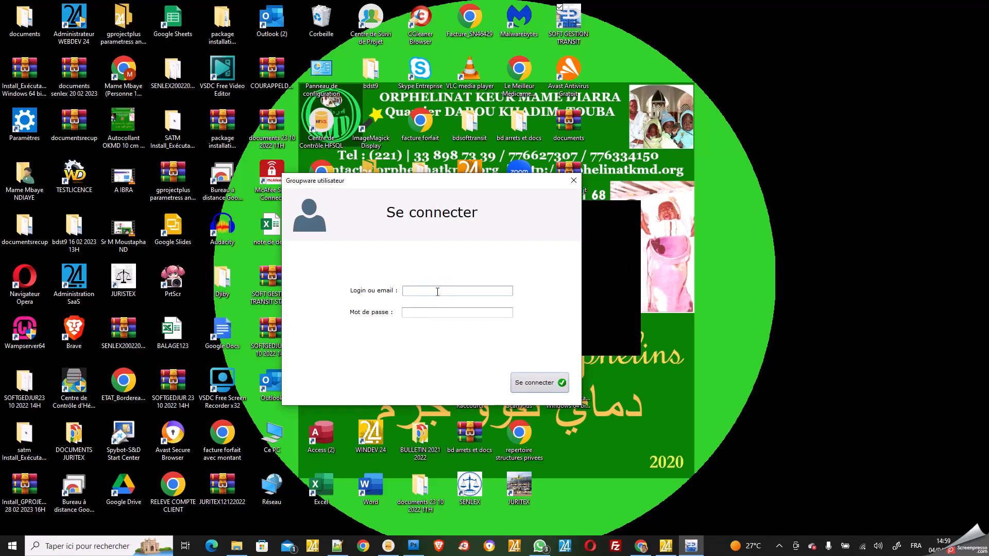
# Sign in to the groupware with the user's login and account password
pyautogui.click(426, 313)
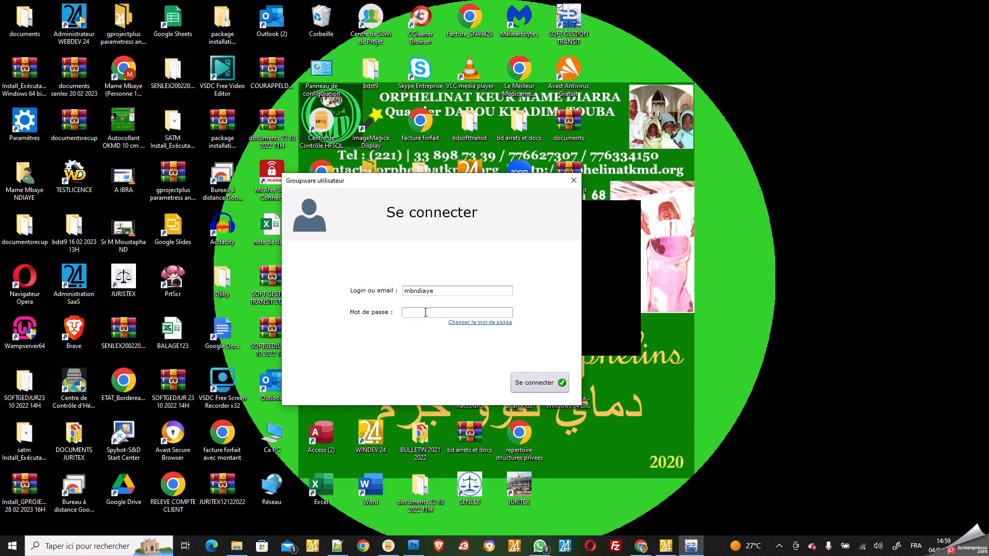
pyautogui.write('****')
pyautogui.click(530, 383)
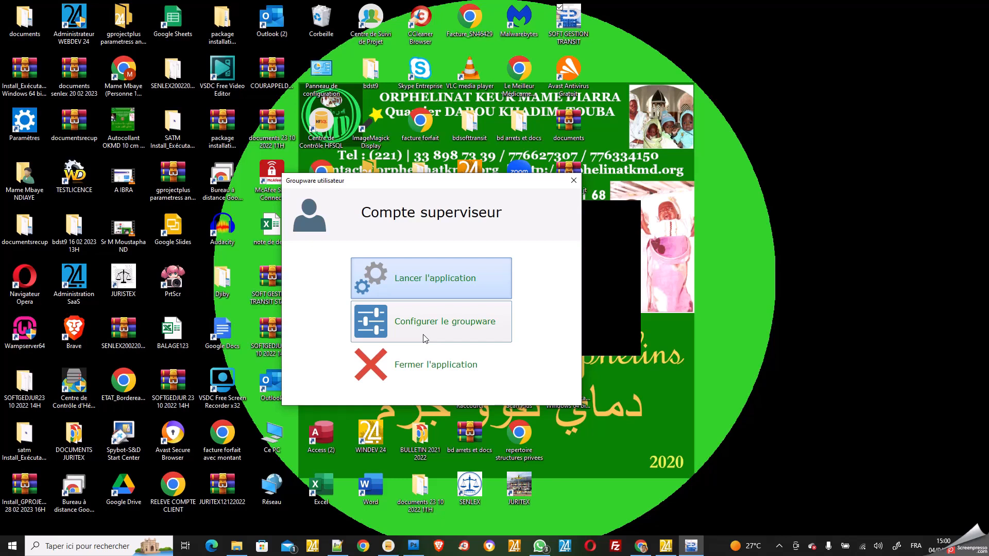
# Launch the application from the supervisor account window and wait for the dossier tracking table
pyautogui.click(432, 289)
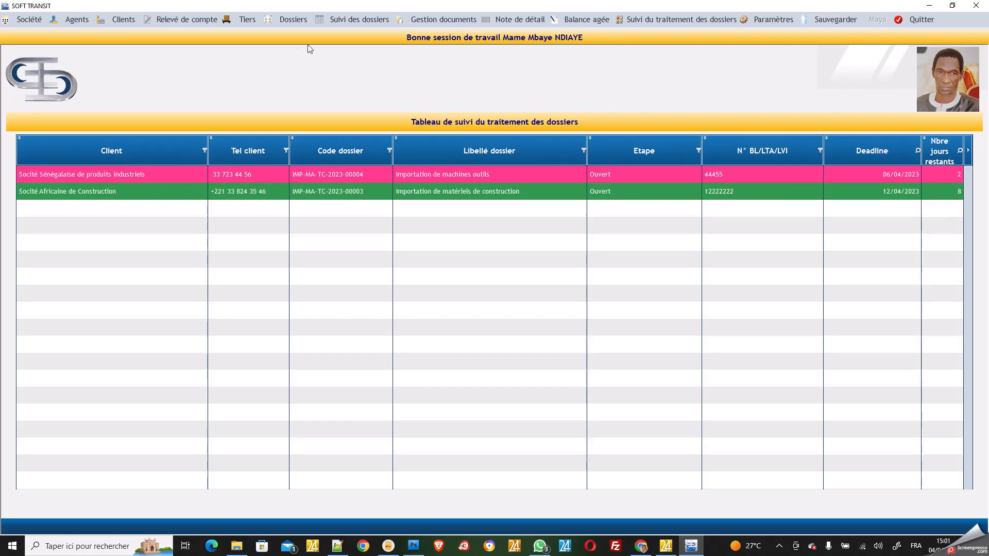
# Create a new client and enter the name 'Socité Africaine de commerce de produits alimentaires'
pyautogui.click(121, 20)
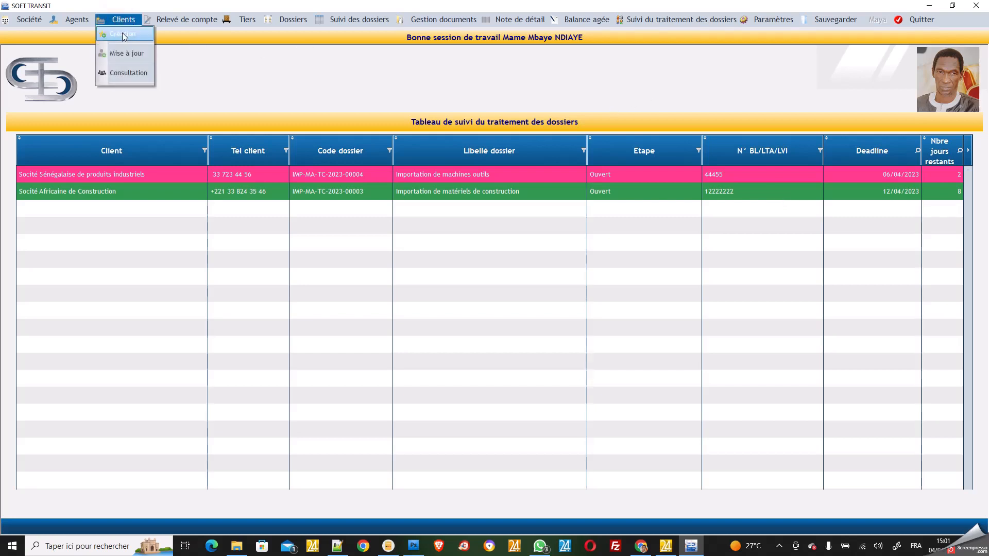
pyautogui.click(122, 34)
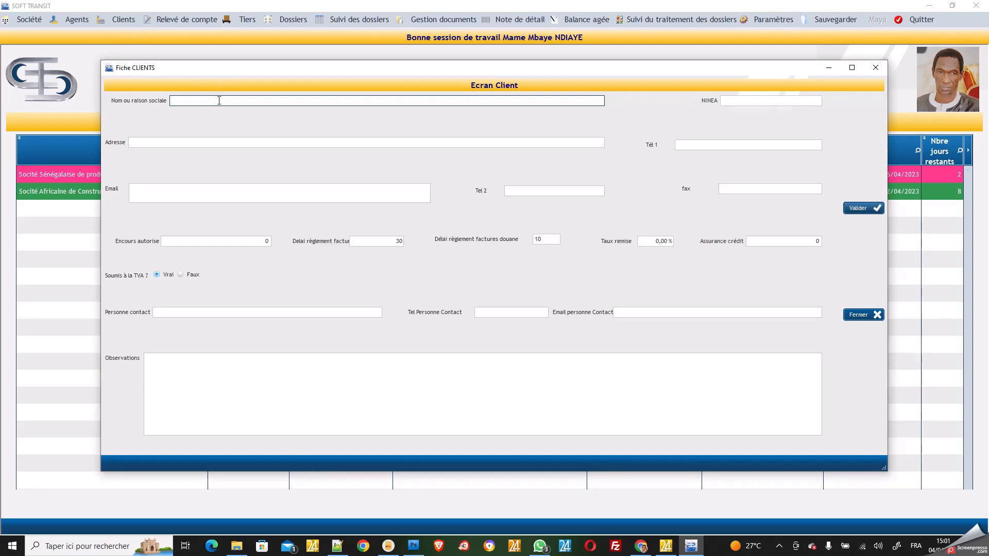
pyautogui.write('S')
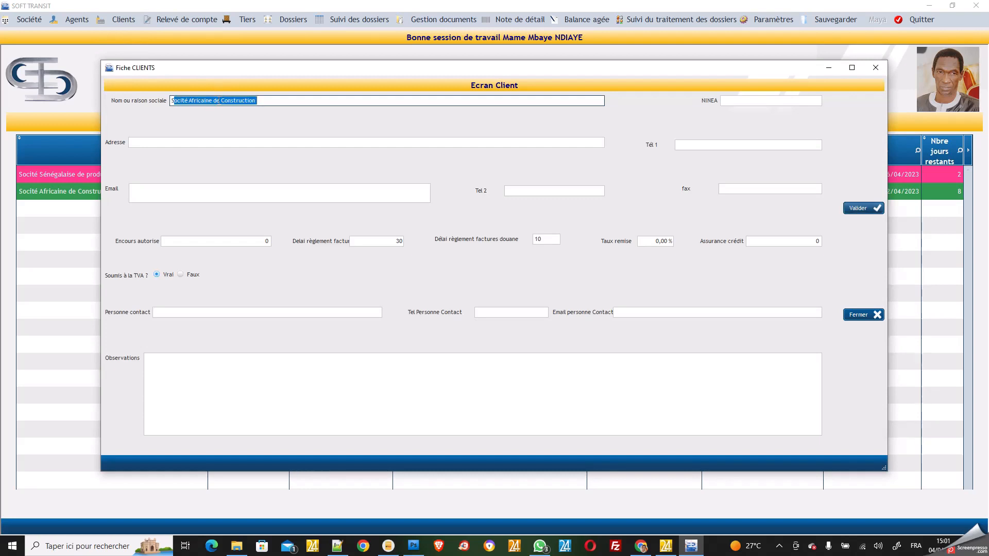
pyautogui.click(221, 100)
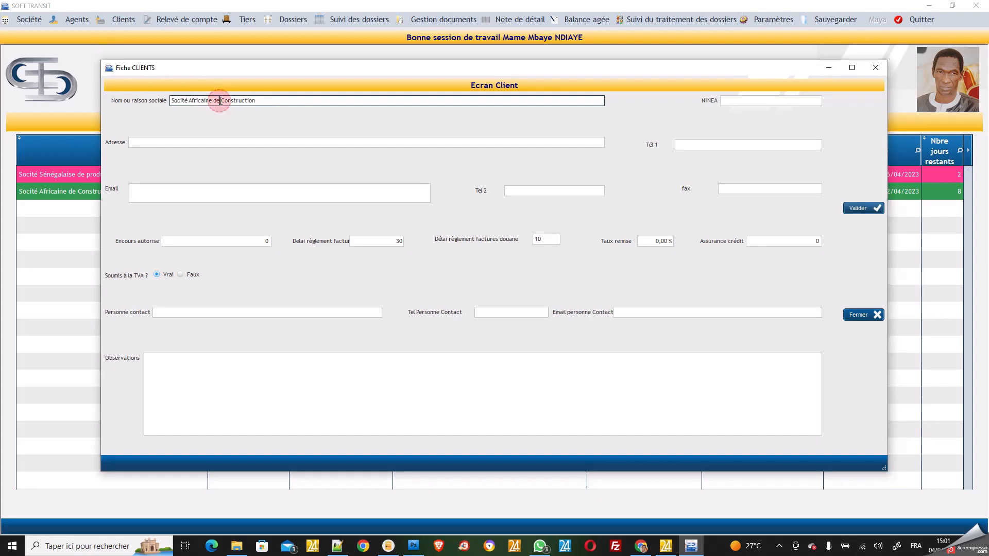
pyautogui.moveTo(227, 100); pyautogui.dragTo(263, 100)
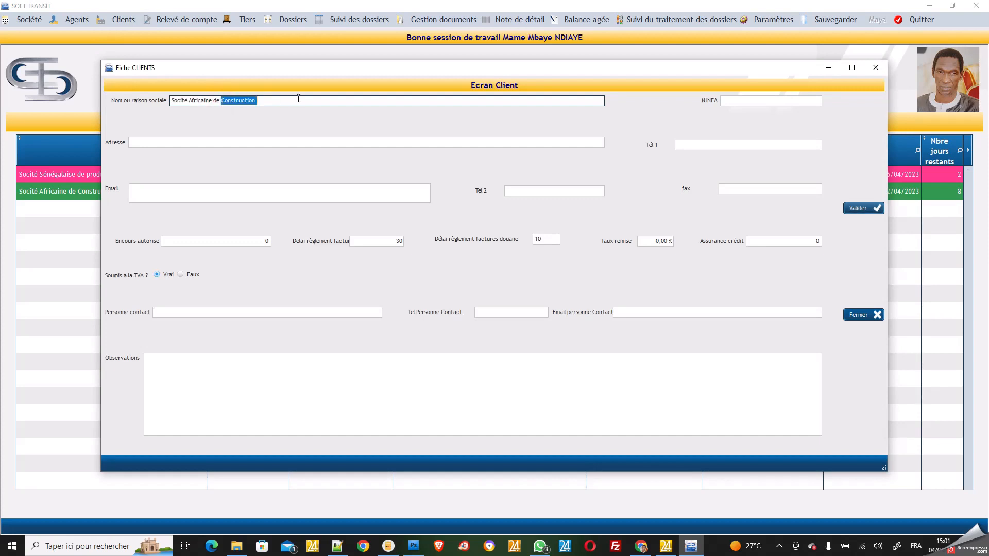
pyautogui.write('mmerce de produits alim')
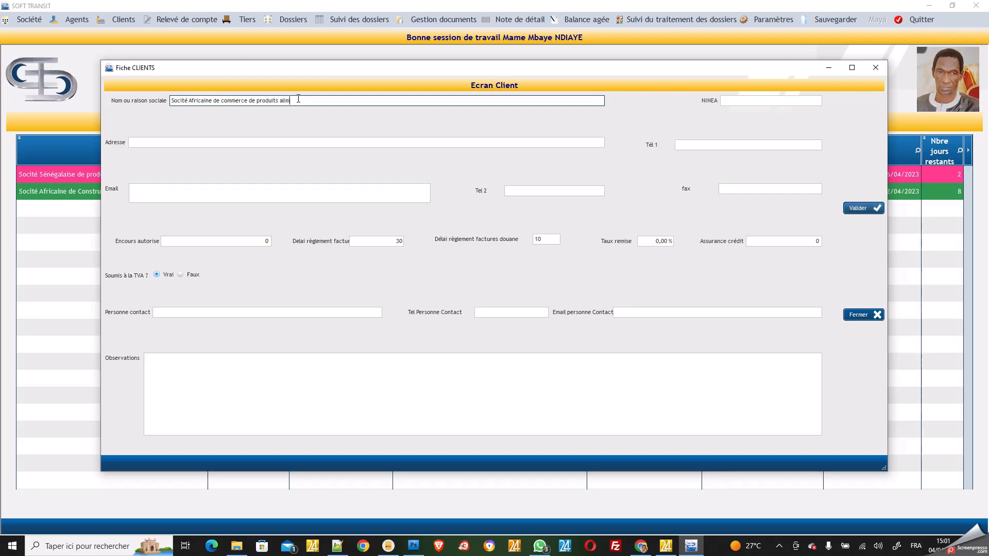
pyautogui.write('entaires')
# Enter the client's NINEA tax ID and street address
pyautogui.click(744, 100)
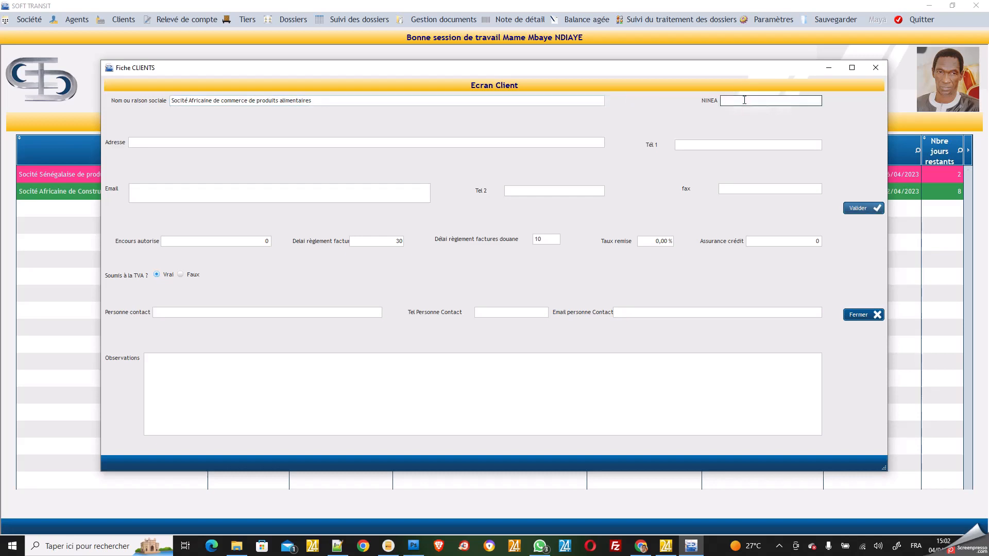
pyautogui.write('8777')
pyautogui.click(361, 141)
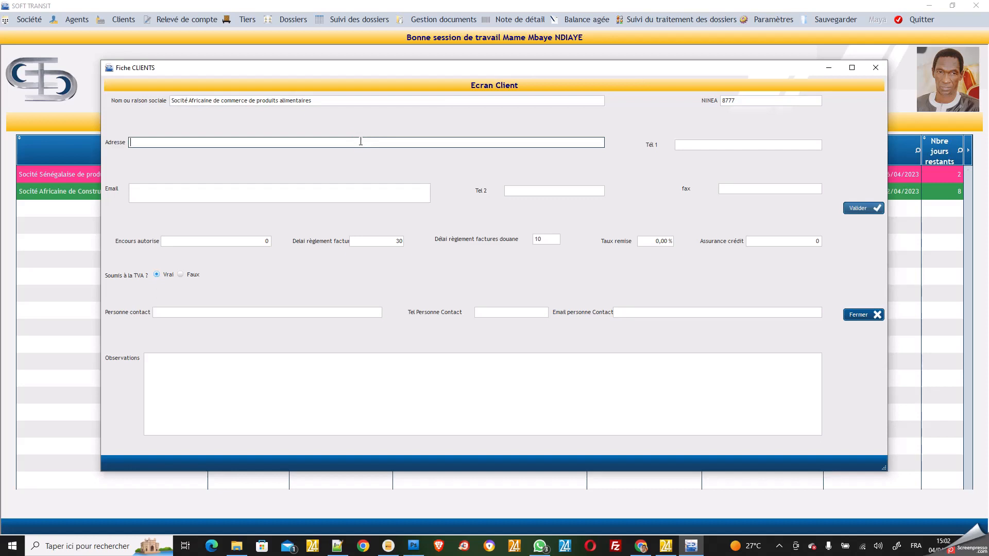
# Enter the company e-mail, fixing a typo, and the second phone number
pyautogui.click(300, 194)
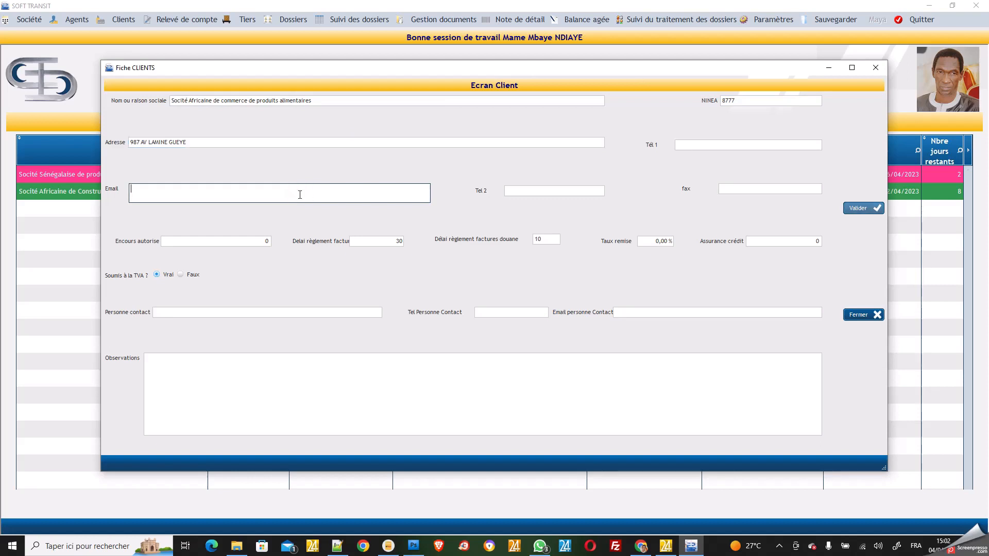
pyautogui.click(570, 192)
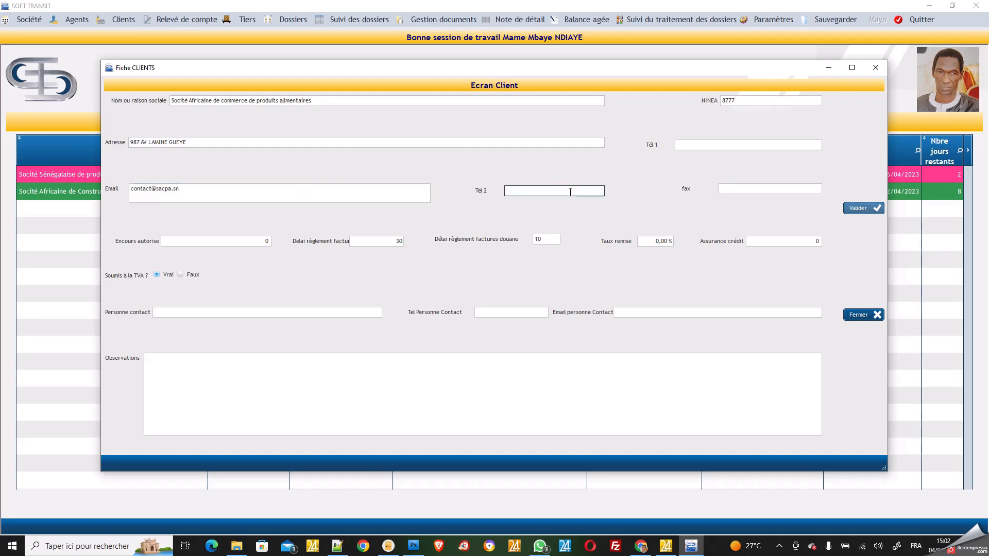
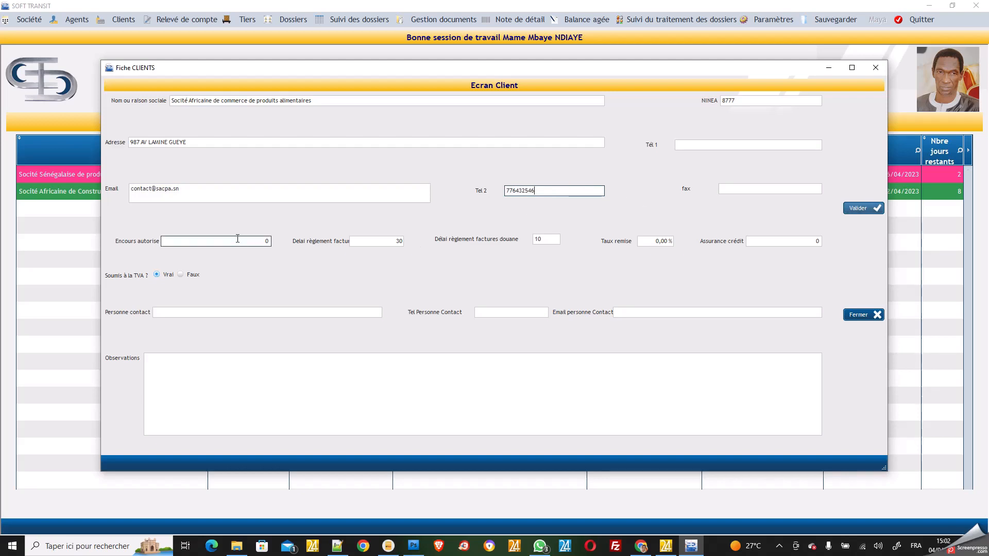
# Enter the main phone and fax numbers and an authorised credit of 10010000
pyautogui.click(712, 144)
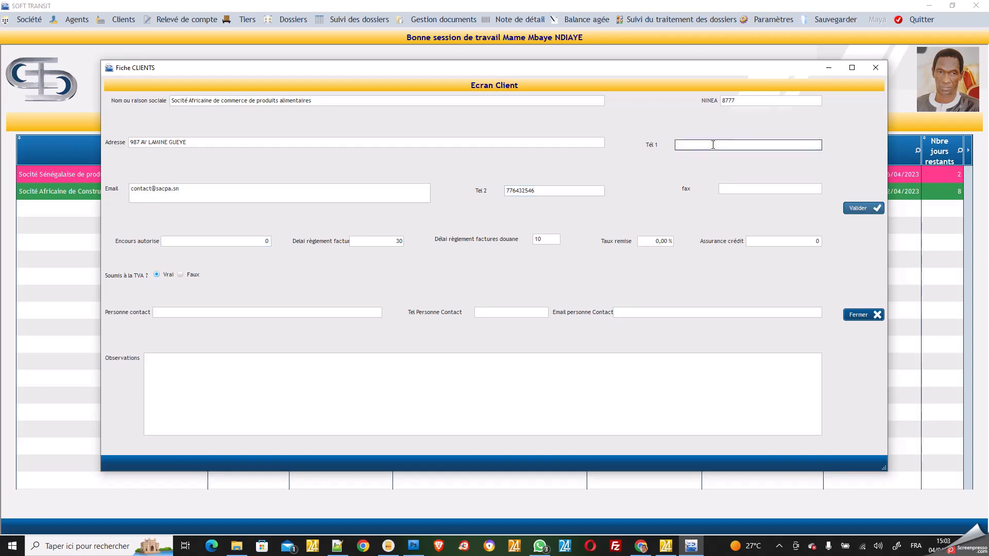
pyautogui.click(748, 190)
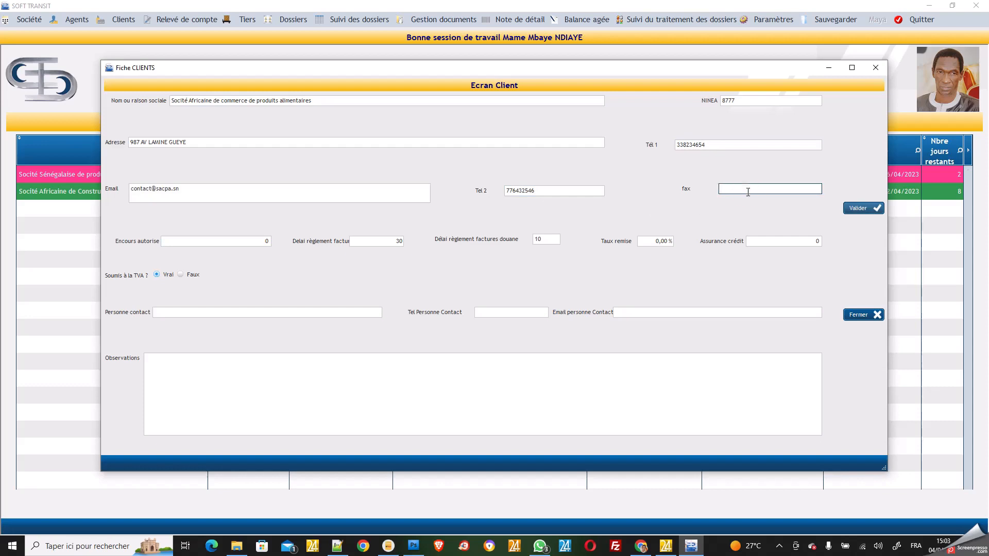
pyautogui.click(235, 241)
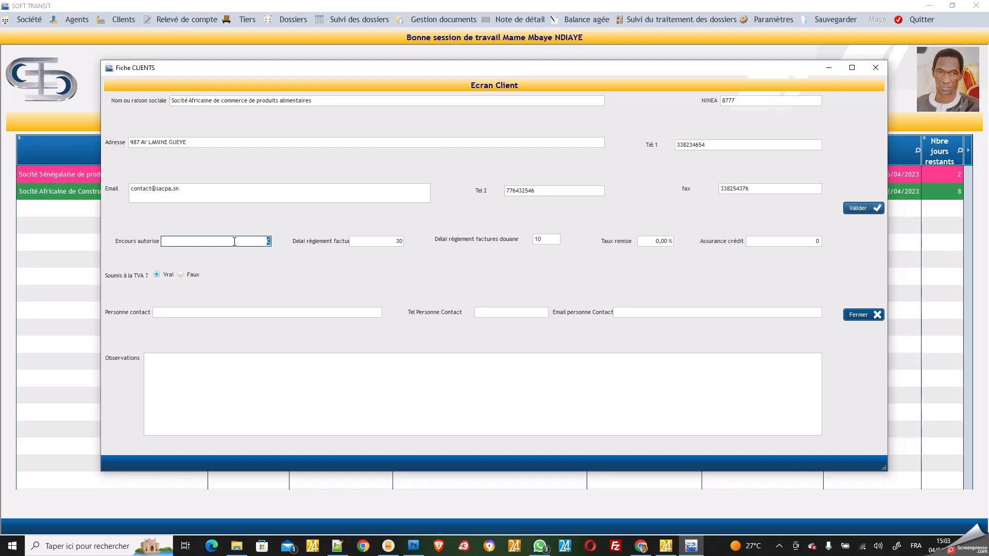
pyautogui.write('10010000')
# Commit the credit amount and enter the contact person's name
pyautogui.click(370, 244)
pyautogui.click(371, 244)
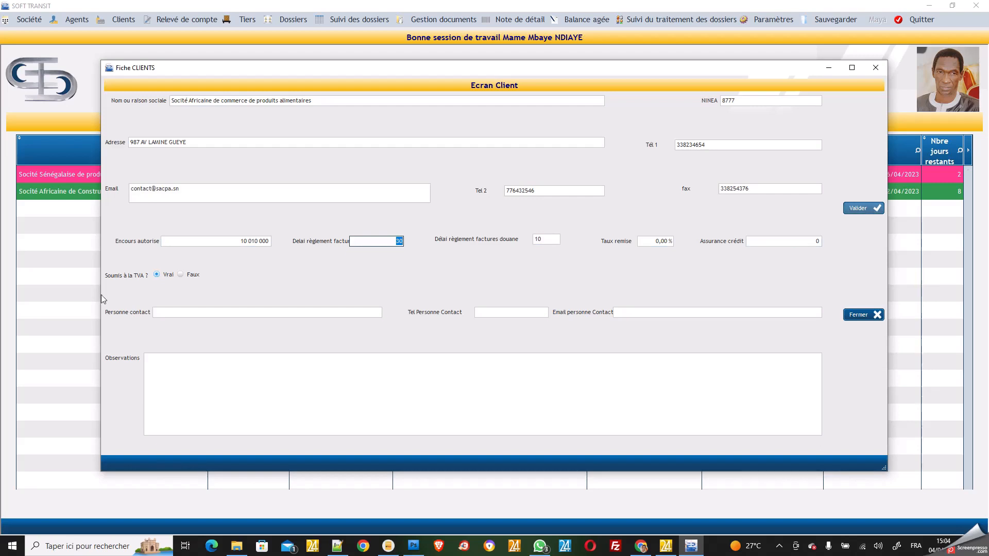
pyautogui.click(184, 312)
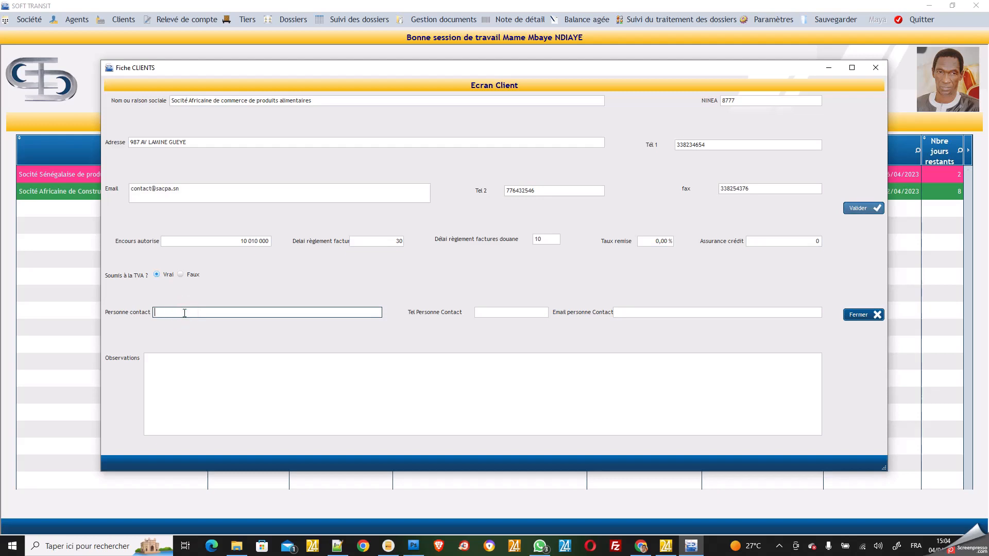
# Enter the contact person's phone number and the start of their e-mail
pyautogui.click(495, 310)
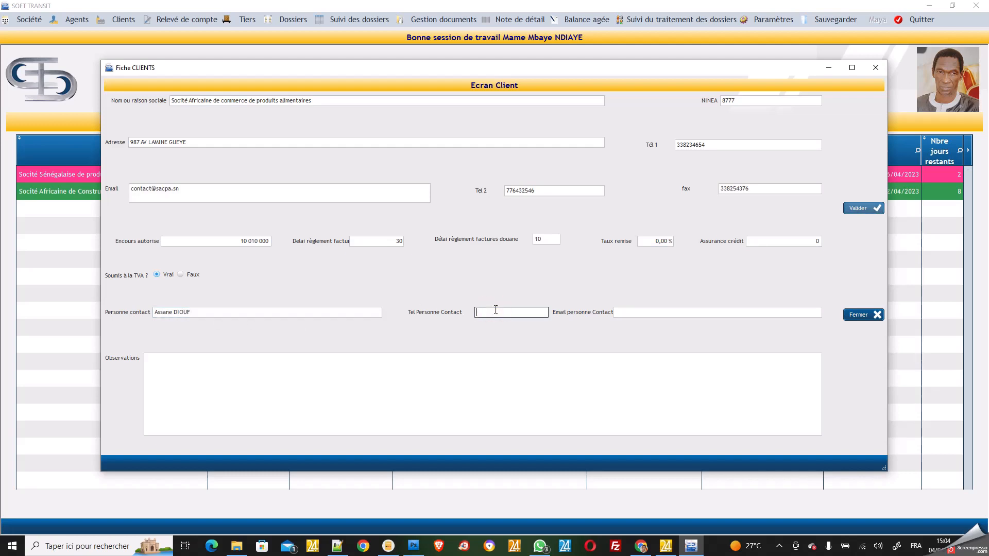
pyautogui.write('77432')
pyautogui.write('157')
pyautogui.click(646, 311)
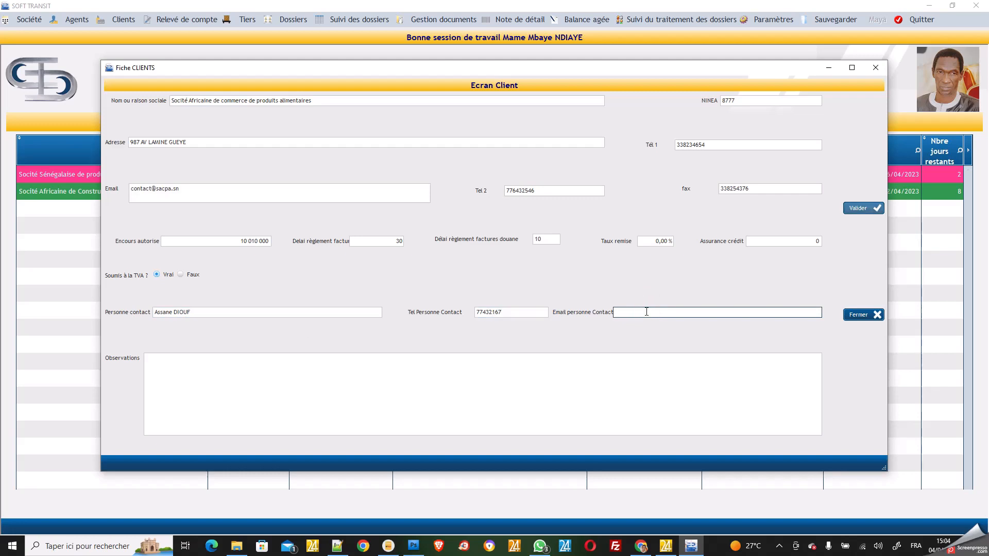
# Dismiss the invalid e-mail warnings and complete the contact person's e-mail address
pyautogui.click(159, 189)
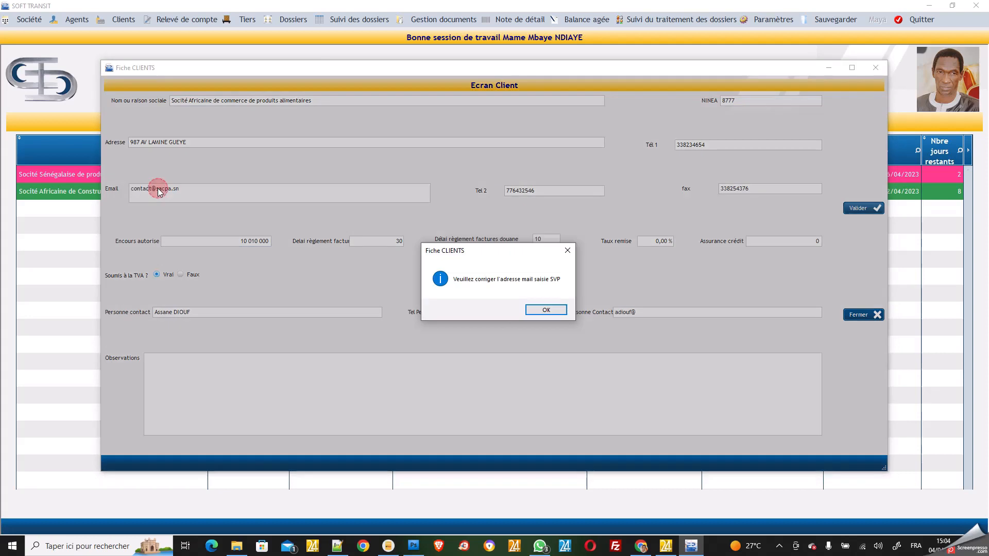
pyautogui.click(554, 313)
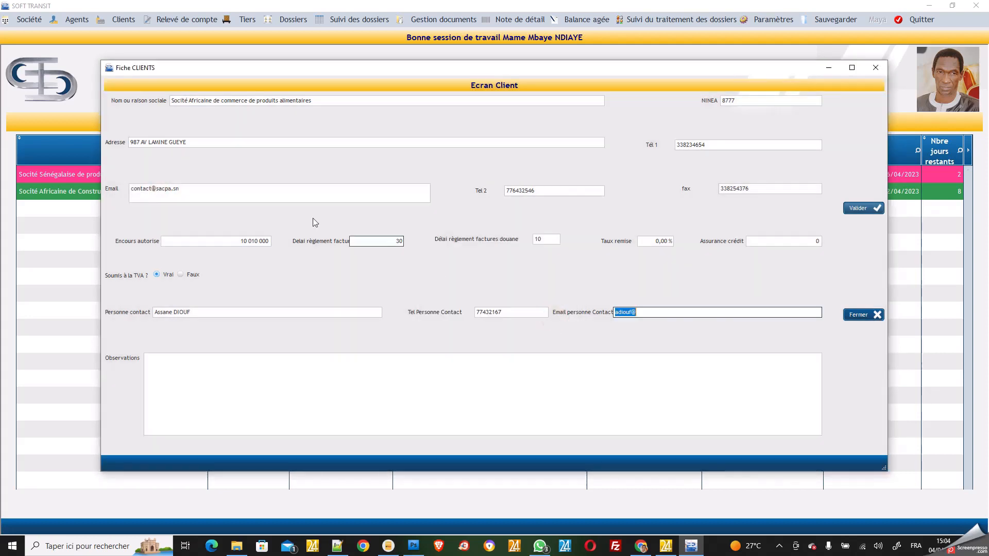
pyautogui.click(182, 193)
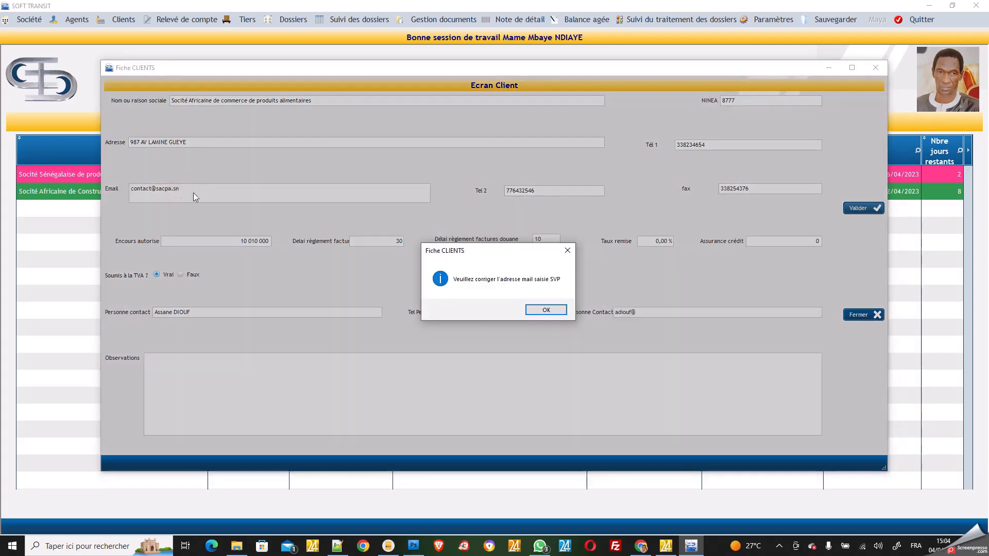
pyautogui.click(547, 312)
pyautogui.click(668, 313)
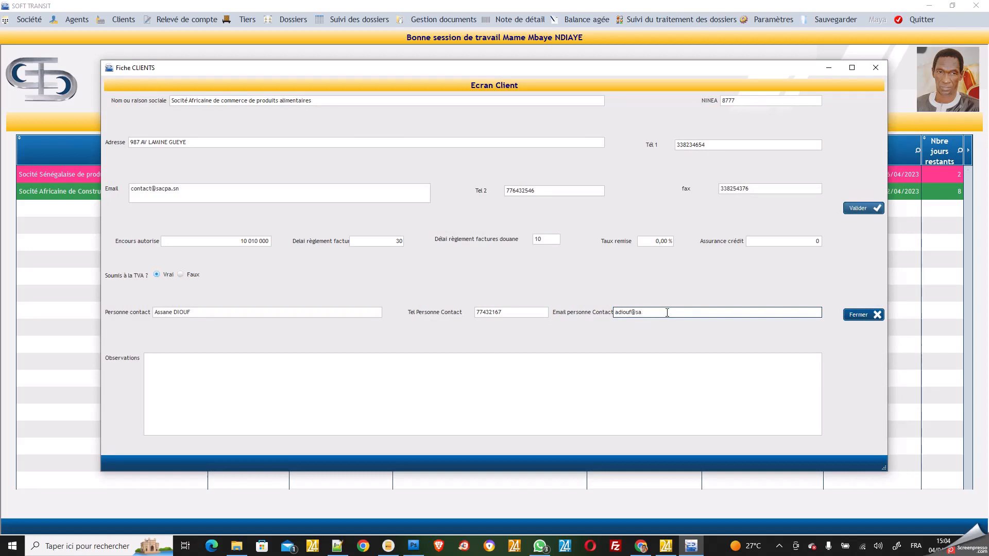
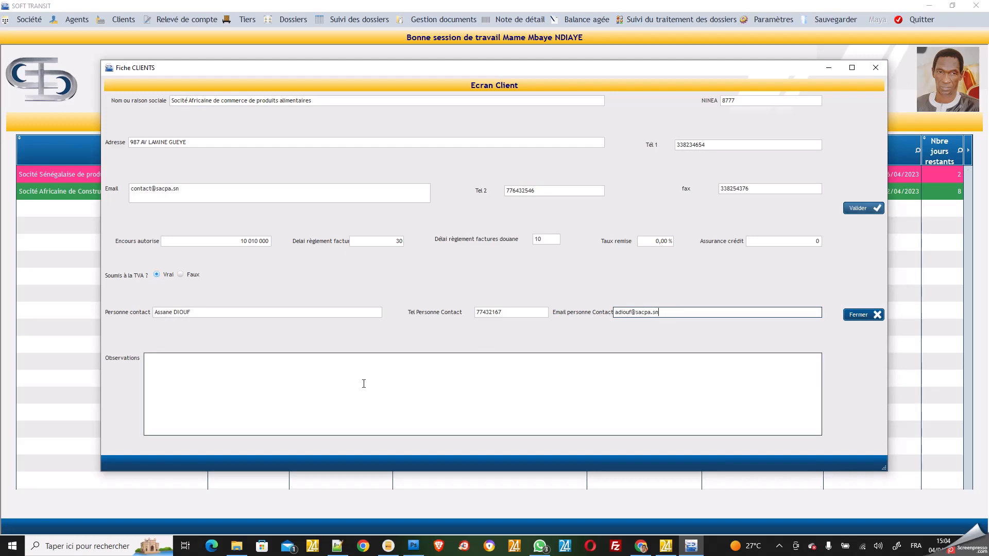
pyautogui.click(362, 374)
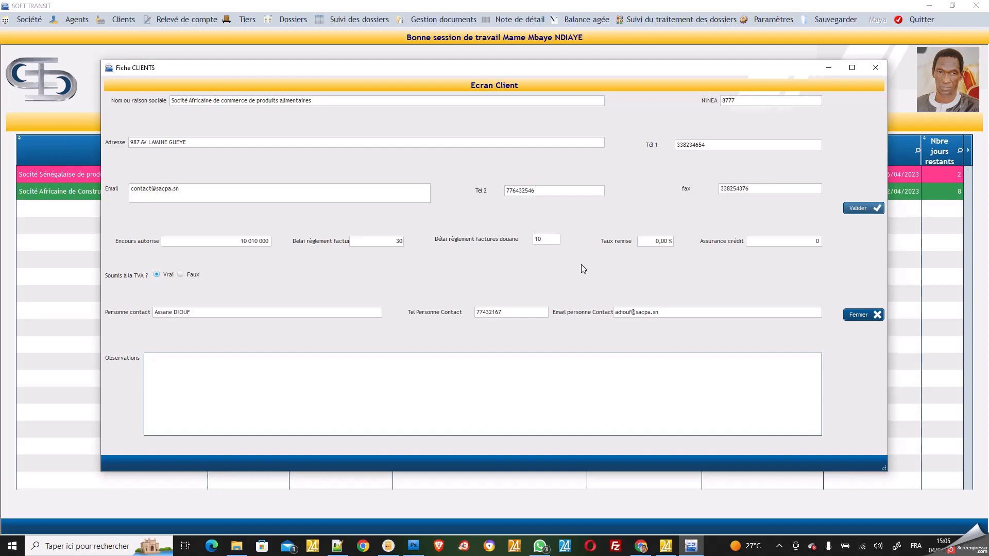
# Save and close the client record, then start a new dossier via Dossiers > Ouverture
pyautogui.click(863, 210)
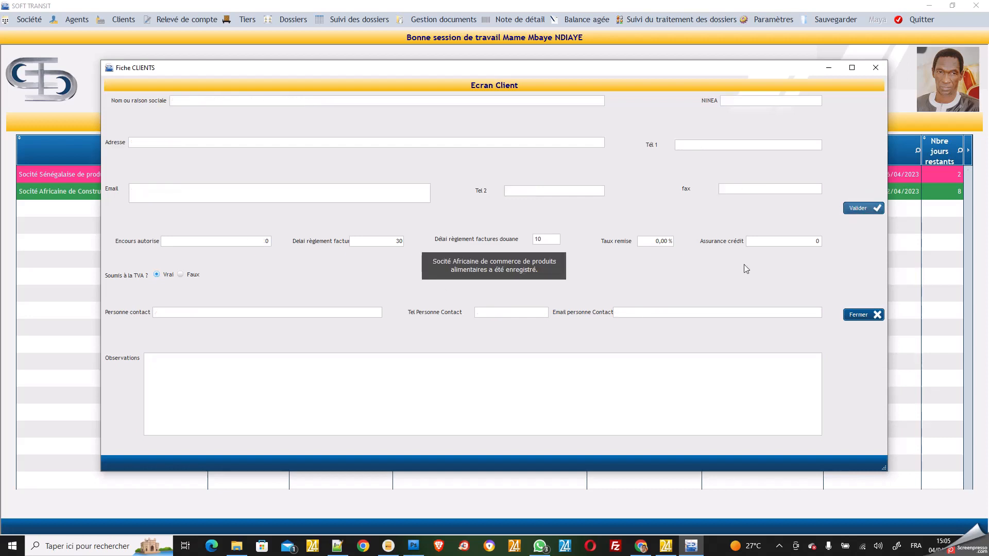
pyautogui.click(856, 314)
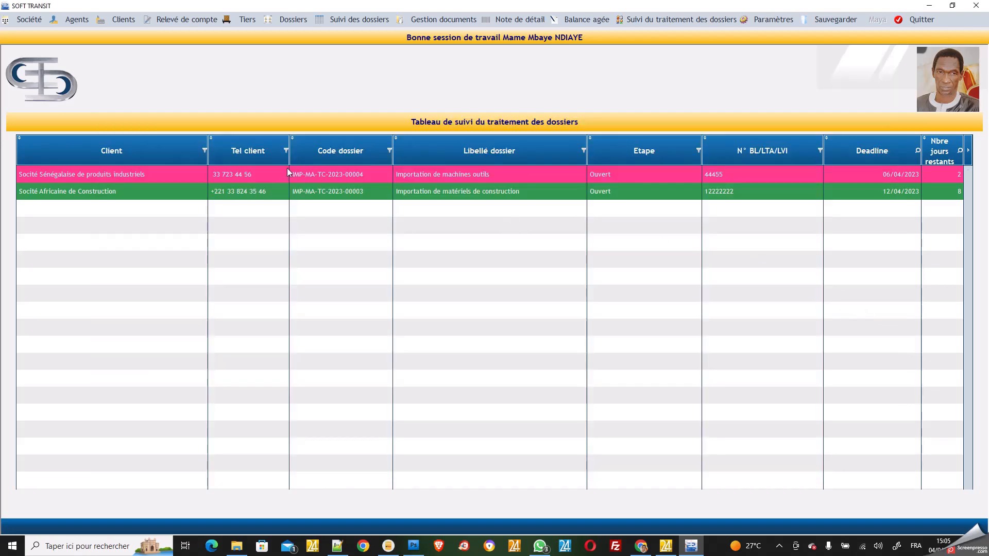
pyautogui.click(292, 20)
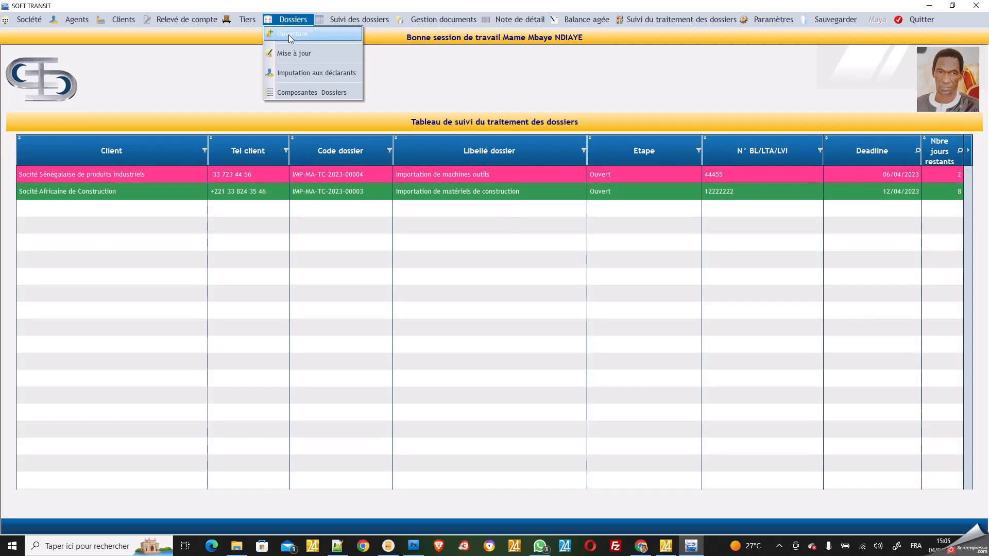
pyautogui.click(290, 34)
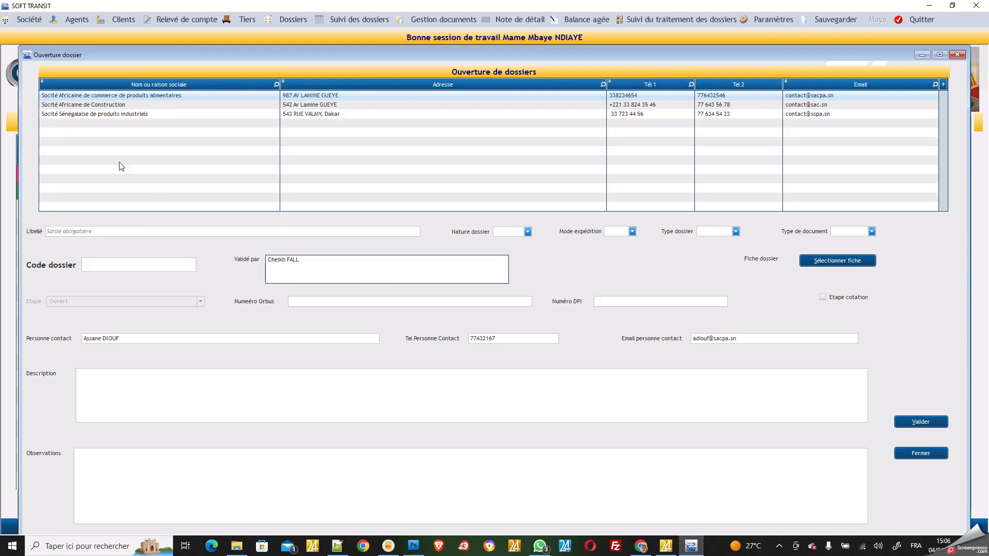
# Title the dossier 'Importation de produits alimentaires' with nature IMP, generating code IMP---2023-00001
pyautogui.click(124, 231)
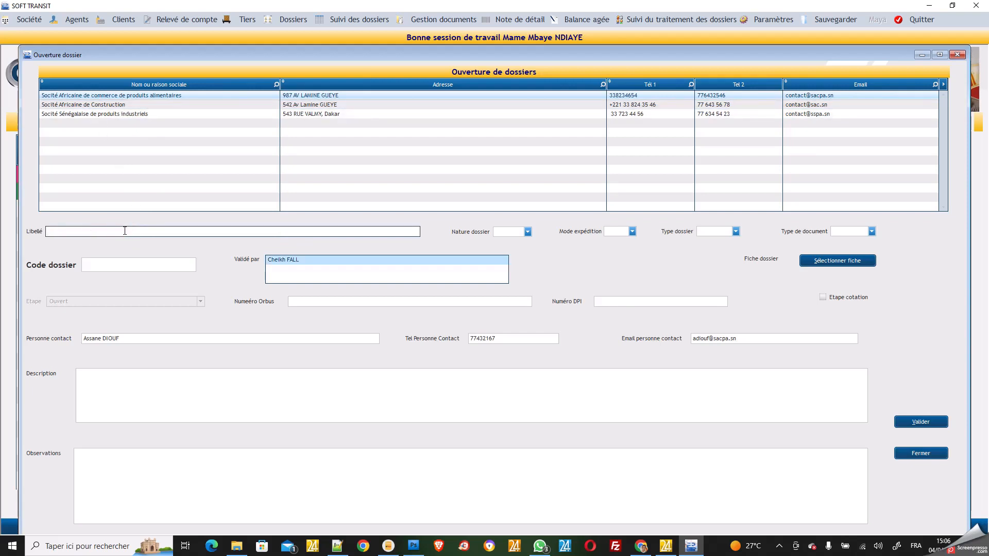
pyautogui.write('Importation de produi')
pyautogui.write('alimentaires')
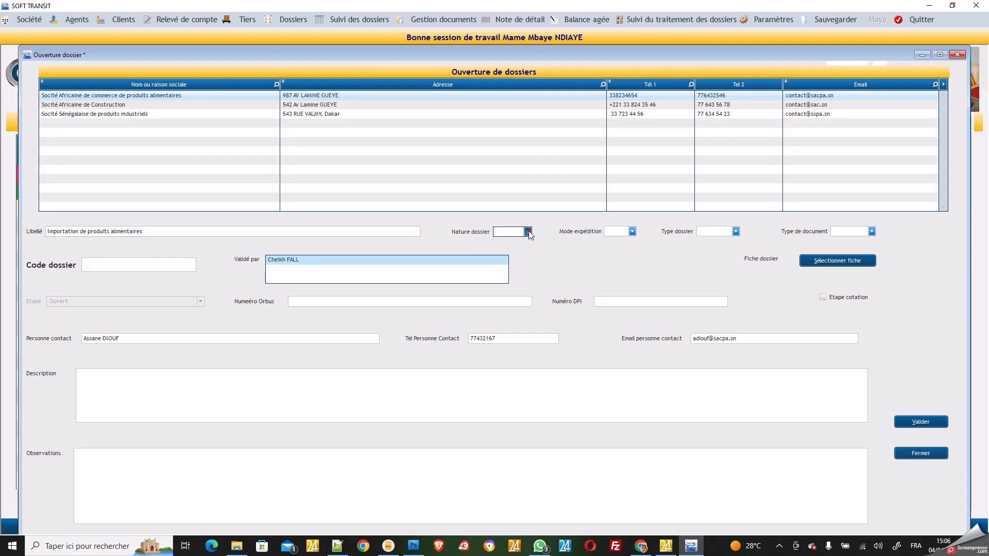
pyautogui.click(529, 233)
pyautogui.click(521, 243)
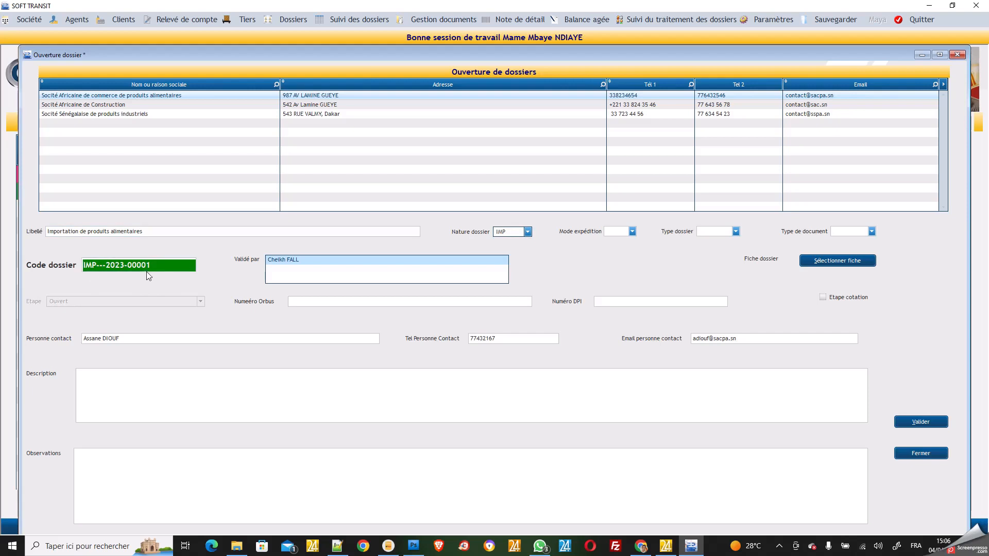
# Set shipping mode MA and, after trying GR and CO, dossier type TC; check code IMP-MA-TC-2023-00005
pyautogui.click(632, 232)
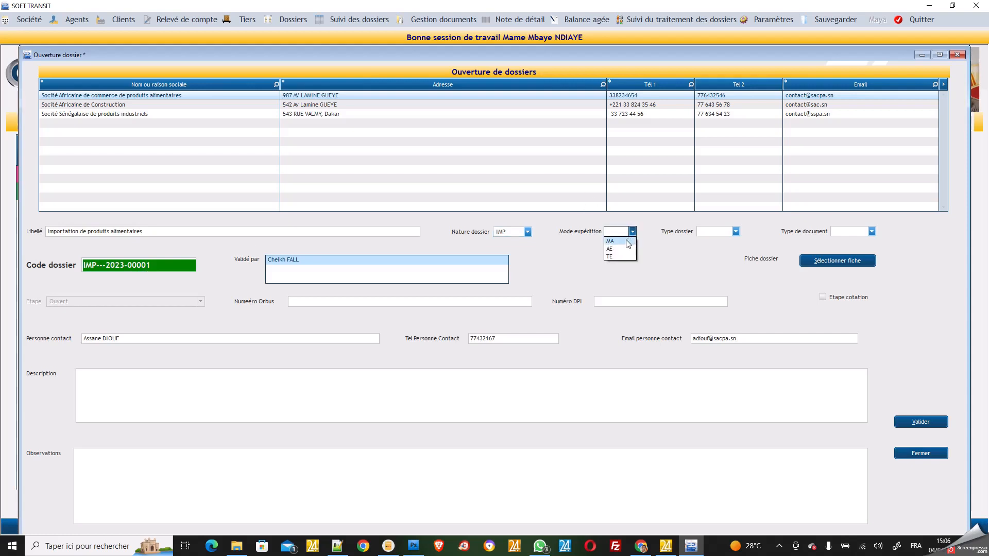
pyautogui.click(628, 243)
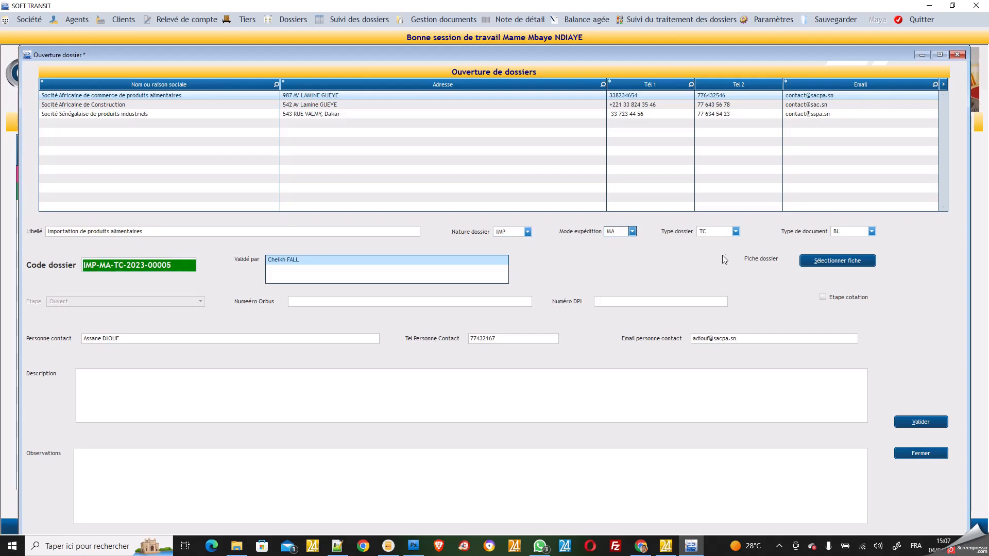
pyautogui.click(736, 232)
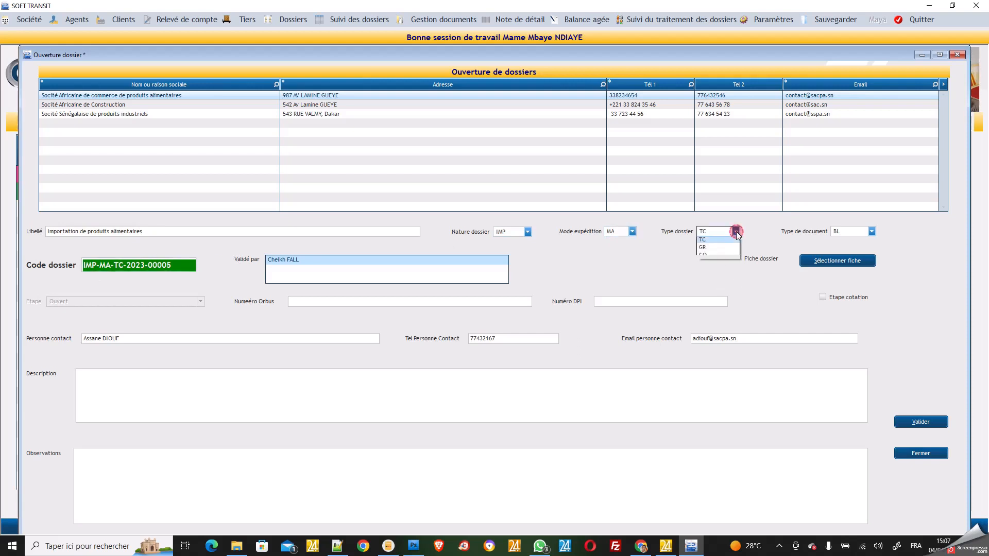
pyautogui.click(719, 249)
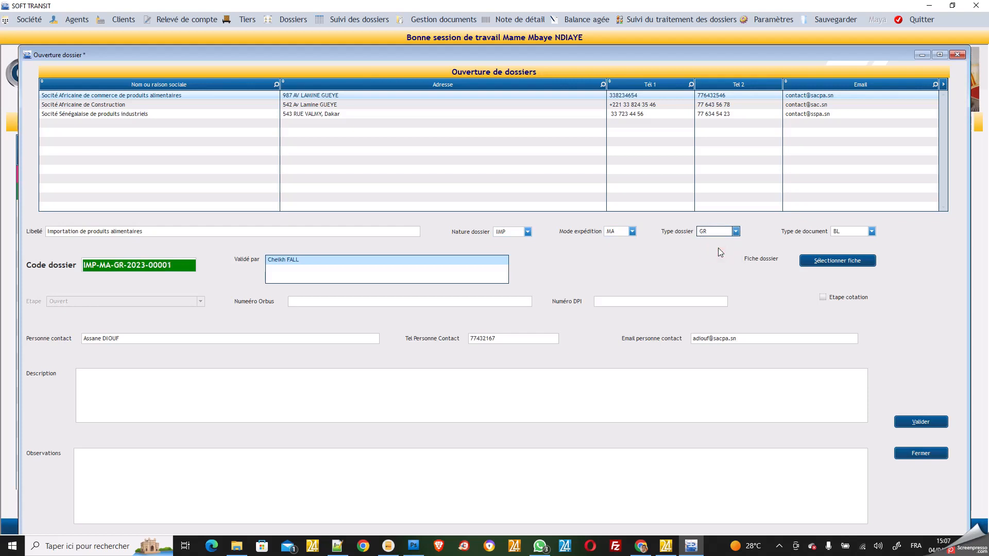
pyautogui.click(737, 231)
pyautogui.click(714, 258)
pyautogui.click(736, 231)
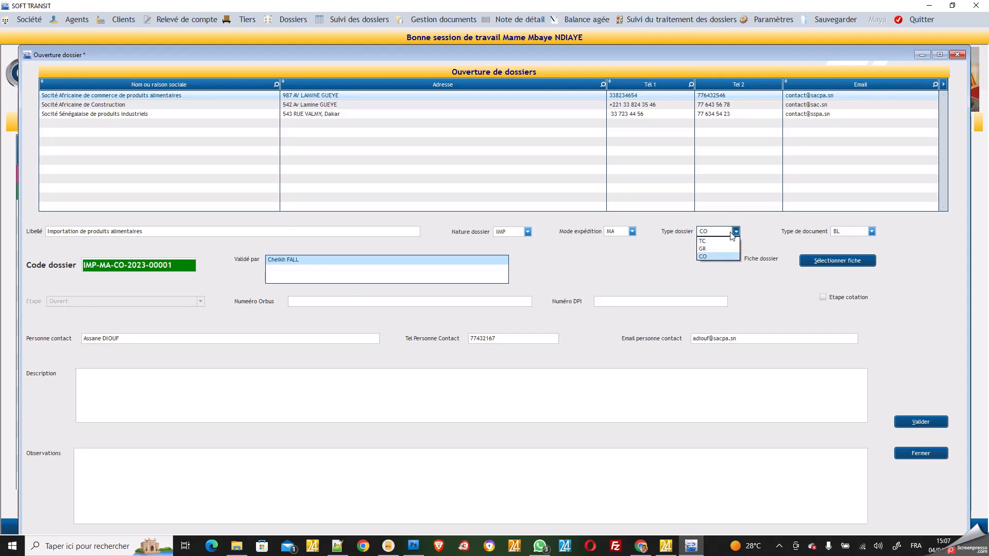
pyautogui.click(719, 242)
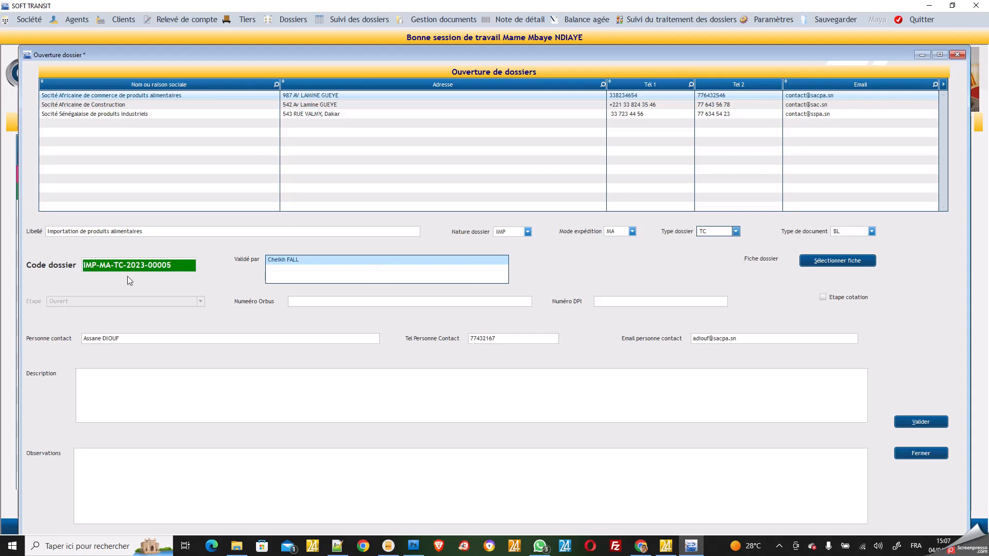
pyautogui.click(165, 264)
# Enter Orbus numbers 664774, 88775 and DPI number 89958 in the dossier form
pyautogui.click(333, 301)
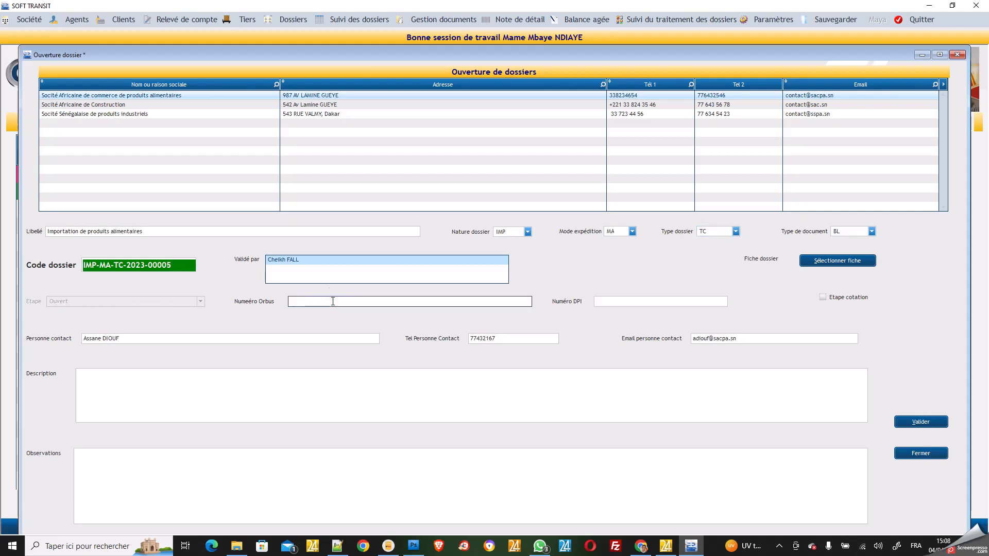
pyautogui.write('664774, 88775')
pyautogui.click(661, 302)
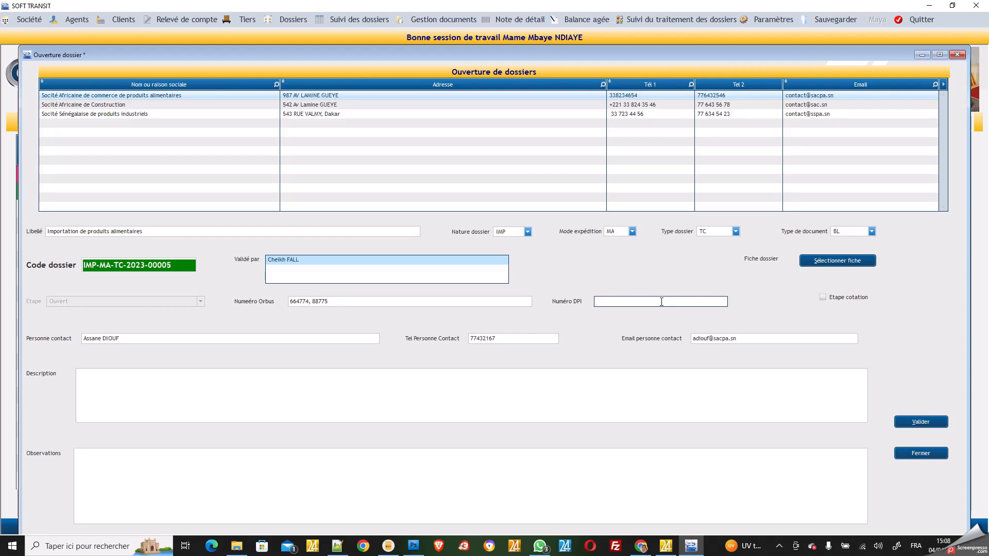
pyautogui.write('89958')
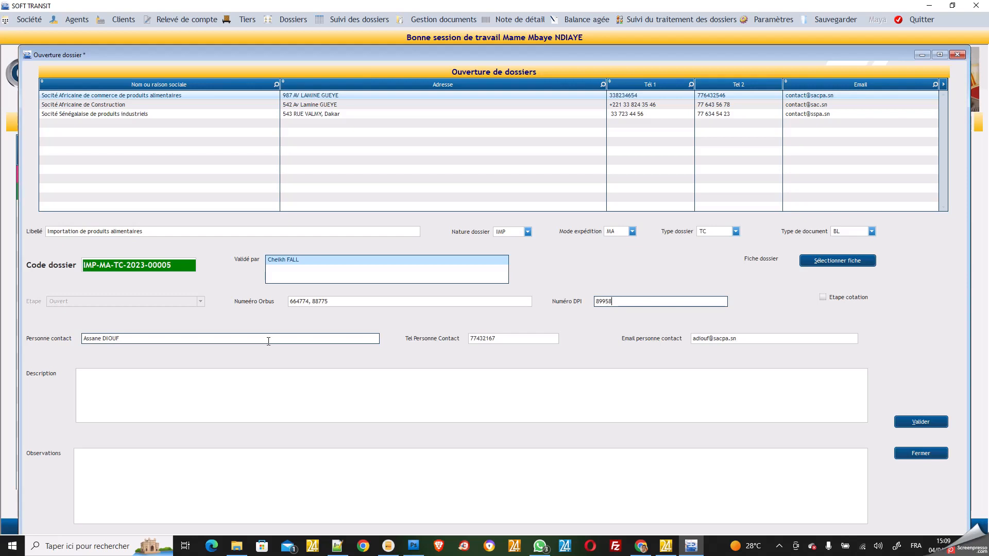
# Move through the dossier's Description and Observations fields in the Ouverture dossier form
pyautogui.click(230, 389)
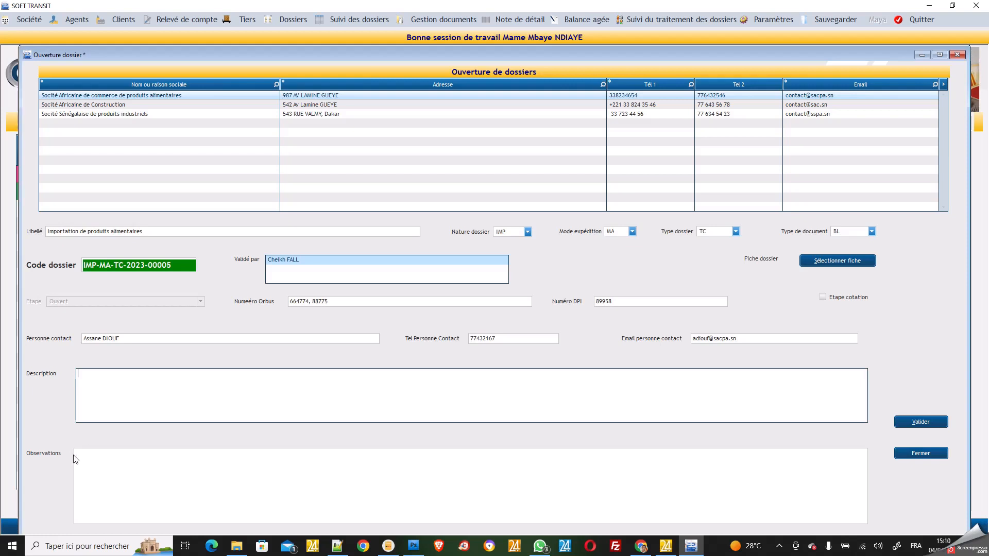
pyautogui.click(88, 466)
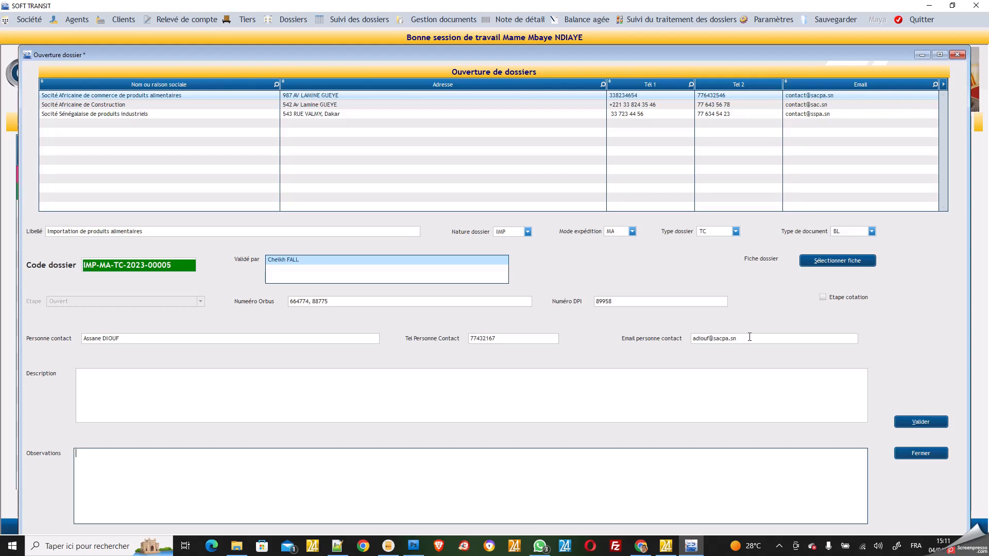
pyautogui.click(649, 391)
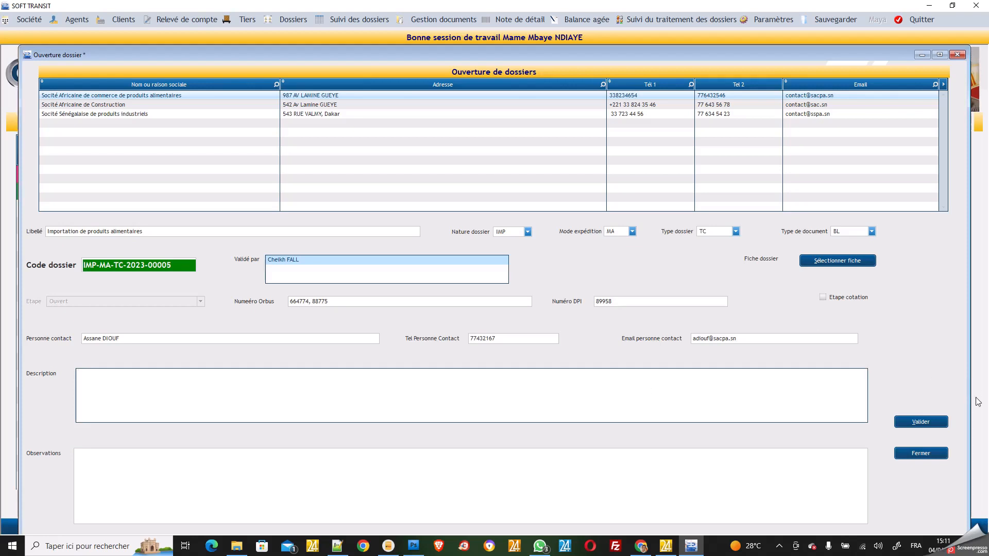
# Save the new import dossier with Valider and close the dossier-opening window
pyautogui.click(921, 424)
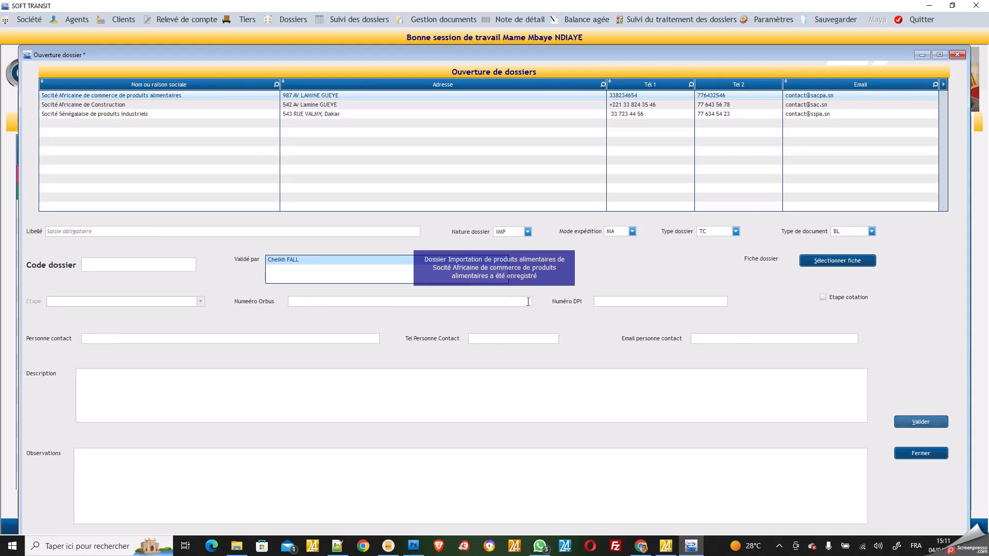
pyautogui.click(926, 453)
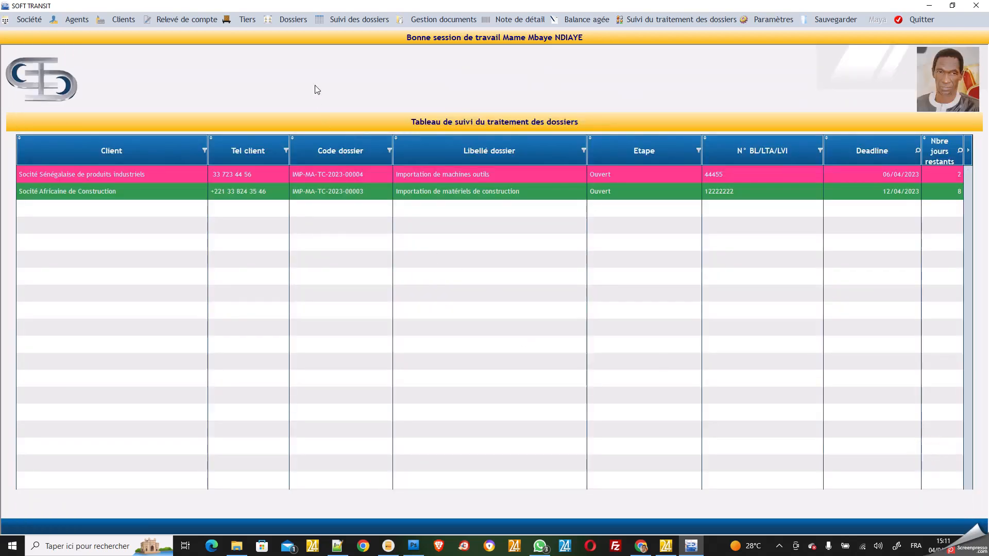
pyautogui.click(291, 22)
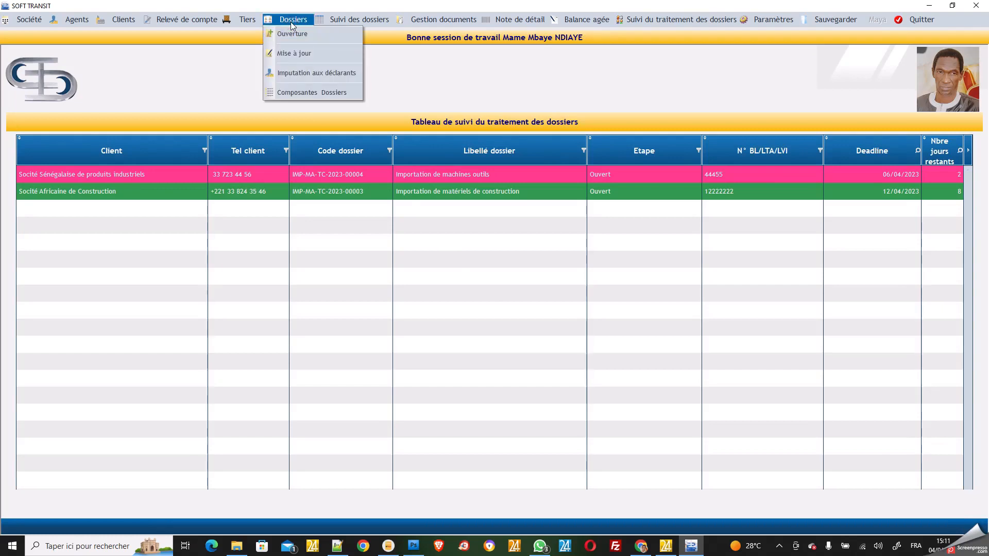
# Assign dossier IMP-MA-TC-2023-00005 to the selected declarant and confirm the message
pyautogui.click(297, 73)
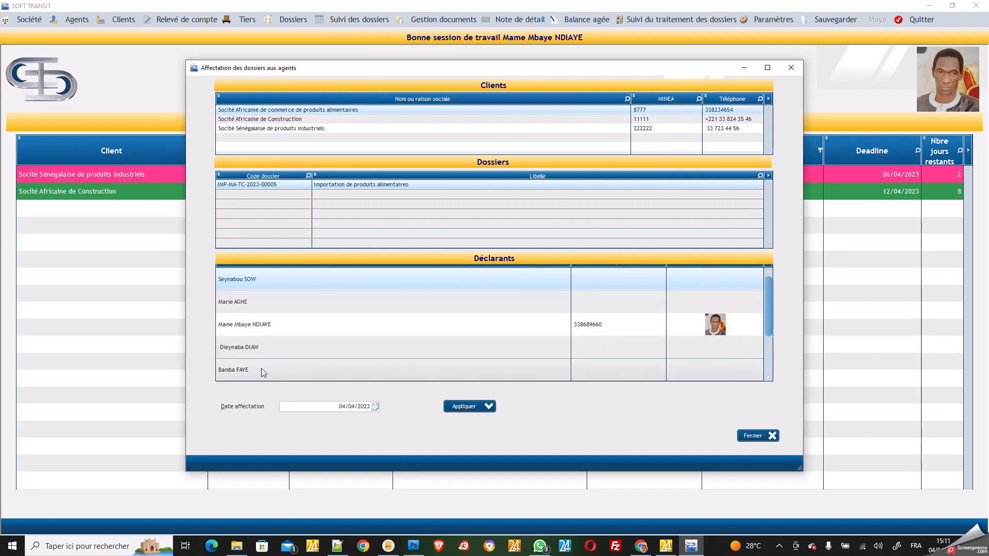
pyautogui.scroll(-3, 261, 361)
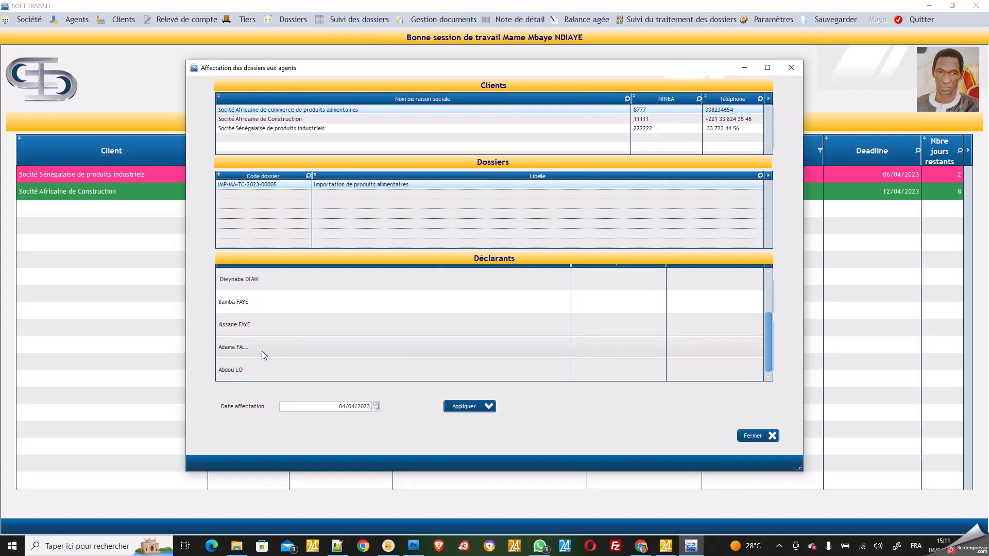
pyautogui.click(267, 304)
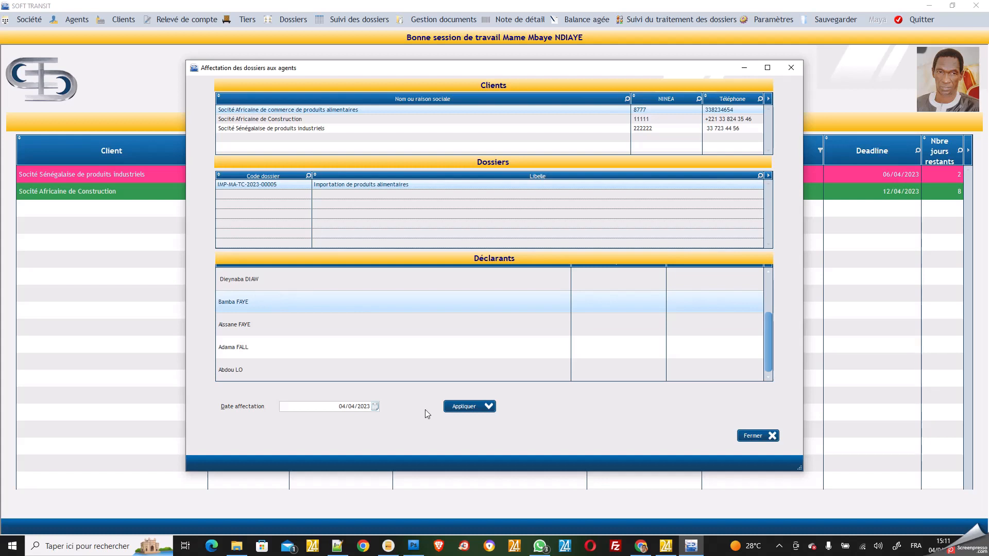
pyautogui.click(460, 407)
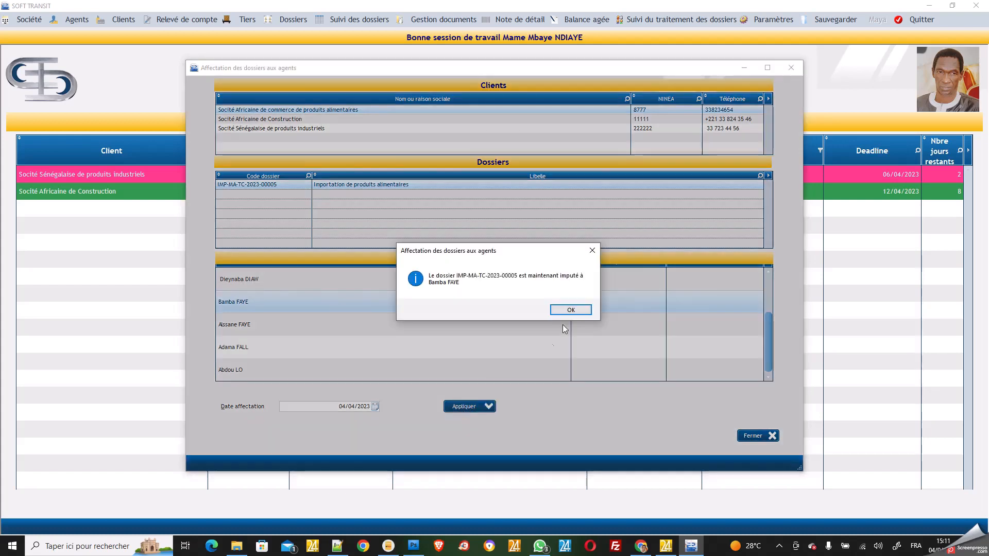
pyautogui.click(571, 309)
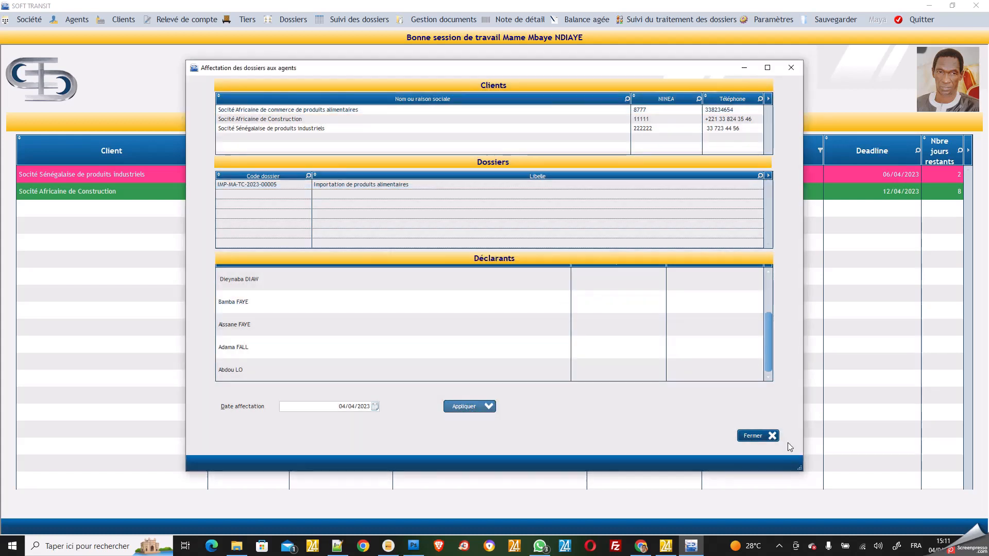
# Close the assignment window and open Composantes Dossiers from the Dossiers menu
pyautogui.click(754, 437)
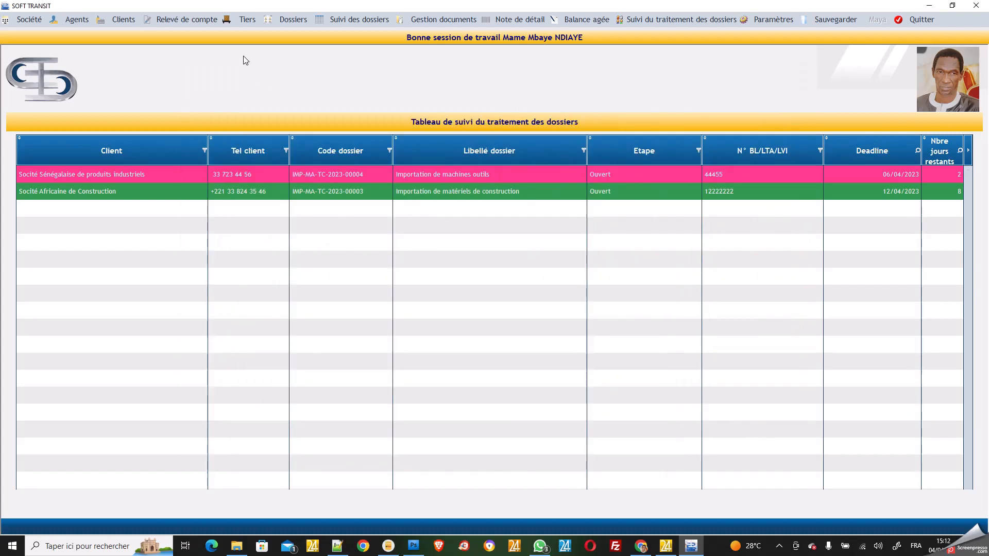
pyautogui.click(292, 20)
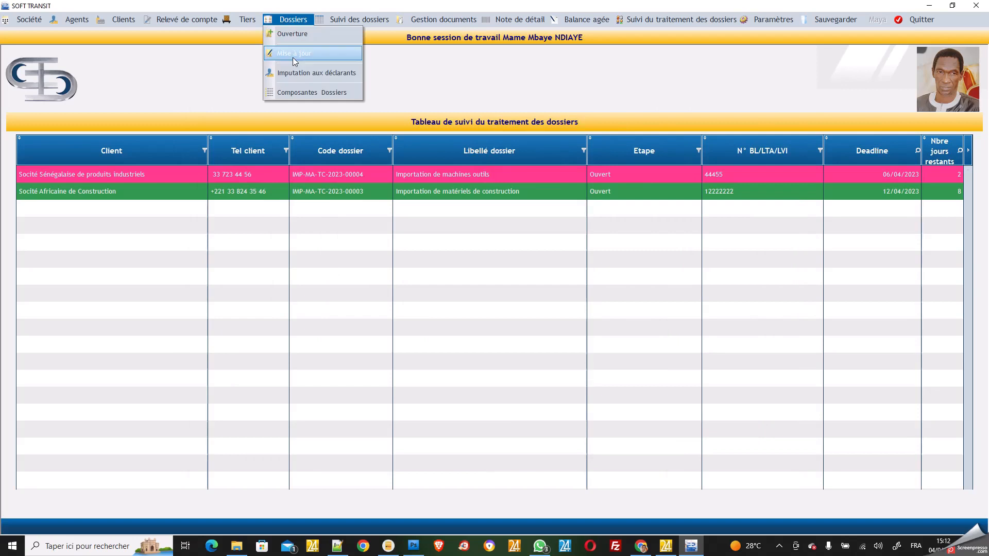
pyautogui.click(307, 94)
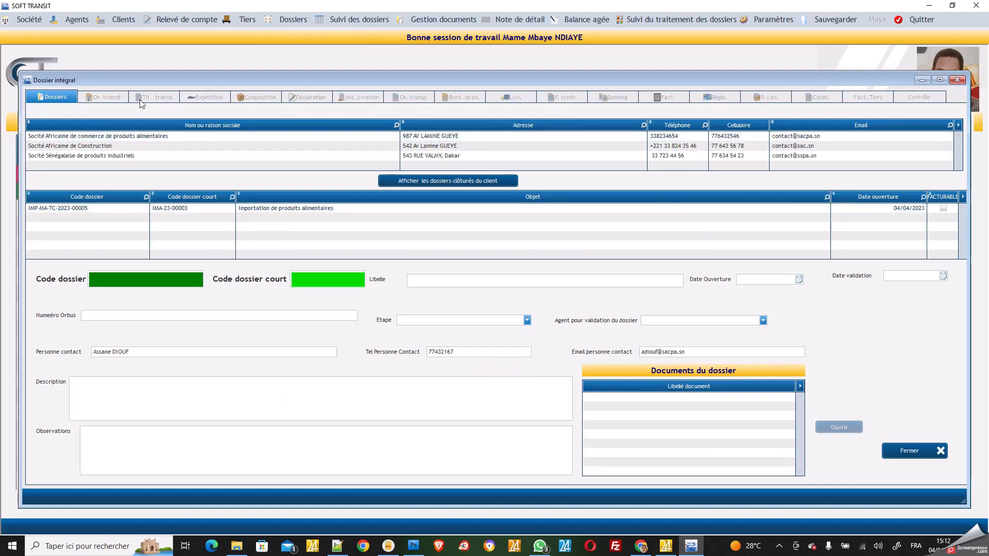
# Select the Société Africaine de commerce de produits alimentaires client and its dossier IMP-MA-TC-2023-00005
pyautogui.click(131, 138)
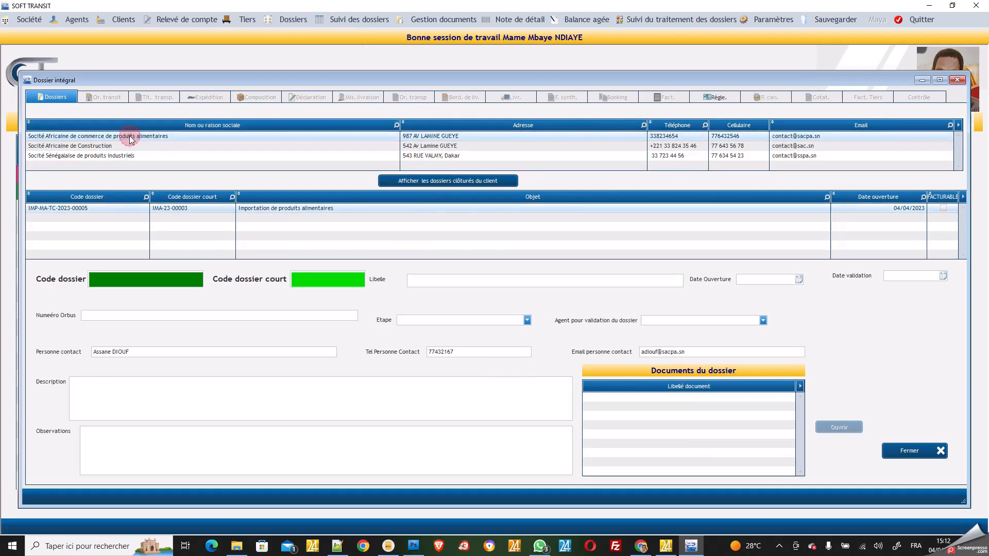
pyautogui.click(95, 205)
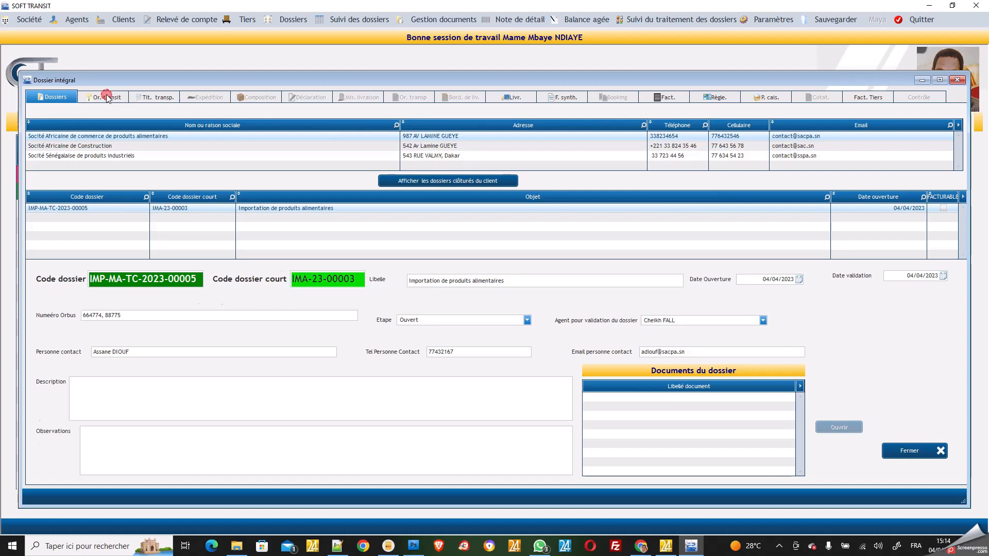
# Enter OT number 2876 and OT date 13/03/2023 on the transit order
pyautogui.click(108, 97)
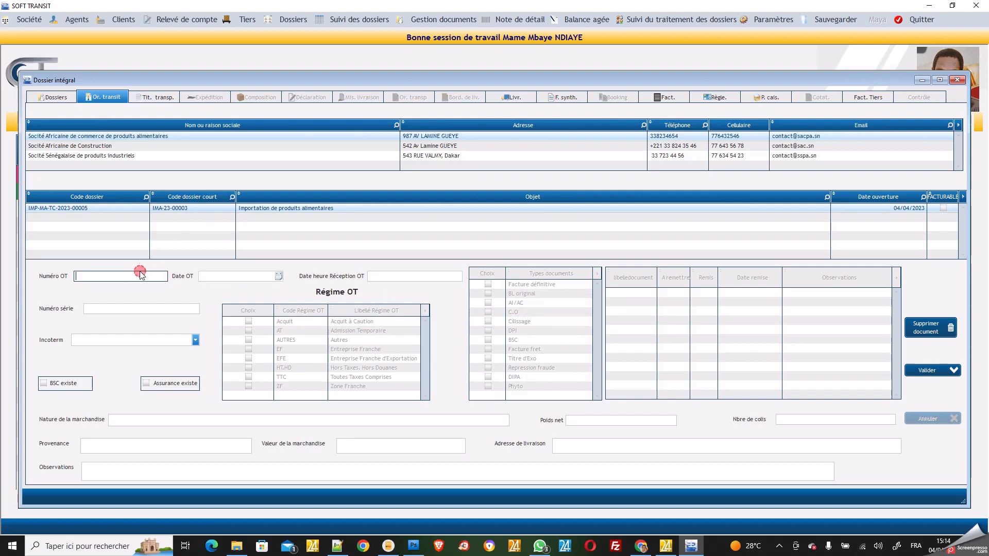
pyautogui.write('2')
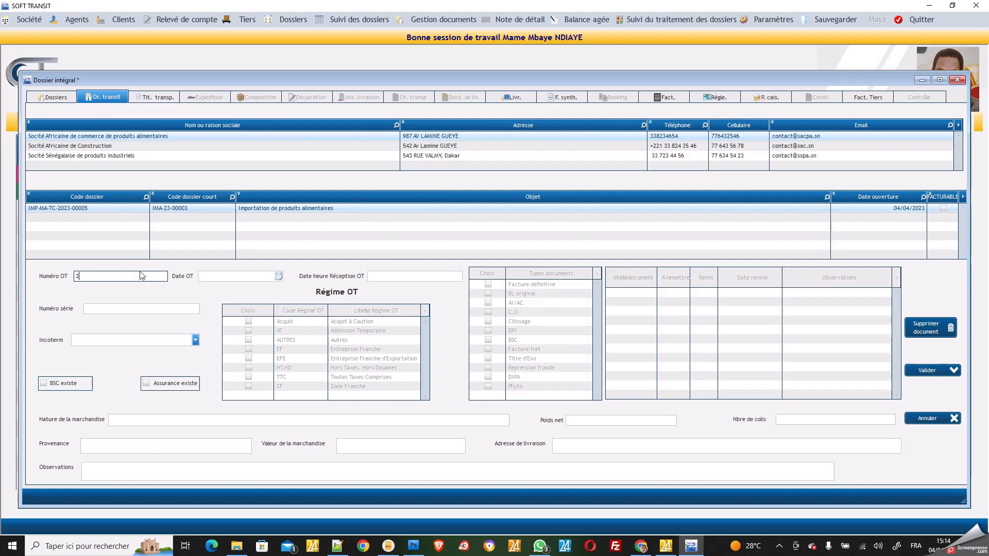
pyautogui.write('876')
pyautogui.click(216, 277)
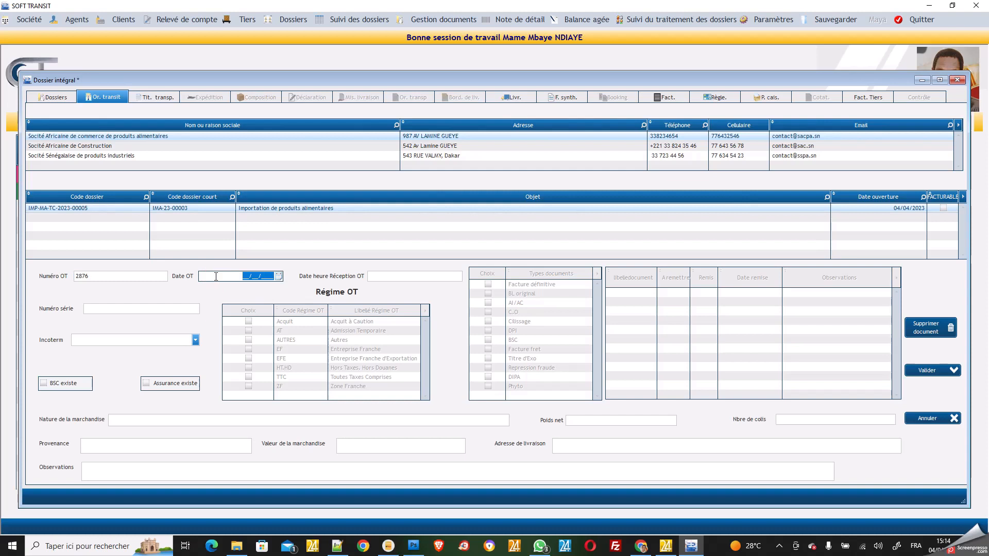
pyautogui.write('13')
pyautogui.press('BackSpace')
pyautogui.write('03/2023')
# Set OT reception to 14/03/2023 15:00:00 and serial number 567
pyautogui.click(392, 278)
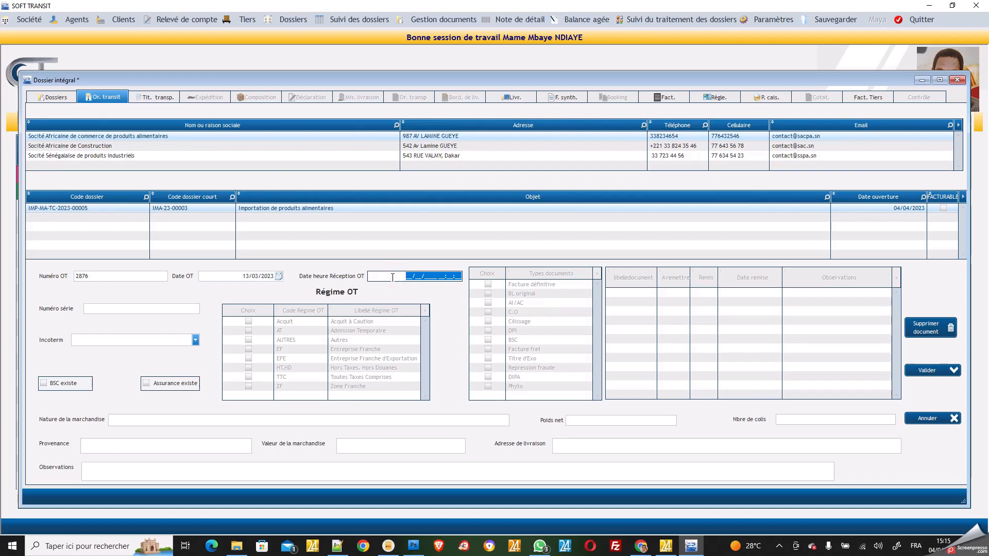
pyautogui.write('14/03/2023 2')
pyautogui.press('BackSpace')
pyautogui.write('15:')
pyautogui.click(165, 309)
pyautogui.write('567')
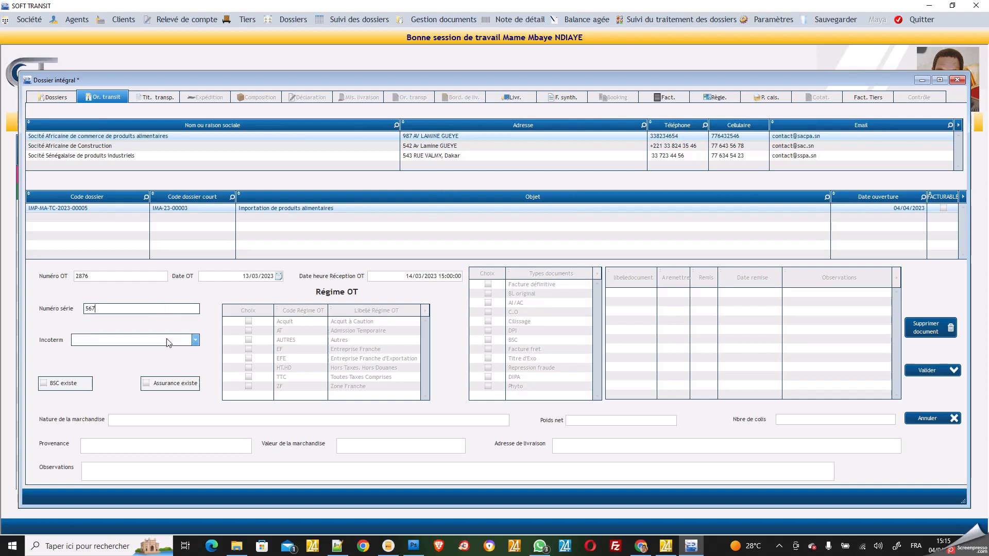
# Choose Incoterm CIF and tick both BSC existe and Assurance existe
pyautogui.click(196, 341)
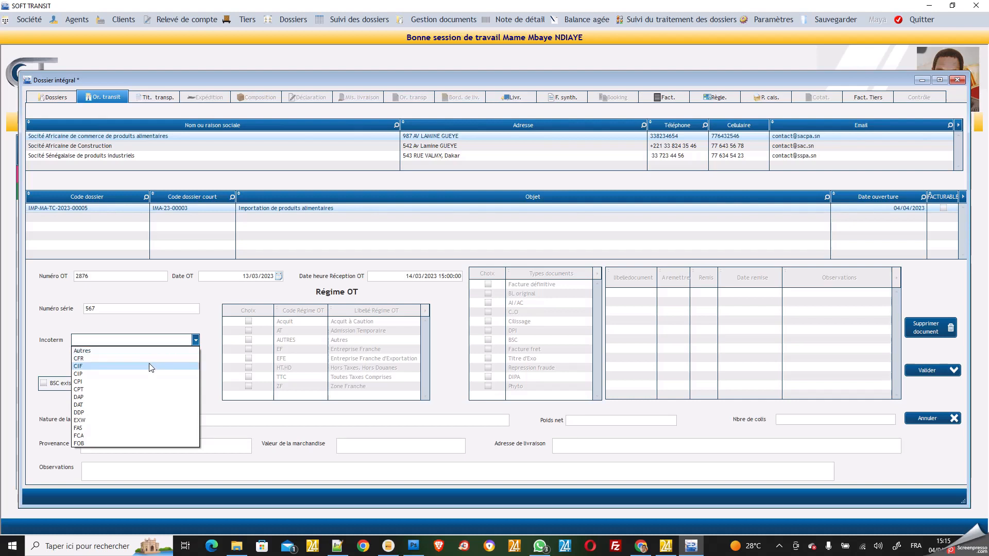
pyautogui.click(150, 367)
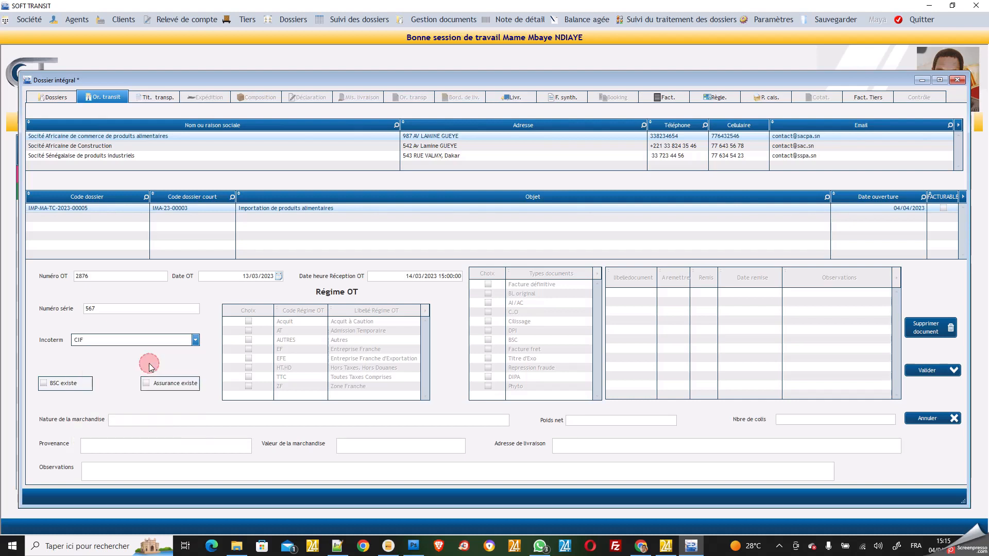
pyautogui.click(43, 387)
pyautogui.click(147, 384)
pyautogui.click(143, 419)
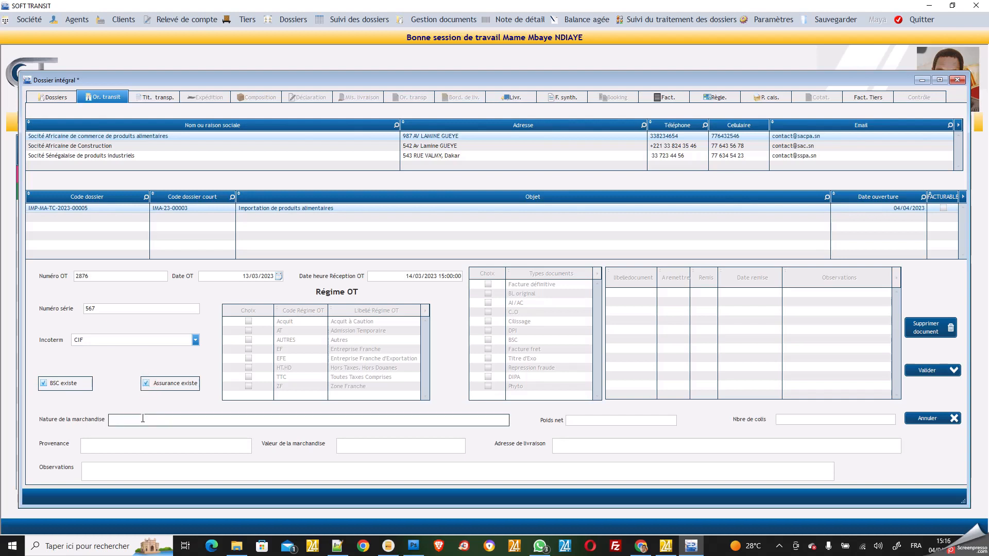
# Enter goods nature Produits alimentaire, 3000 packages and net weight 2500 KGS
pyautogui.click(143, 419)
pyautogui.write('Produits alimentaire')
pyautogui.click(594, 418)
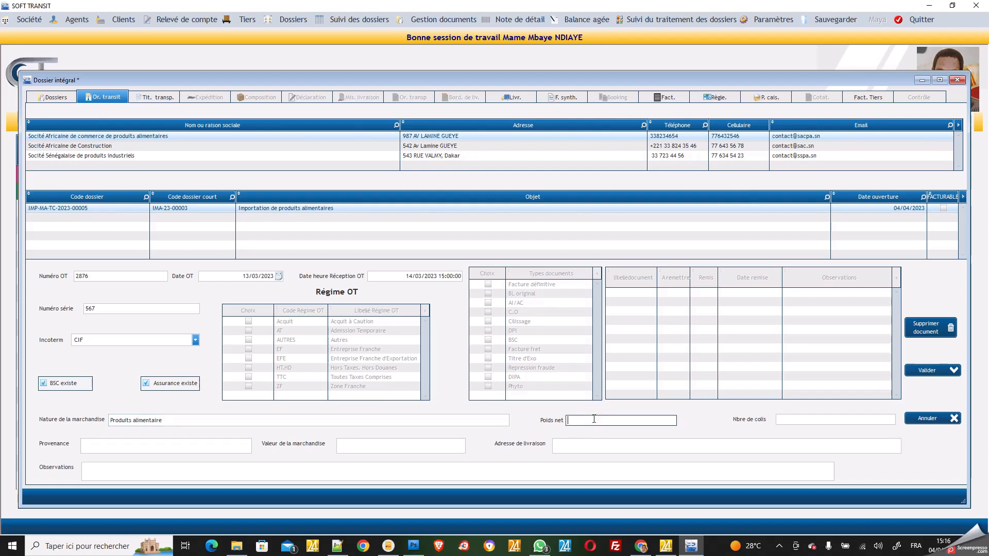
pyautogui.click(803, 421)
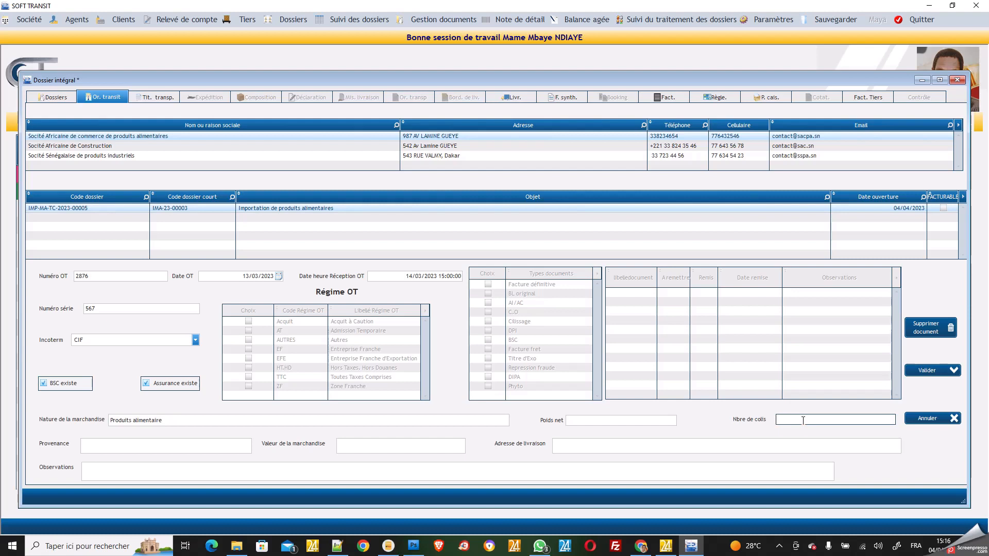
pyautogui.write('3000')
pyautogui.click(613, 420)
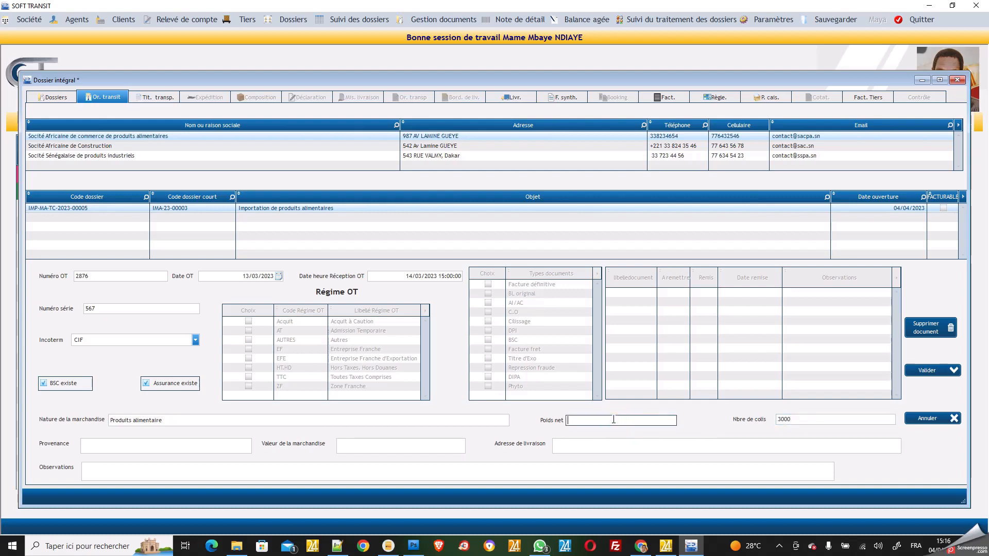
pyautogui.write('2500 KGS')
# Set the goods' origin to FRANCE and fill in the delivery address
pyautogui.click(193, 448)
pyautogui.write('FRANCE')
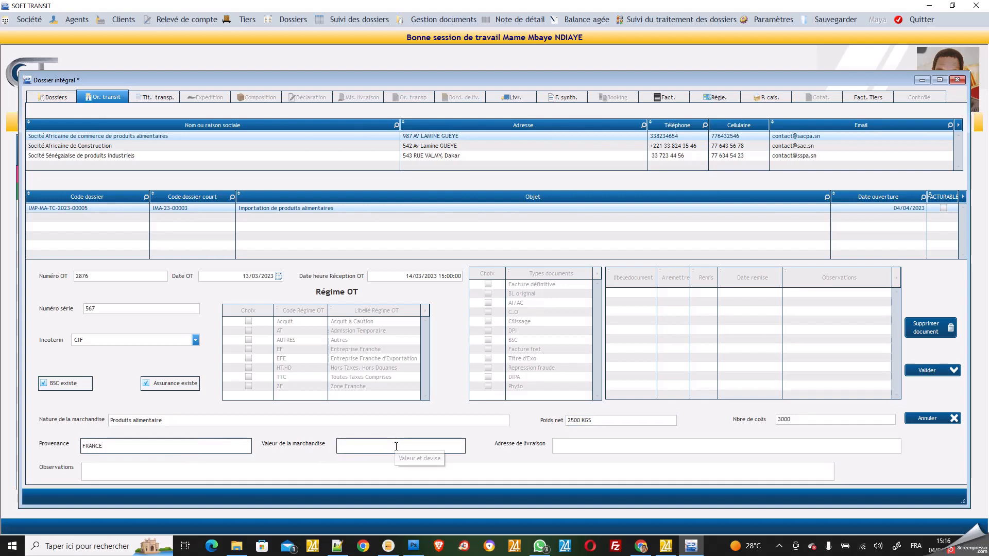
pyautogui.click(575, 445)
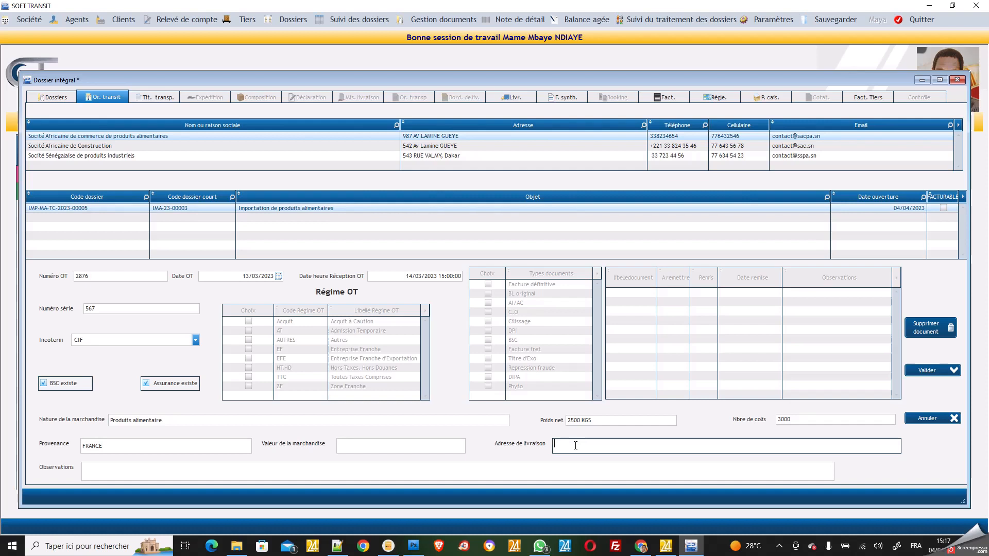
pyautogui.click(450, 471)
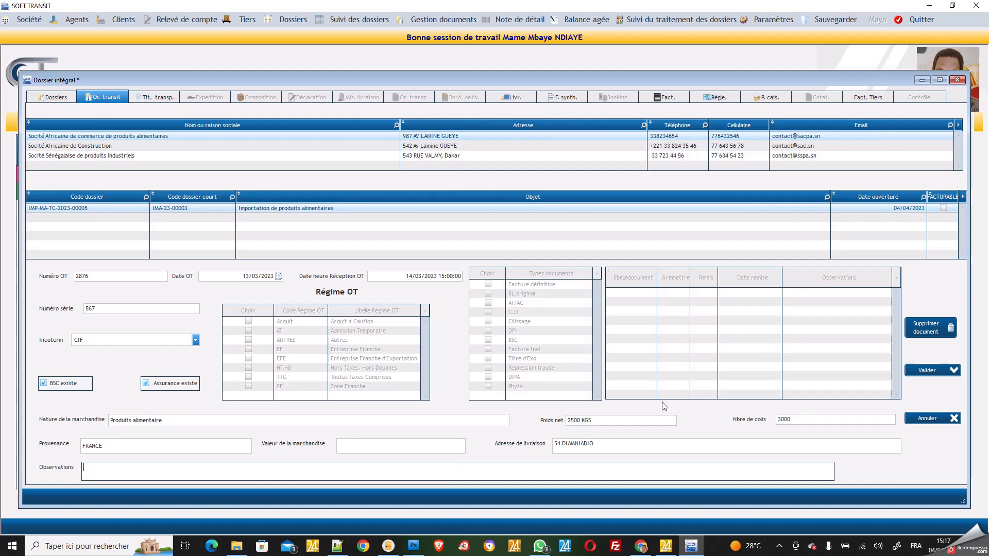
# Save the OT and select the TTC regime in the Régime OT grid
pyautogui.click(930, 371)
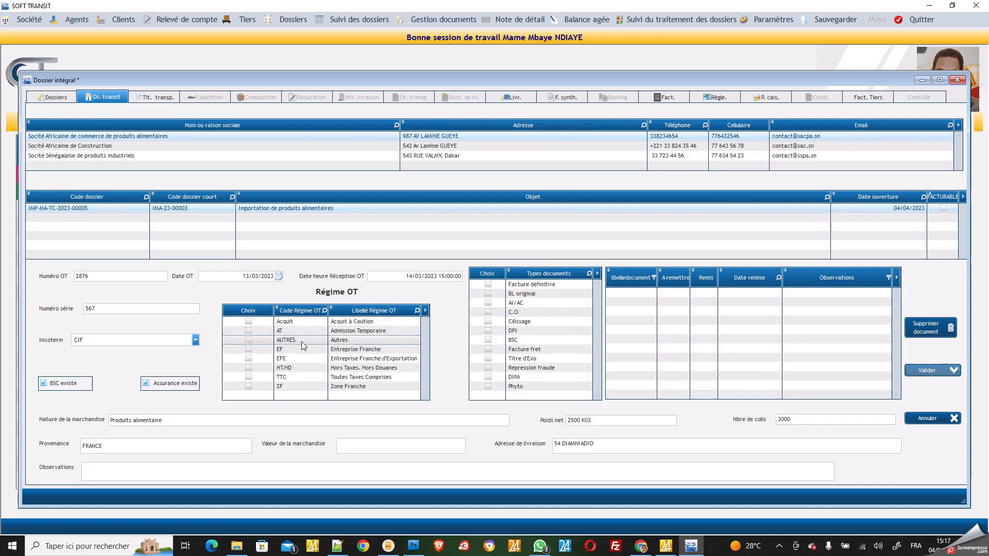
pyautogui.click(248, 376)
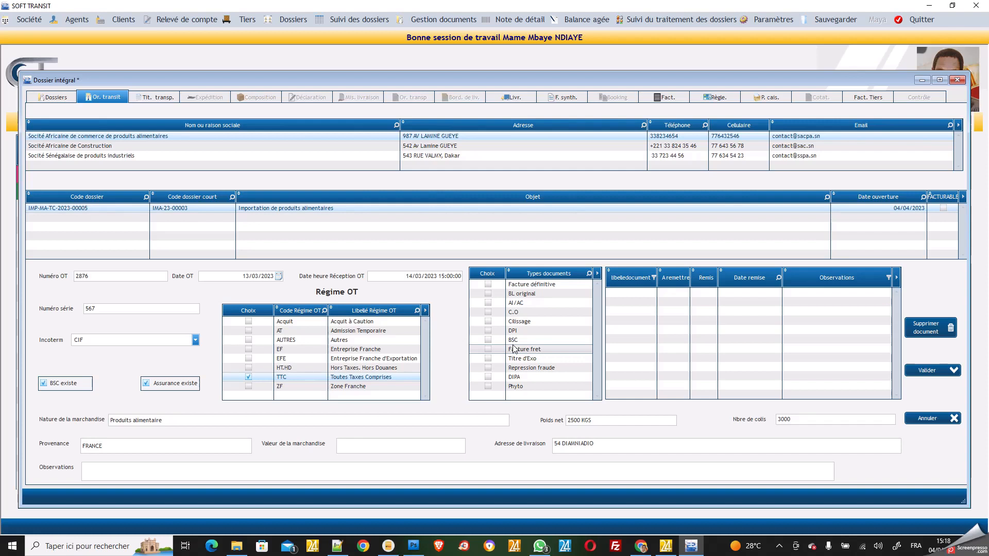
# Tick Facture définitive, DPI and Facture fret; mark Facture fret to hand over, Facture définitive handed over
pyautogui.click(488, 284)
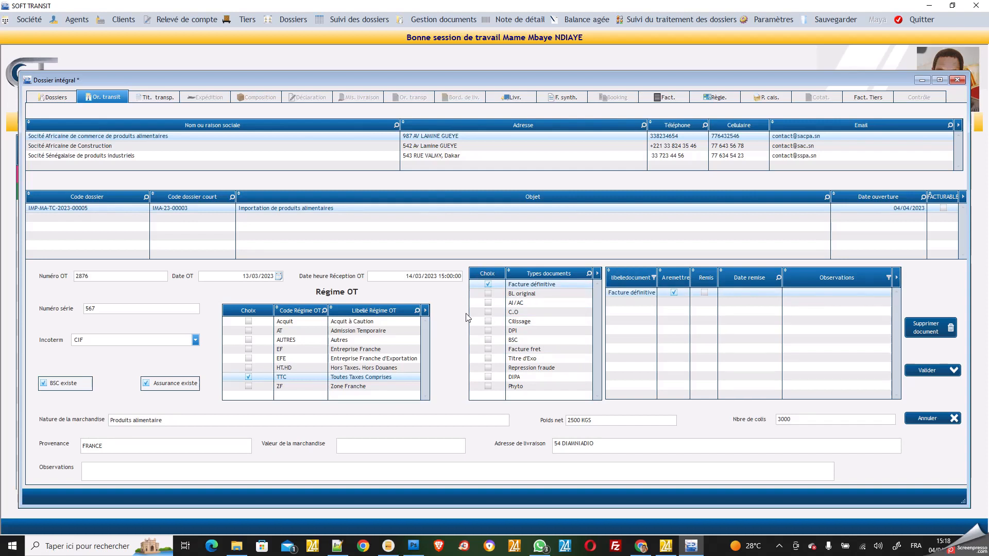
pyautogui.click(489, 332)
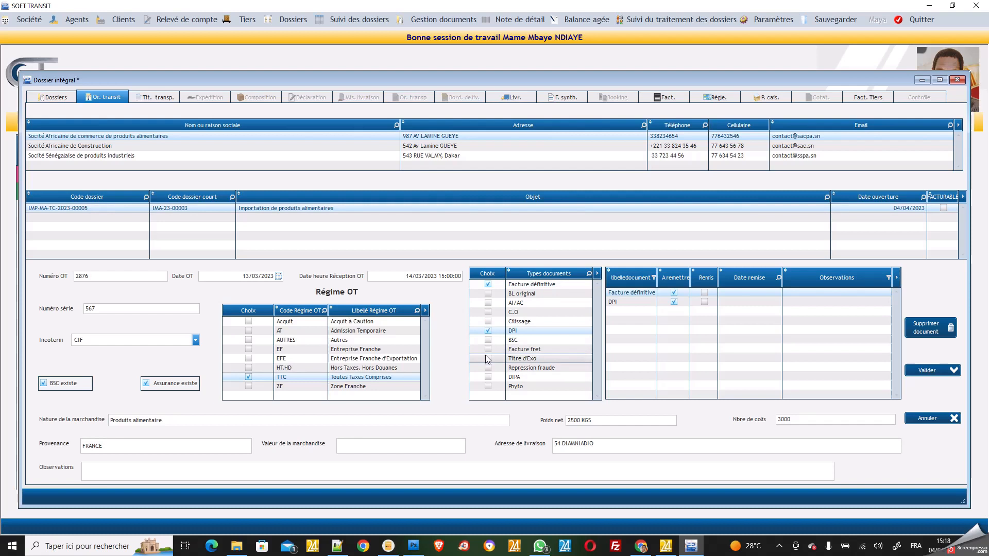
pyautogui.click(488, 350)
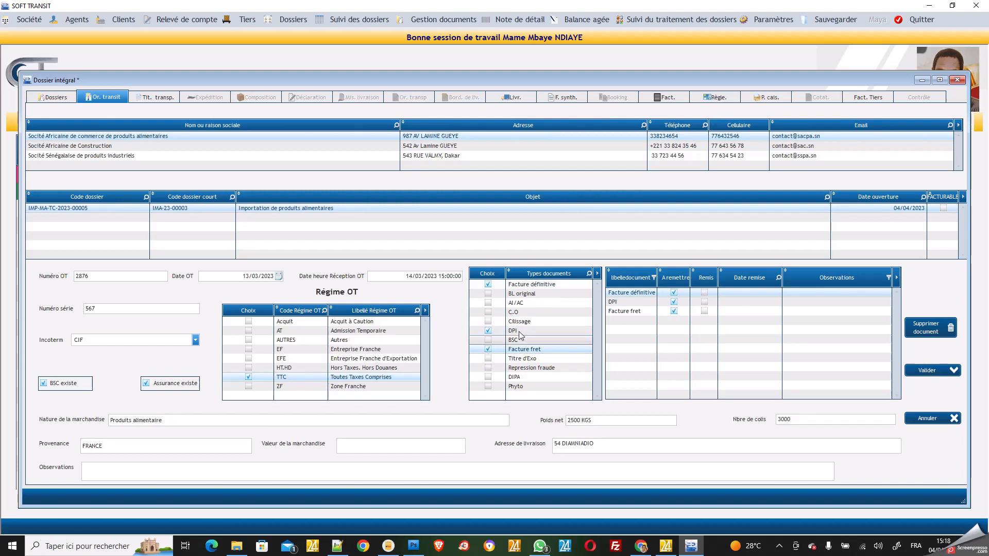
pyautogui.click(674, 311)
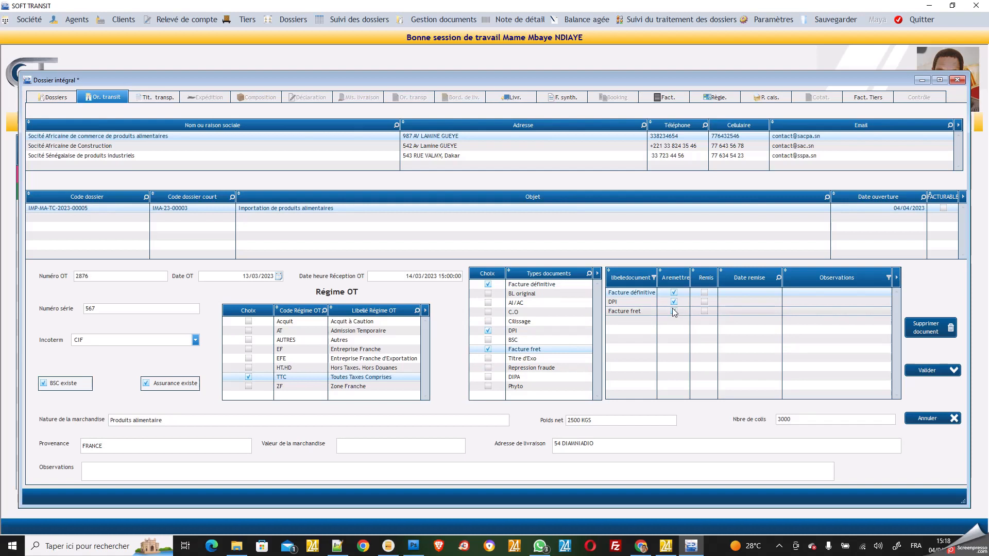
pyautogui.click(674, 310)
pyautogui.click(704, 293)
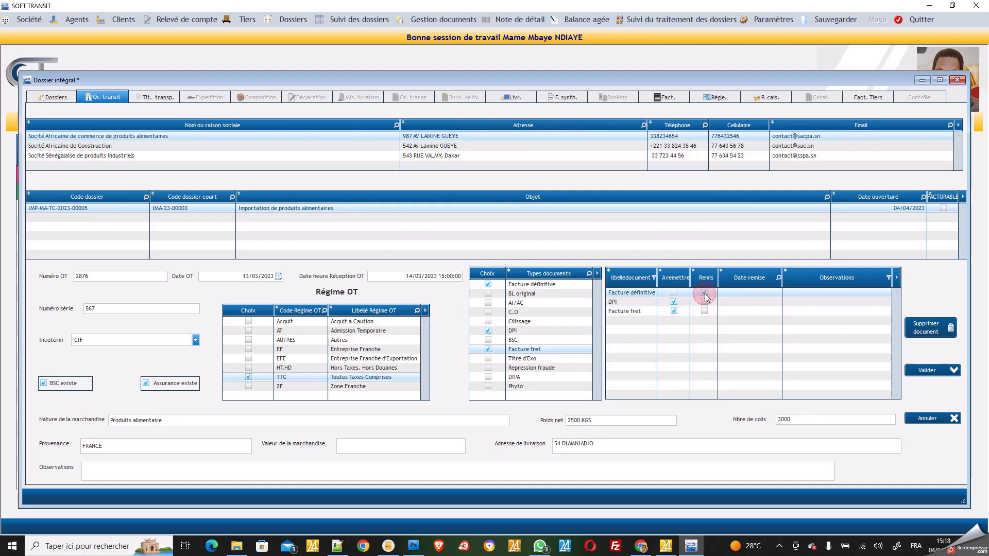
# Enter 15/03/2023 09:00 as Facture définitive's Date remise and validate the transit order
pyautogui.click(737, 295)
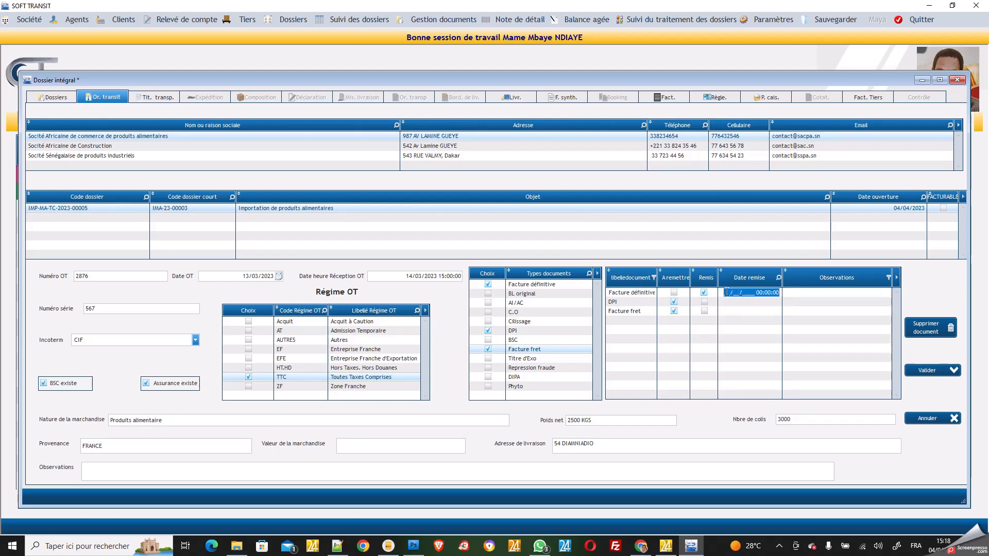
pyautogui.click(726, 292)
pyautogui.click(725, 293)
pyautogui.write('05/')
pyautogui.write('03/')
pyautogui.write('2023 ')
pyautogui.write('09:00:00')
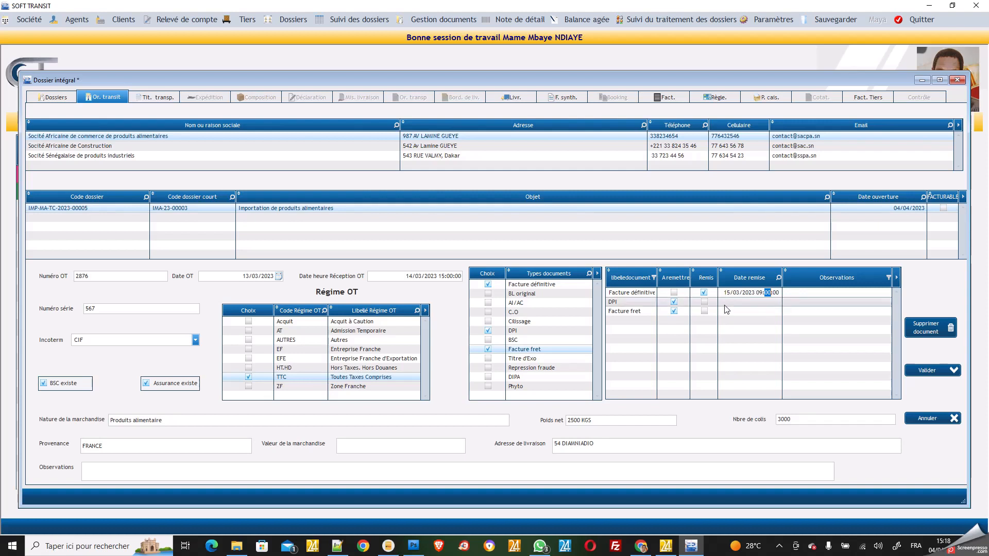
pyautogui.click(803, 293)
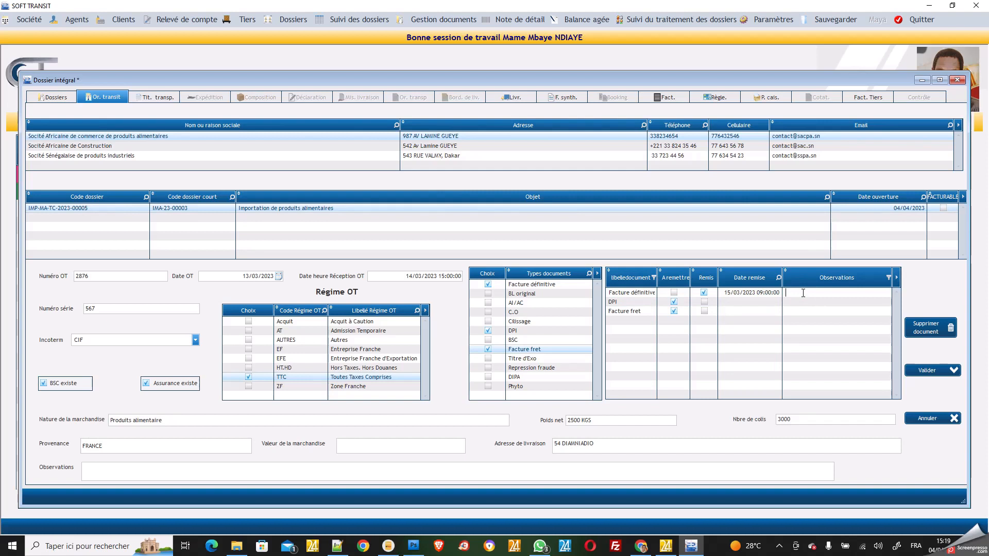
pyautogui.click(929, 375)
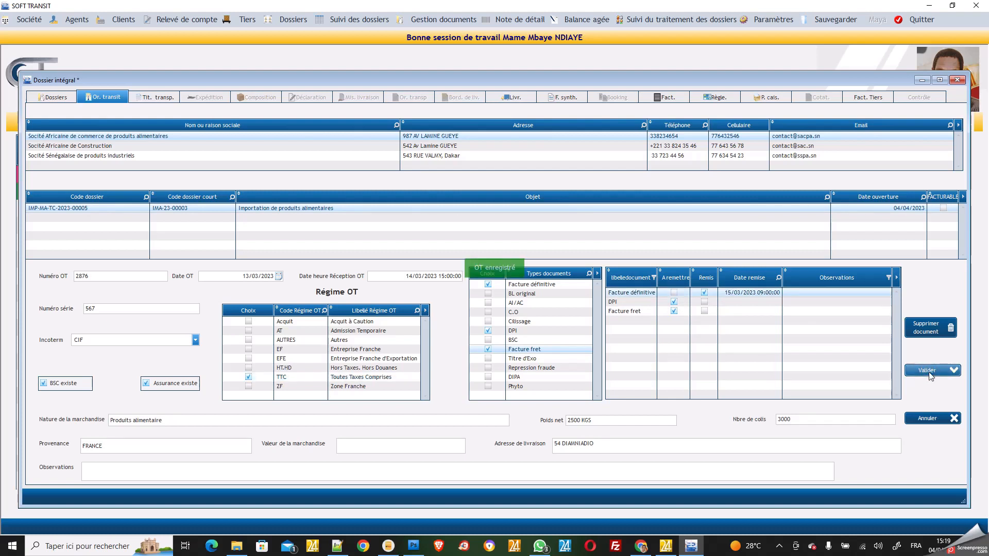
# On the Tit. transp. tab, enter title number 75657 with SACPA as notify client and consignee
pyautogui.click(167, 99)
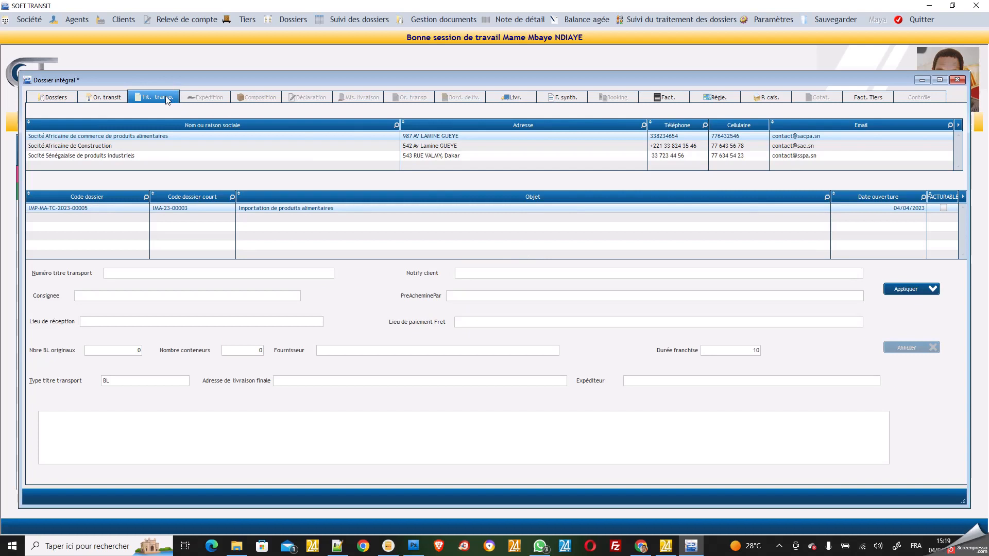
pyautogui.click(159, 271)
pyautogui.write('75657')
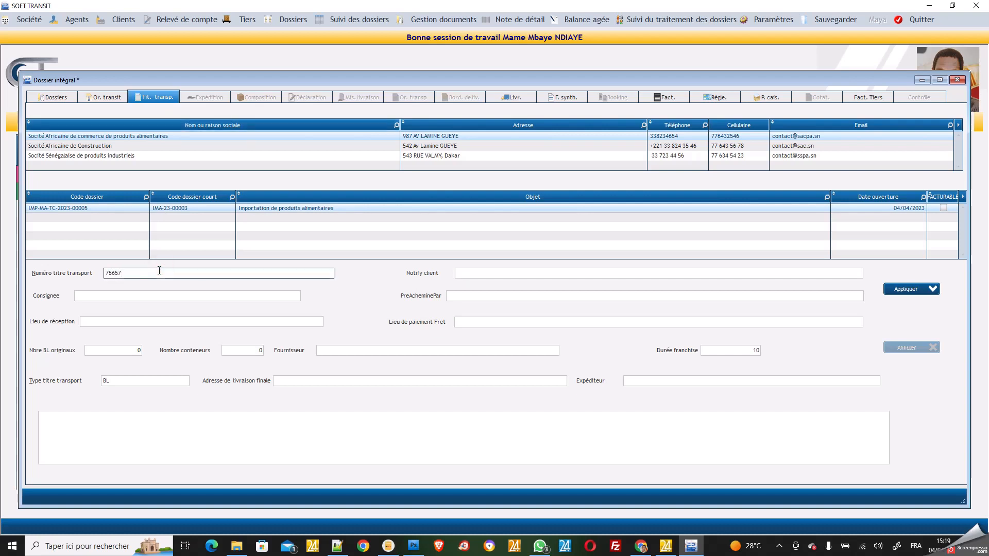
pyautogui.click(514, 273)
pyautogui.click(513, 273)
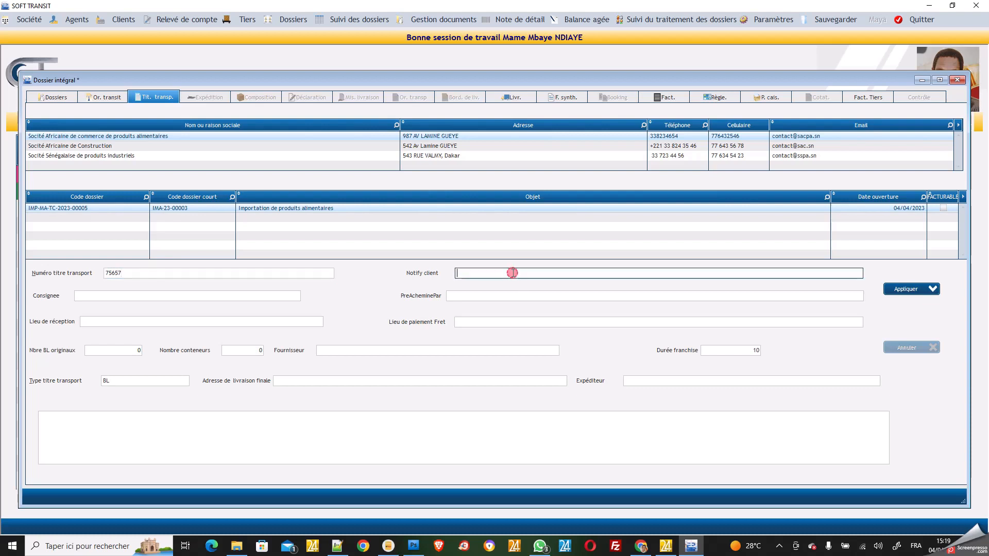
pyautogui.write('SACPA')
pyautogui.moveTo(474, 273); pyautogui.dragTo(457, 277)
pyautogui.hotkey('ctrl', 'c')
pyautogui.click(239, 297)
pyautogui.hotkey('ctrl', 'v')
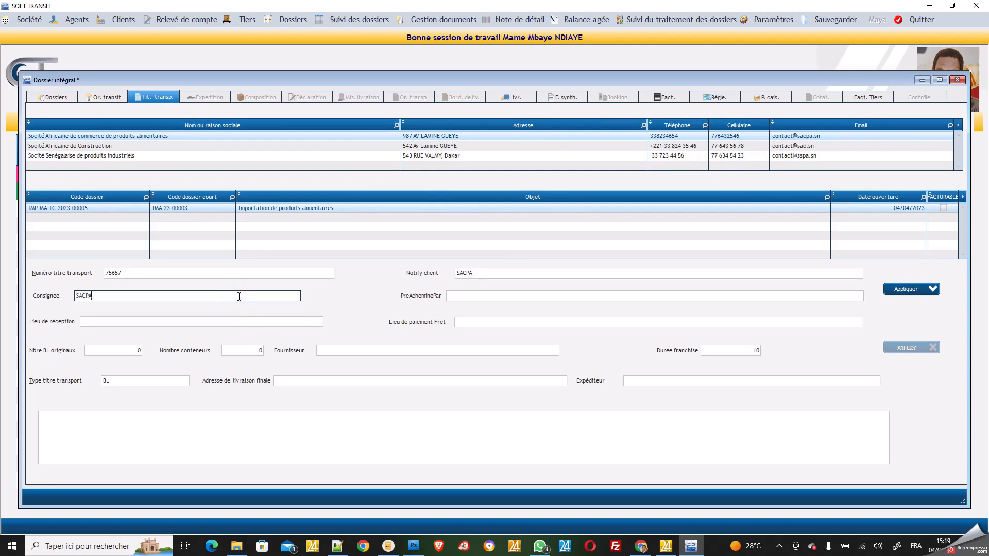
# Set reception at DAKAR, freight payment at LE HAVRE, 1 original BL and 1 container
pyautogui.click(230, 322)
pyautogui.write('DAKAR')
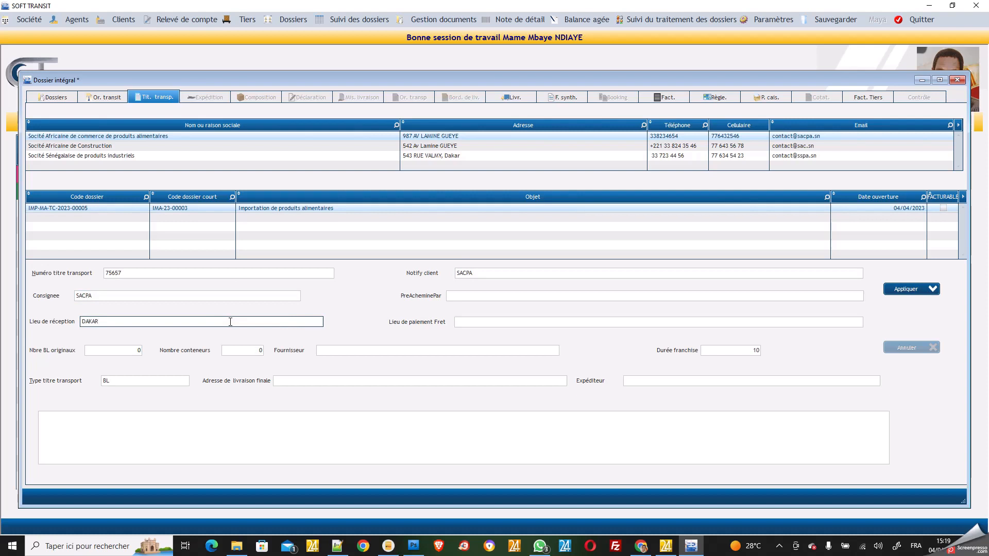
pyautogui.click(462, 322)
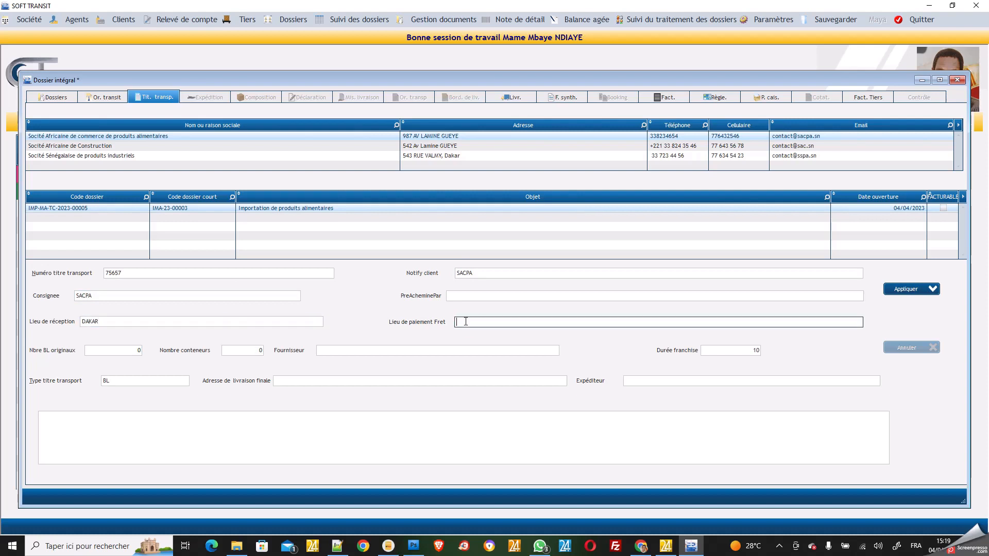
pyautogui.write('LE HAVRE')
pyautogui.click(111, 350)
pyautogui.write('1')
pyautogui.click(240, 350)
pyautogui.click(239, 350)
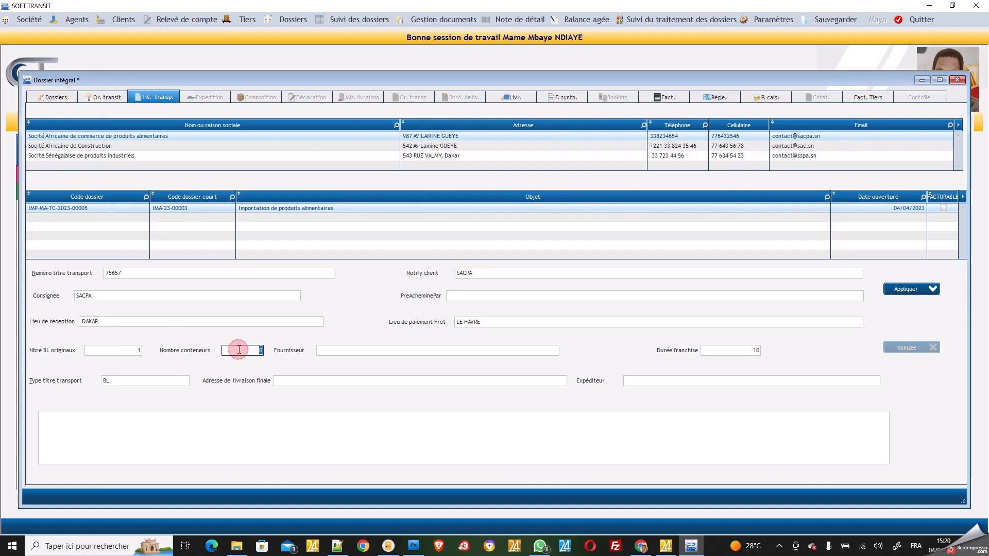
pyautogui.write('1')
# Enter supplier Française alimentaire, final delivery port de Dakar and shipper transatlantique, then apply
pyautogui.click(345, 350)
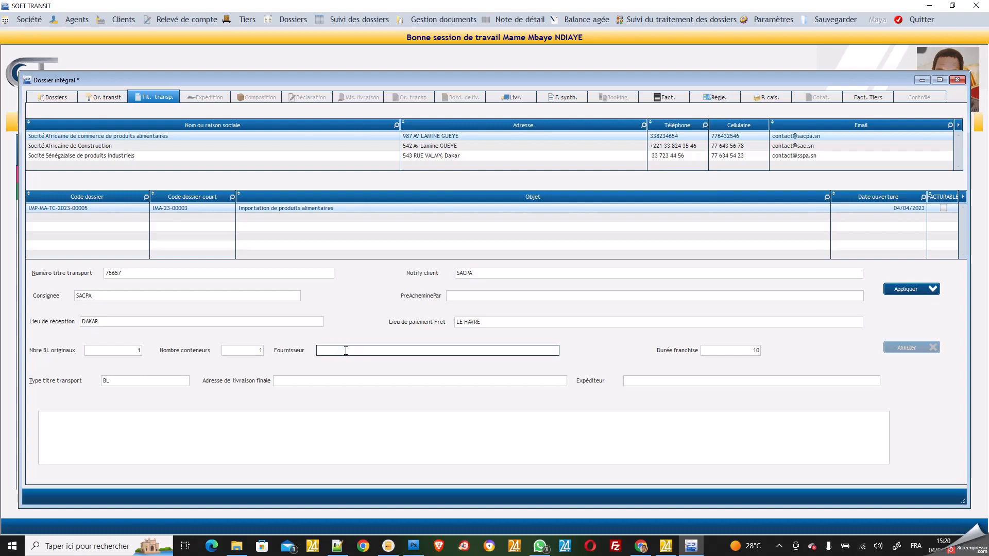
pyautogui.write('Française')
pyautogui.write('alimentaire')
pyautogui.click(395, 379)
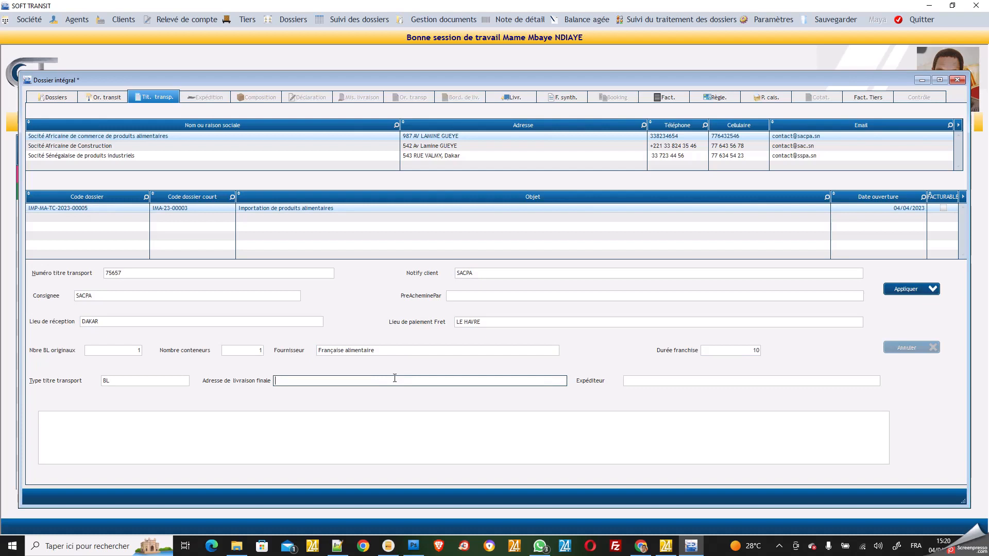
pyautogui.write('port de Dakar')
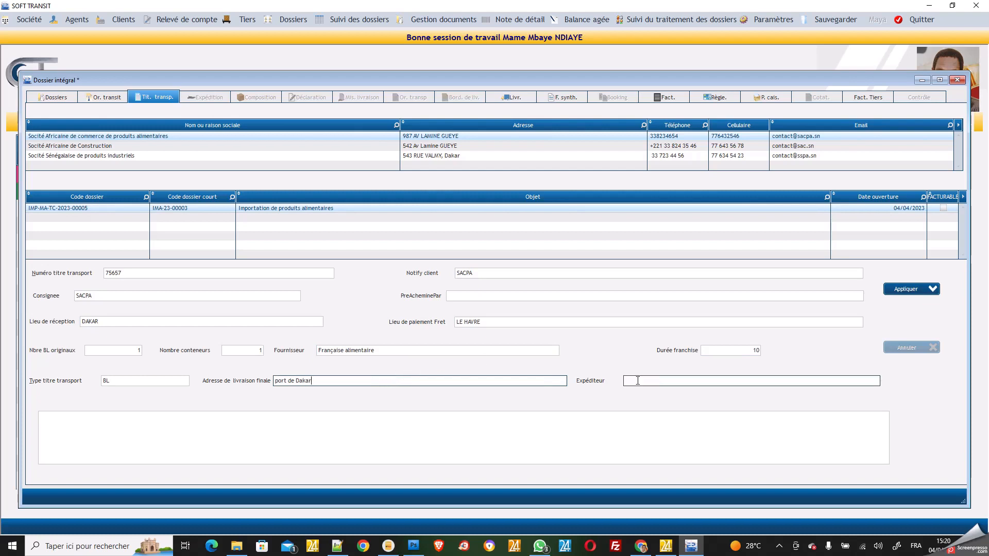
pyautogui.click(657, 381)
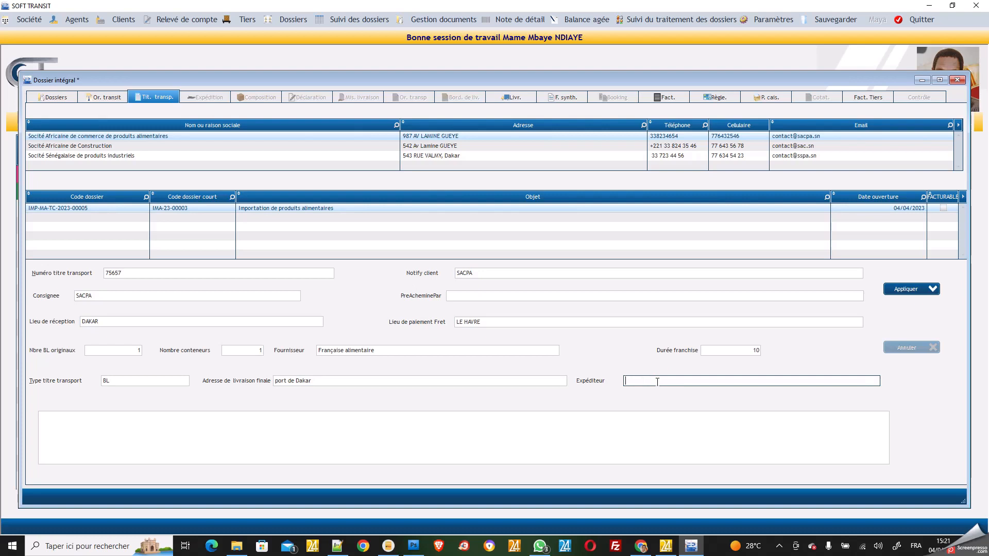
pyautogui.write('transatlantique')
pyautogui.click(663, 433)
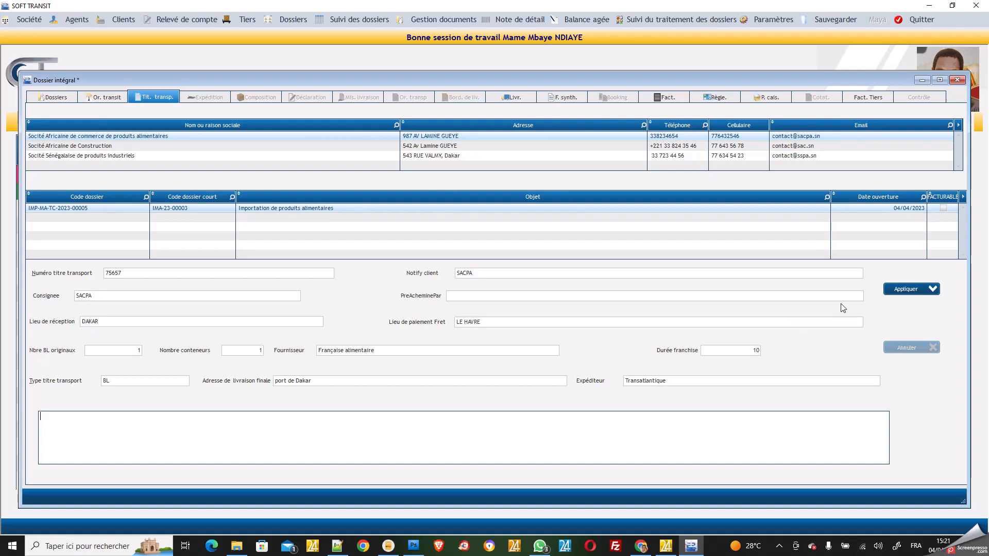
pyautogui.click(910, 293)
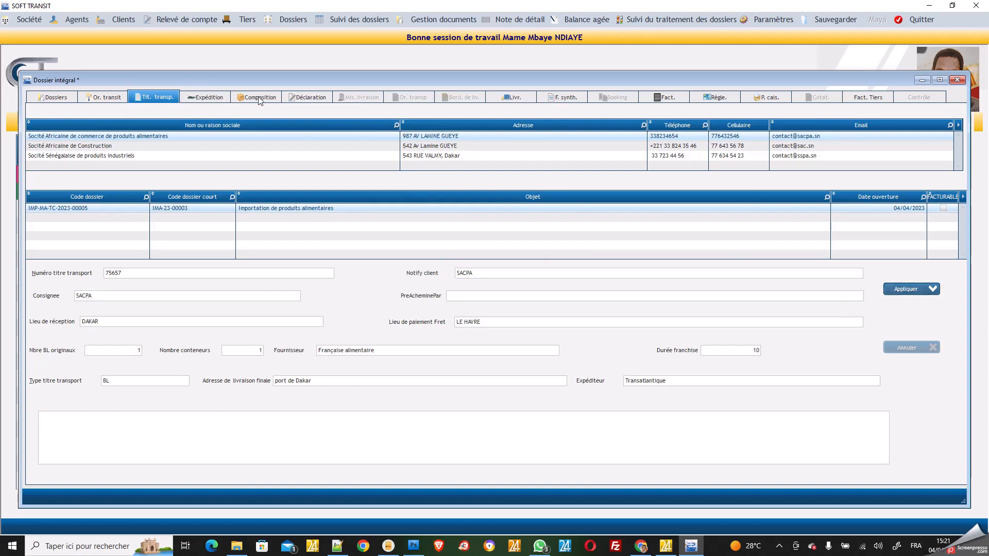
# On the Expédition tab, enter the Libellé 'Transport de produits alimentaires'
pyautogui.click(209, 97)
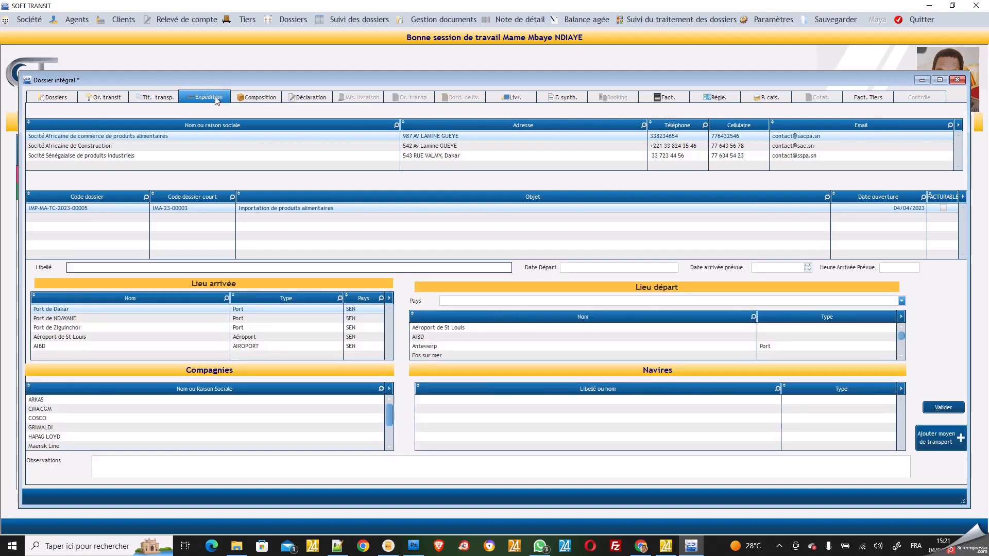
pyautogui.click(175, 268)
pyautogui.write('TRANS')
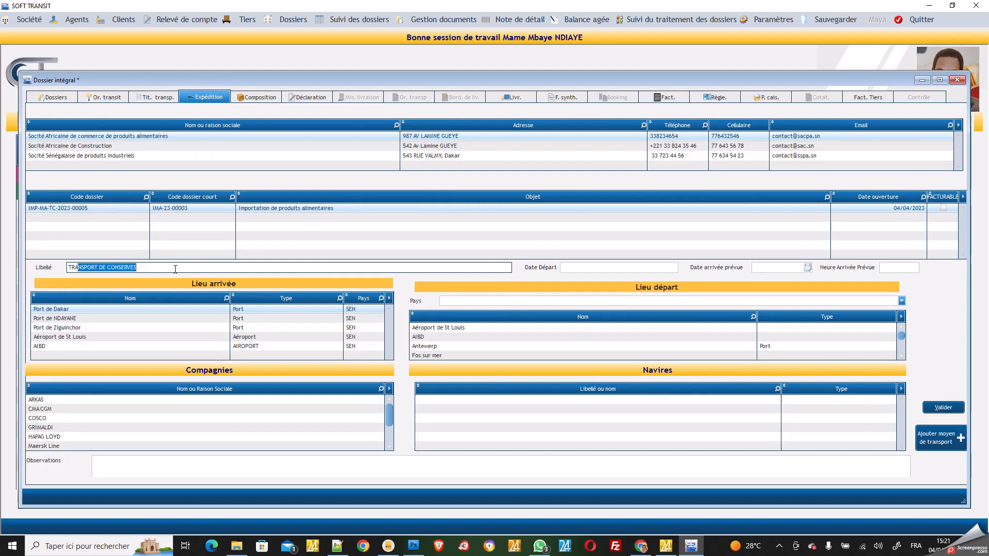
pyautogui.write('PORT DEprod')
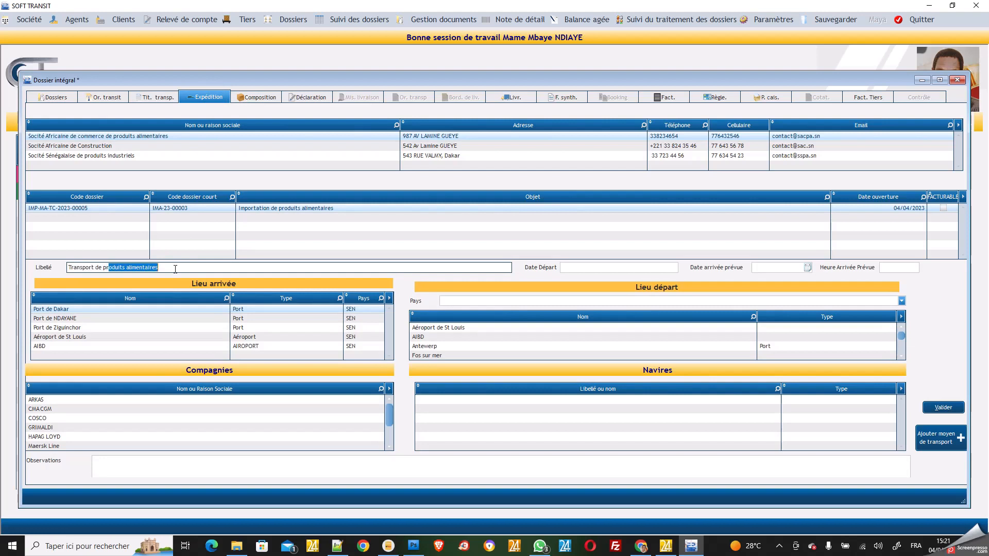
pyautogui.write('uits allmentaires')
pyautogui.click(585, 268)
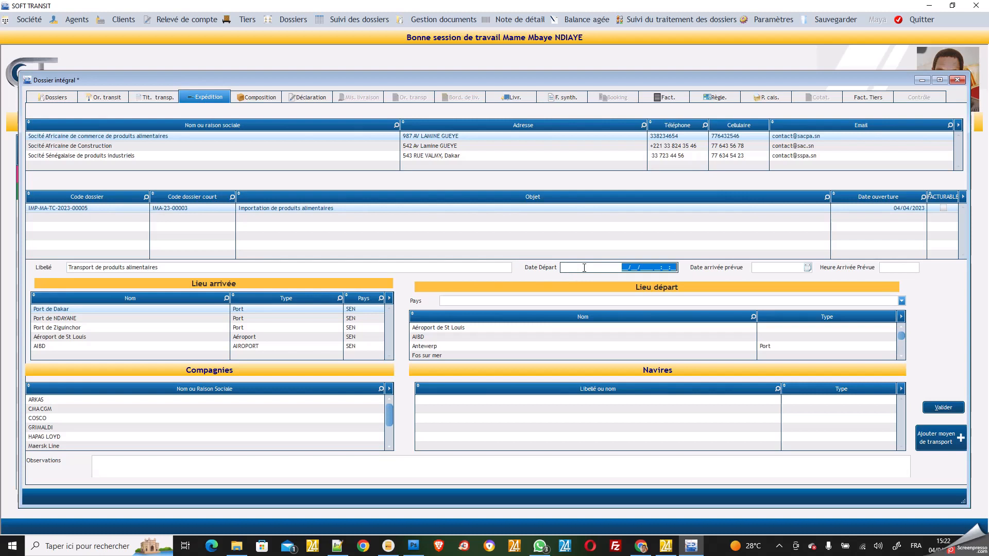
# Fill Date Départ 16/03/2023, Date arrivée prévue 30/03/2023 and Heure Arrivée Prévue 10:45
pyautogui.write('16/03/2023 __:__:__')
pyautogui.click(761, 267)
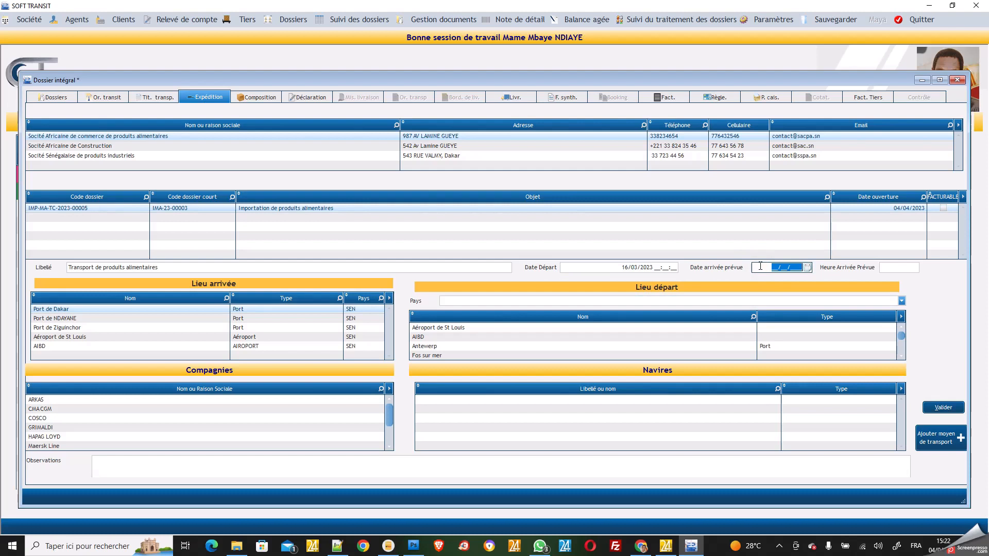
pyautogui.write('30/03/2023')
pyautogui.click(891, 267)
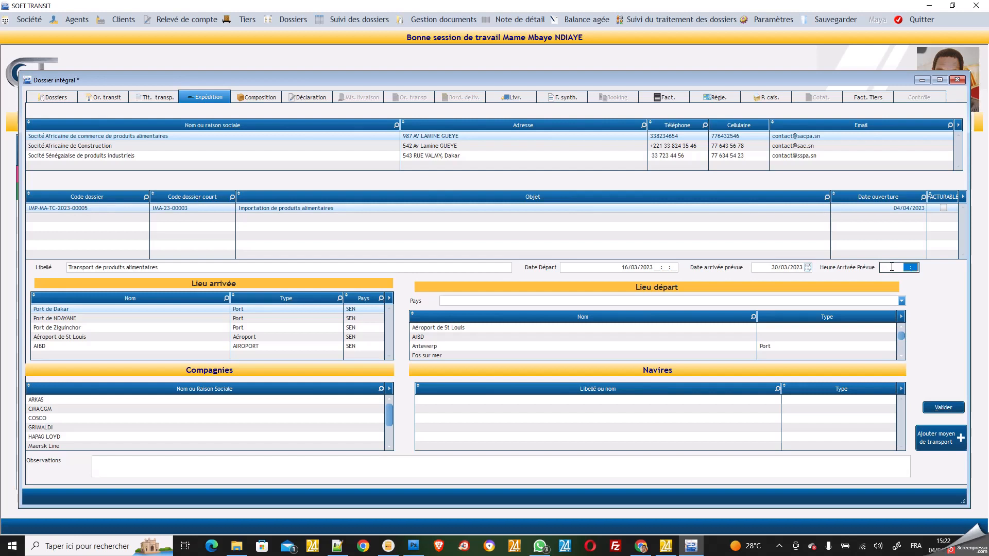
pyautogui.write('20:')
pyautogui.click(892, 267)
pyautogui.write('10:45')
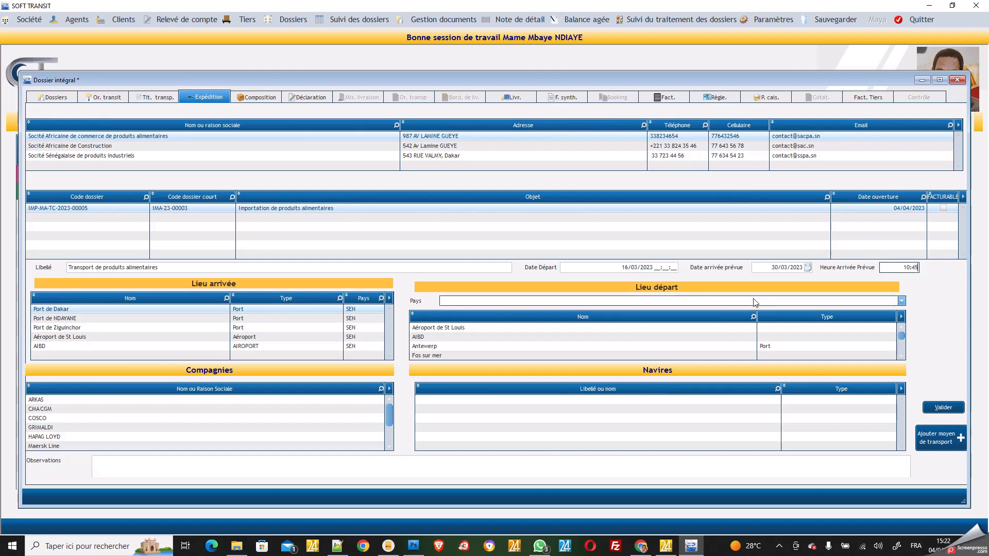
# In Lieu départ, pick France as the country and select Port du Havre
pyautogui.click(657, 302)
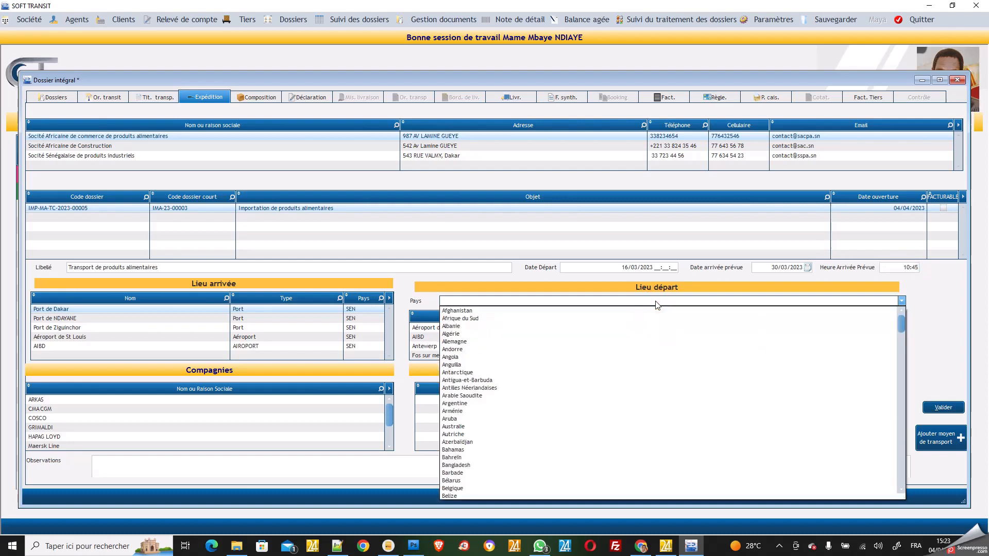
pyautogui.write('fr')
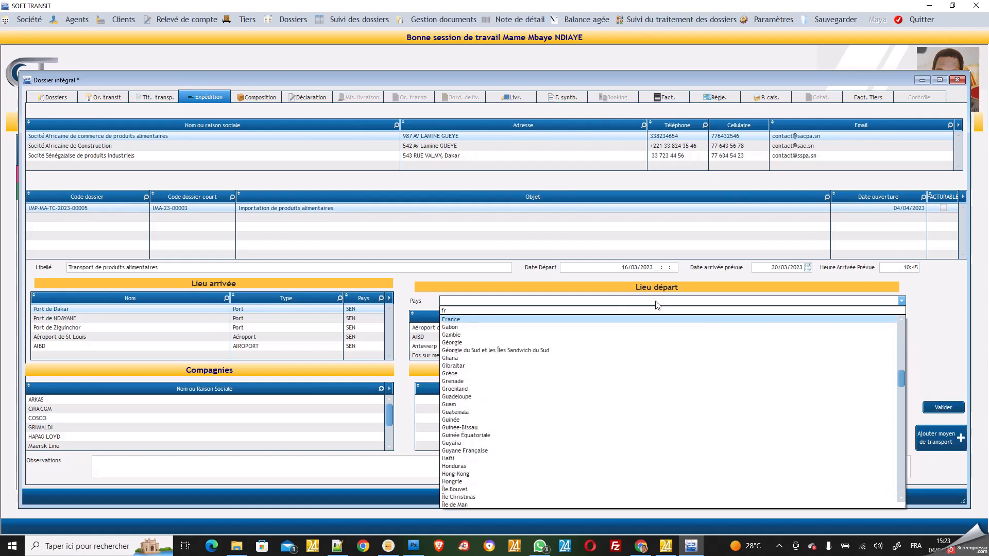
pyautogui.click(504, 321)
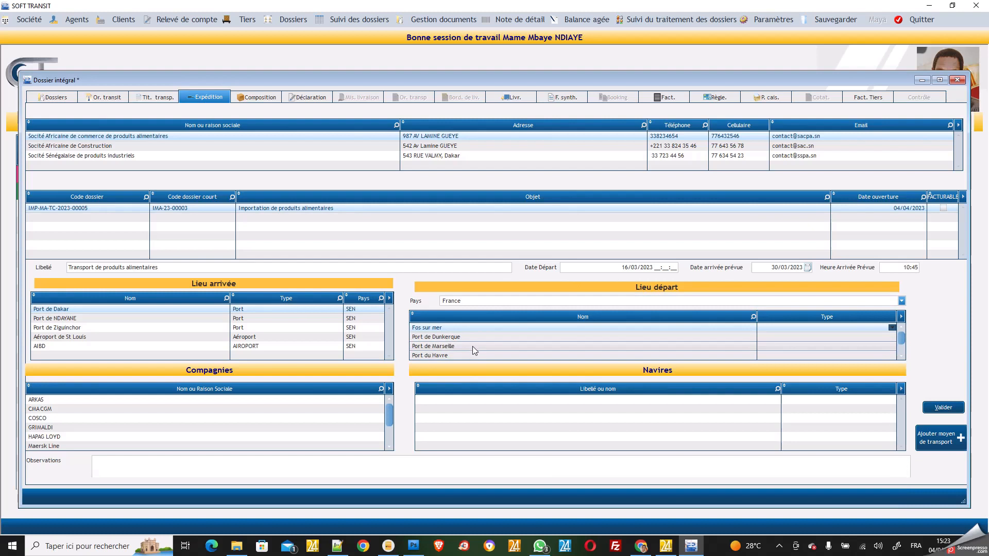
pyautogui.click(443, 356)
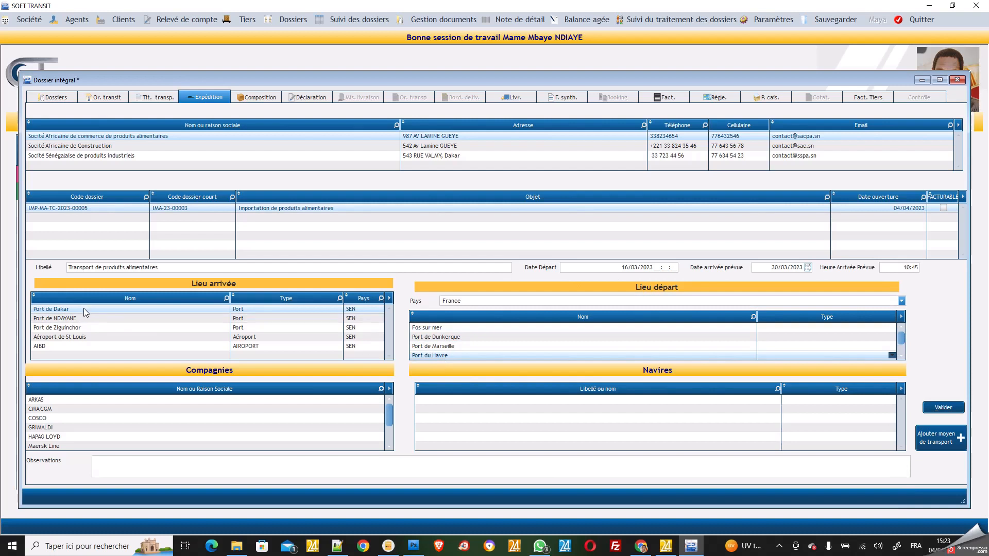
# Choose carrier CMA CGM with vessel LE MAGNIFIQUE, validate the shipment, and show the Composition tab
pyautogui.click(75, 412)
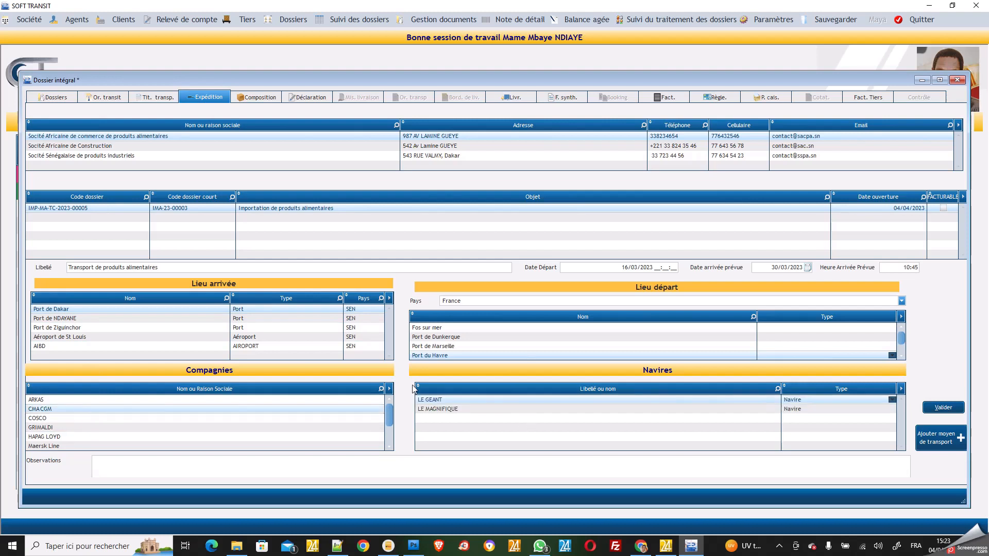
pyautogui.click(431, 404)
pyautogui.click(44, 428)
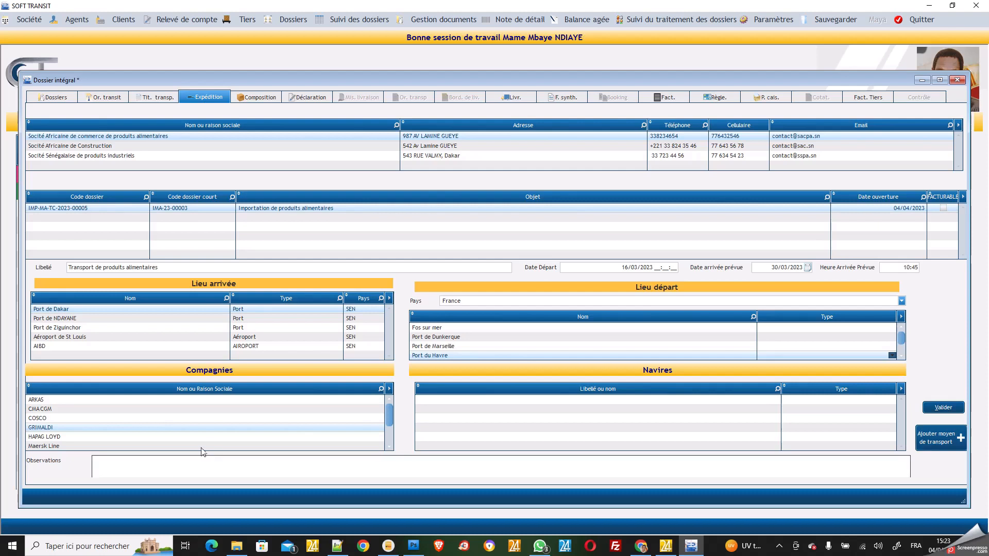
pyautogui.click(48, 410)
pyautogui.click(454, 409)
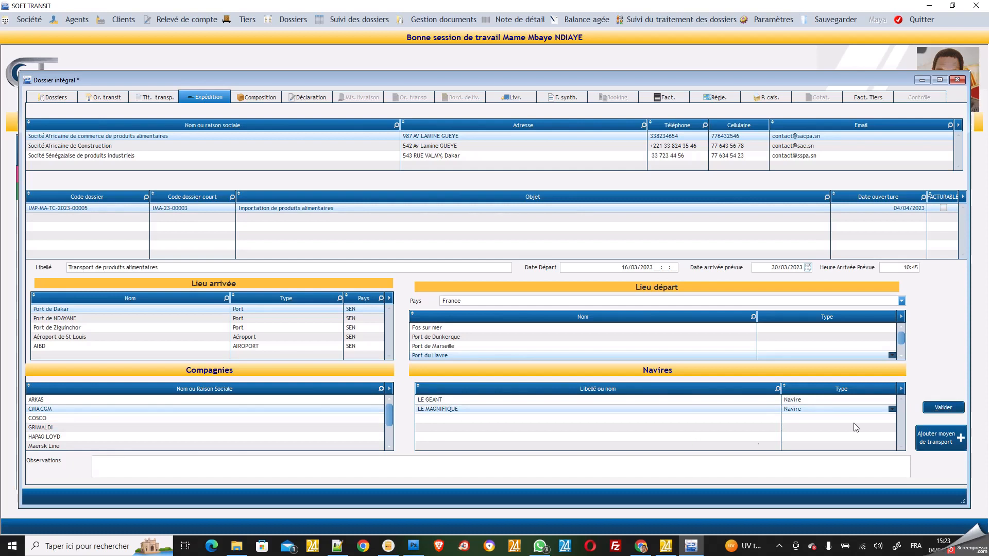
pyautogui.click(945, 408)
pyautogui.click(268, 98)
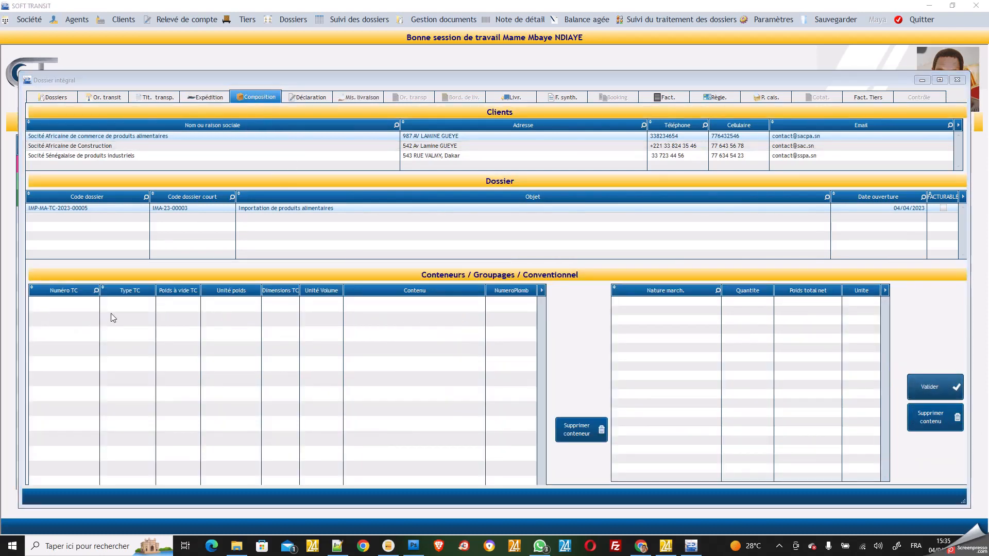
# Add container LHF665555 of type 40' with empty weight 56 780
pyautogui.click(63, 305)
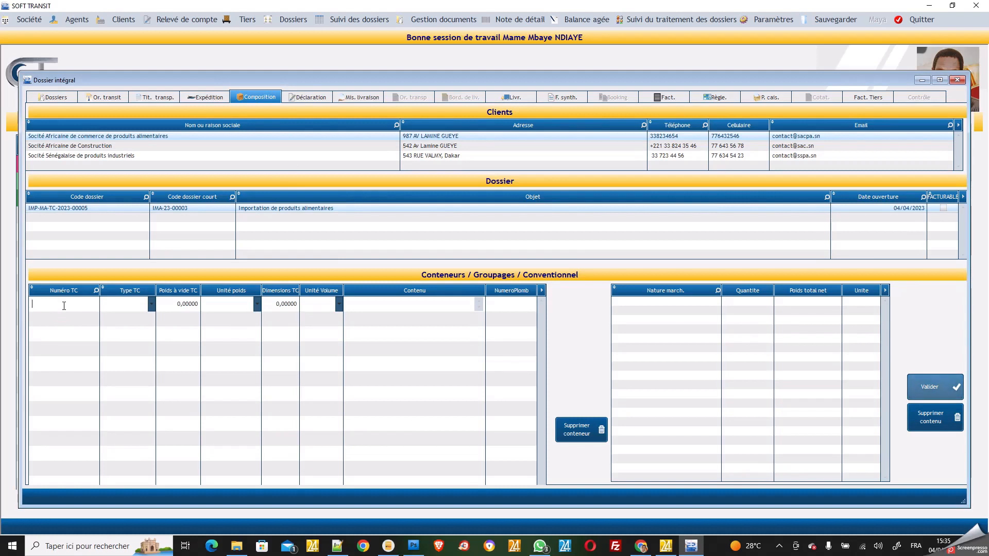
pyautogui.write('4')
pyautogui.write('H')
pyautogui.write('F665555')
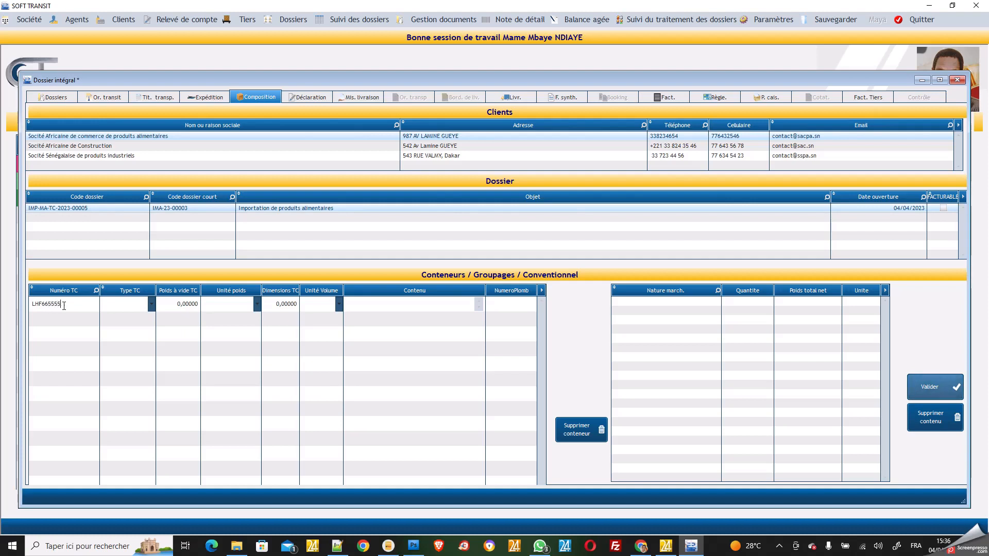
pyautogui.click(152, 305)
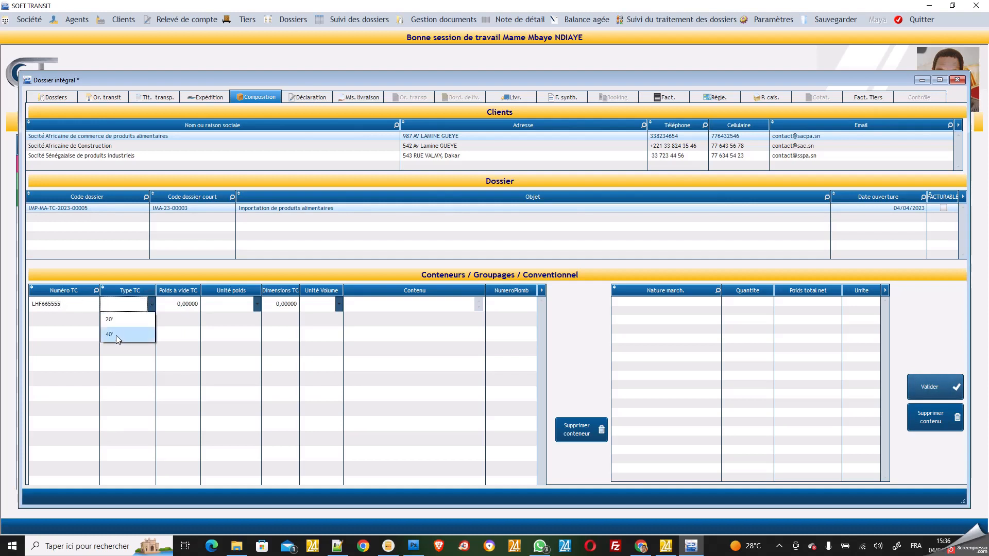
pyautogui.click(116, 335)
pyautogui.click(169, 304)
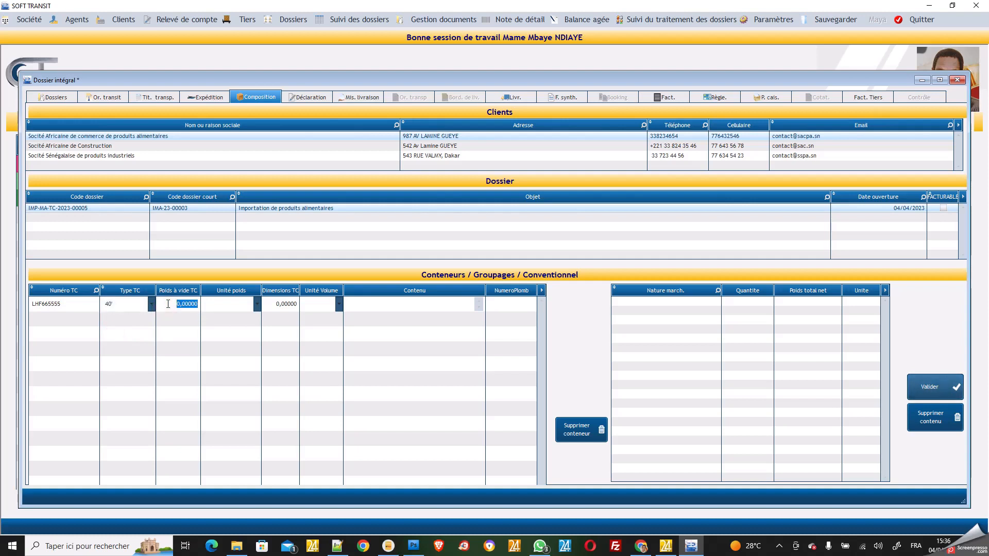
pyautogui.write('56 780')
pyautogui.click(247, 307)
# Set the weight unit to Kg and dimensions 8799 m3, then begin a goods line
pyautogui.click(232, 317)
pyautogui.click(269, 299)
pyautogui.write('8799')
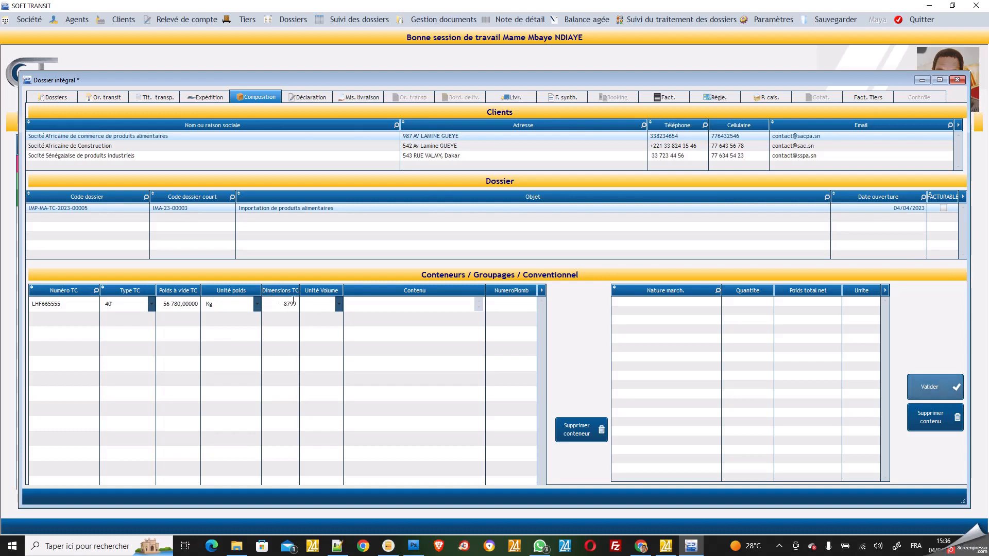
pyautogui.click(339, 304)
pyautogui.click(320, 319)
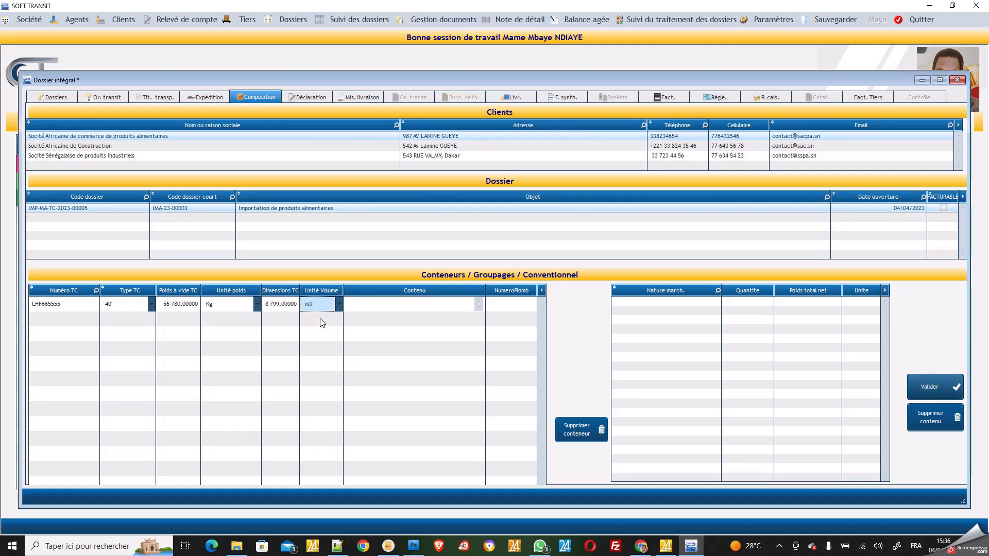
pyautogui.click(234, 324)
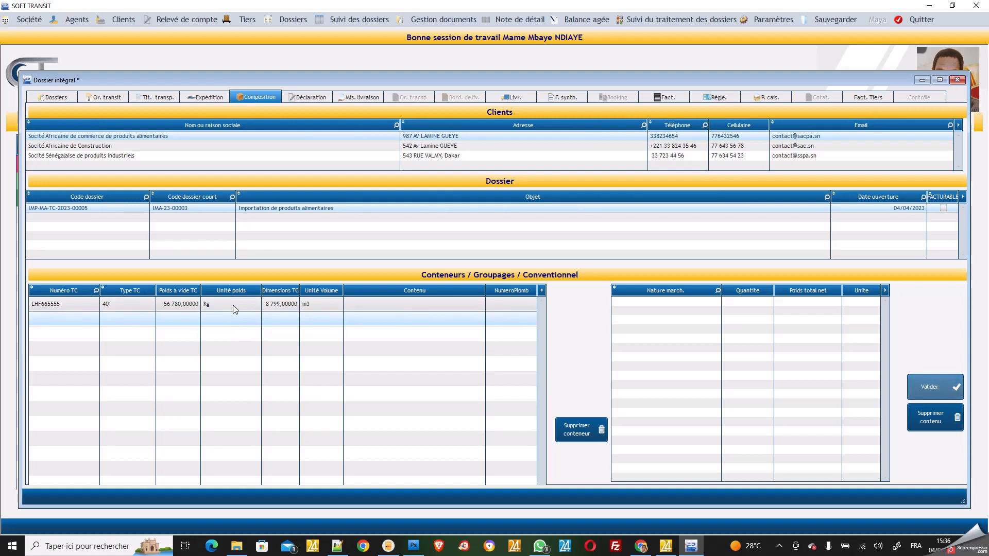
pyautogui.click(233, 305)
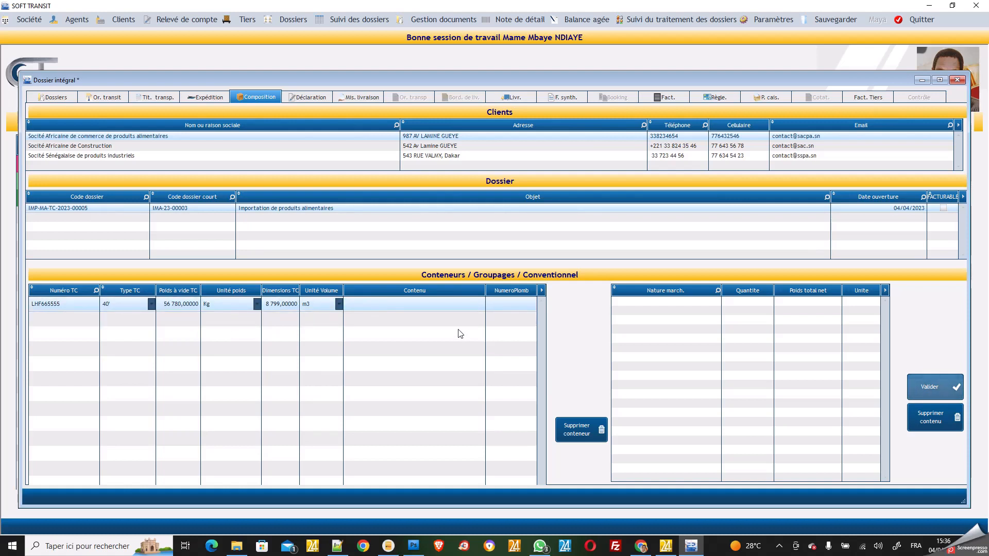
pyautogui.click(657, 302)
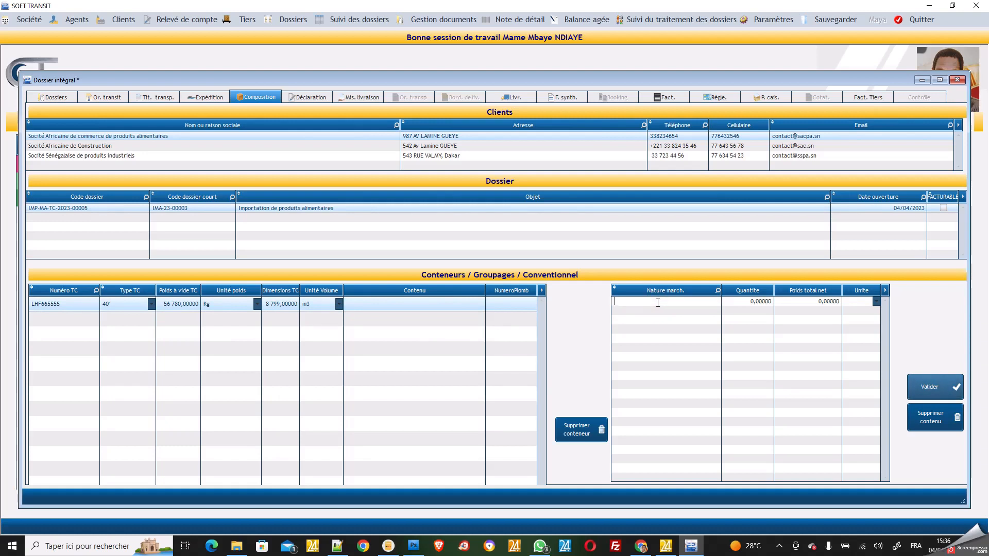
# Enter goods line Boîtes with quantity 4 000 and net weight 766 Kg
pyautogui.write('boîtes')
pyautogui.click(736, 302)
pyautogui.write('4 ')
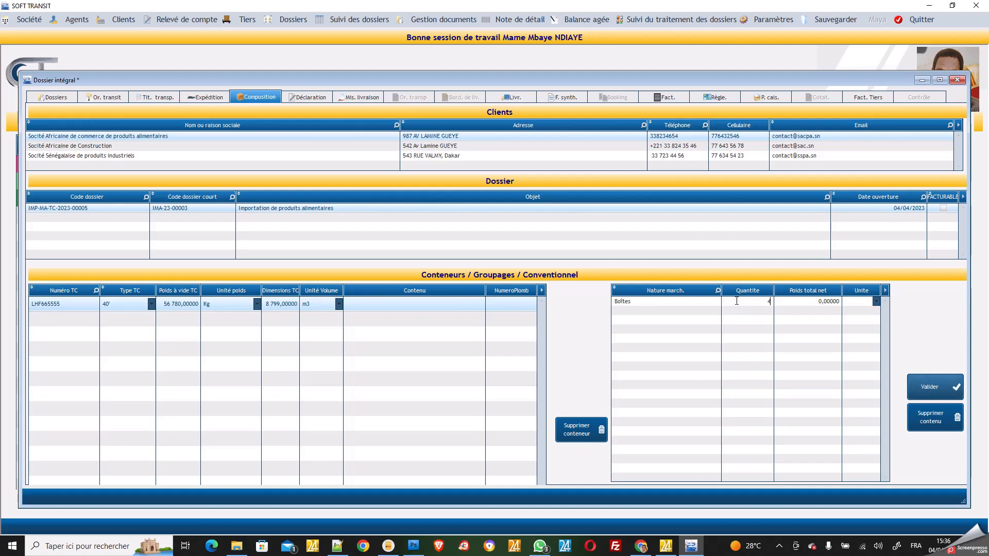
pyautogui.write('000')
pyautogui.click(798, 302)
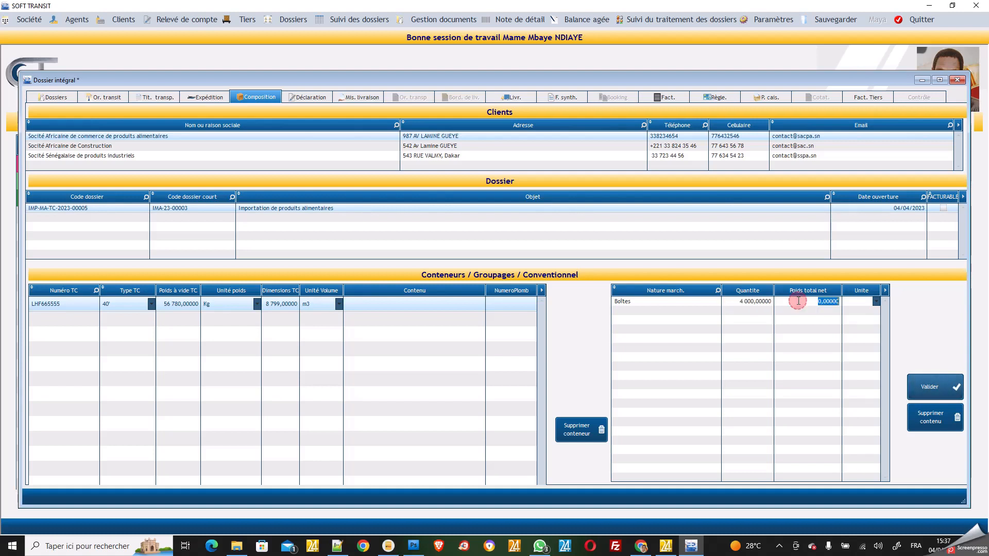
pyautogui.write('766')
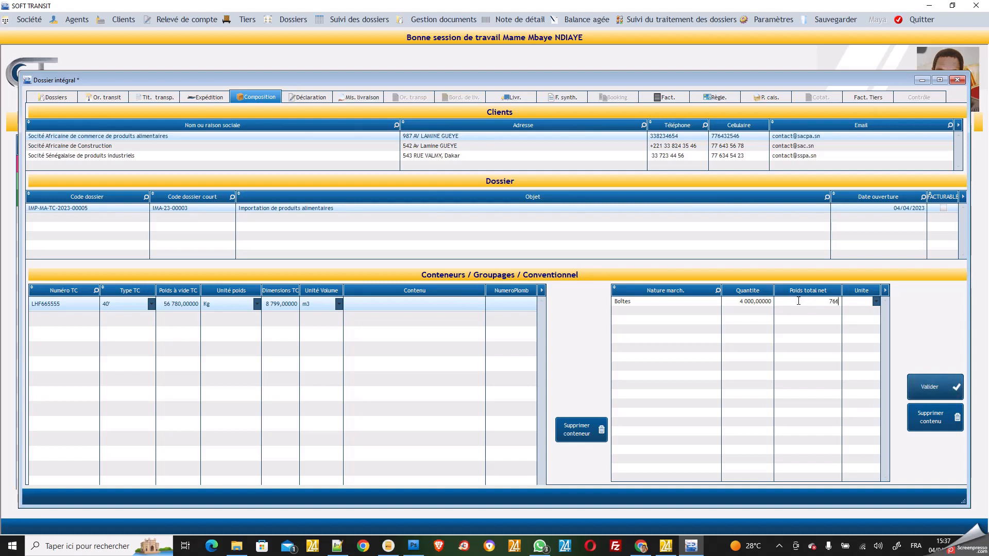
pyautogui.click(860, 302)
pyautogui.click(861, 312)
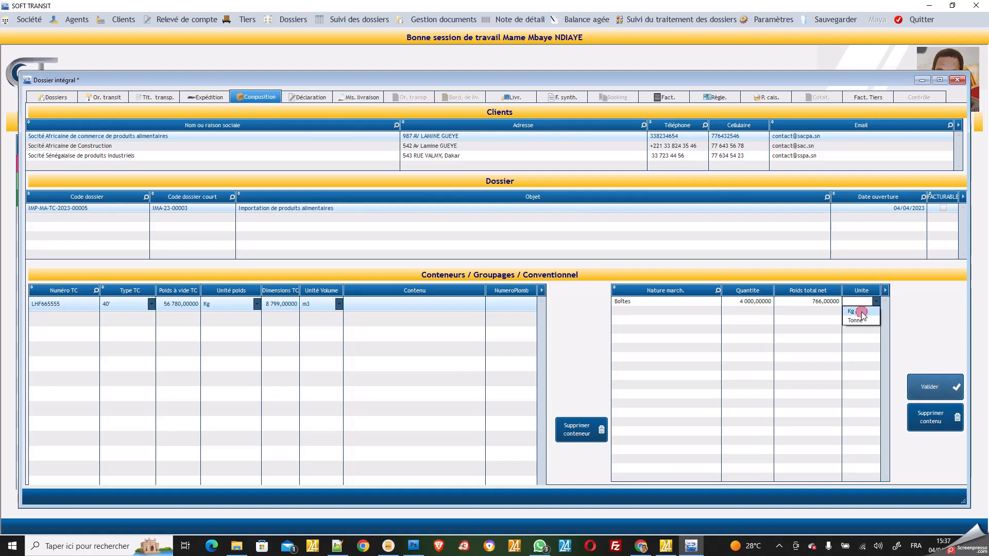
# Add a second goods line colis with quantity -787 and net weight 8766
pyautogui.click(644, 313)
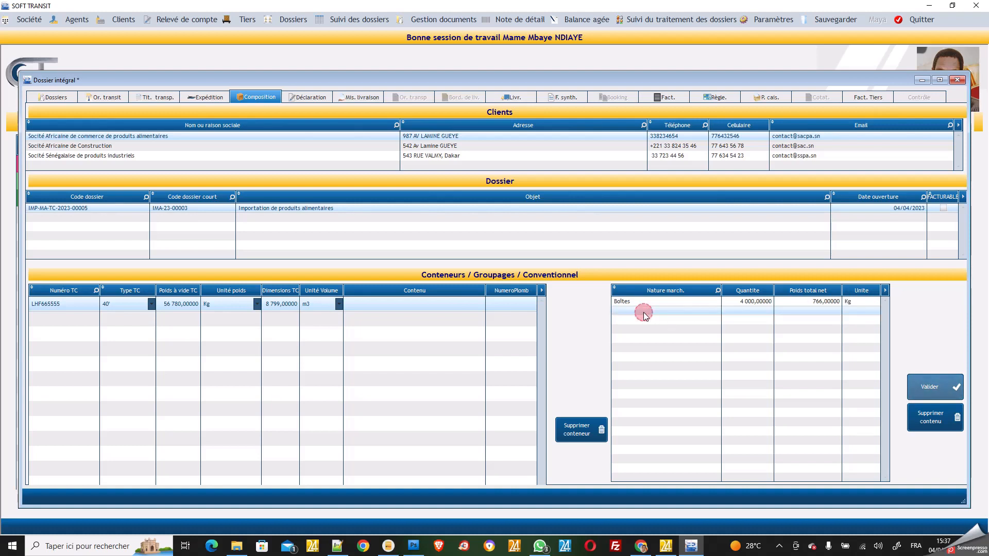
pyautogui.write('colis')
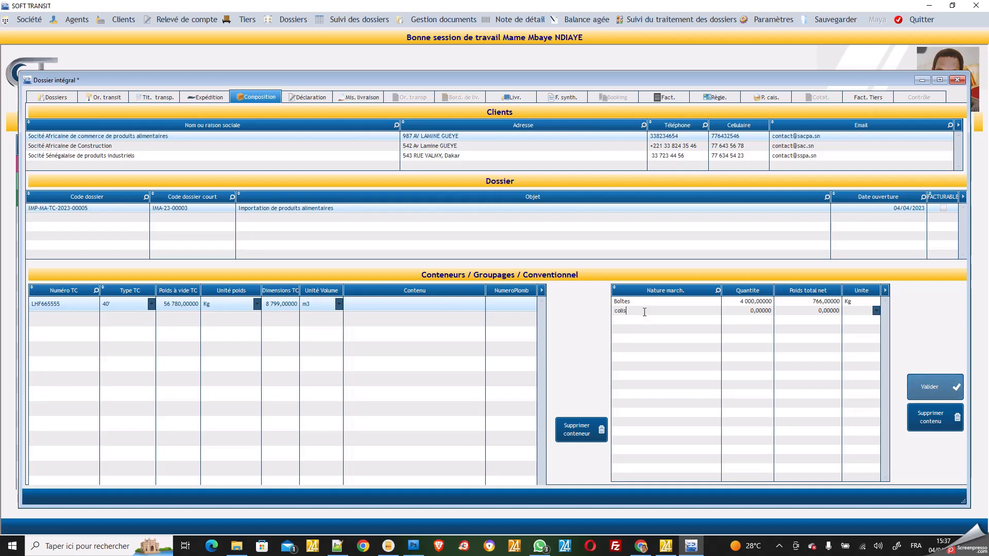
pyautogui.click(736, 313)
pyautogui.press('BackSpace')
pyautogui.write('-787')
pyautogui.click(804, 313)
pyautogui.write('8766')
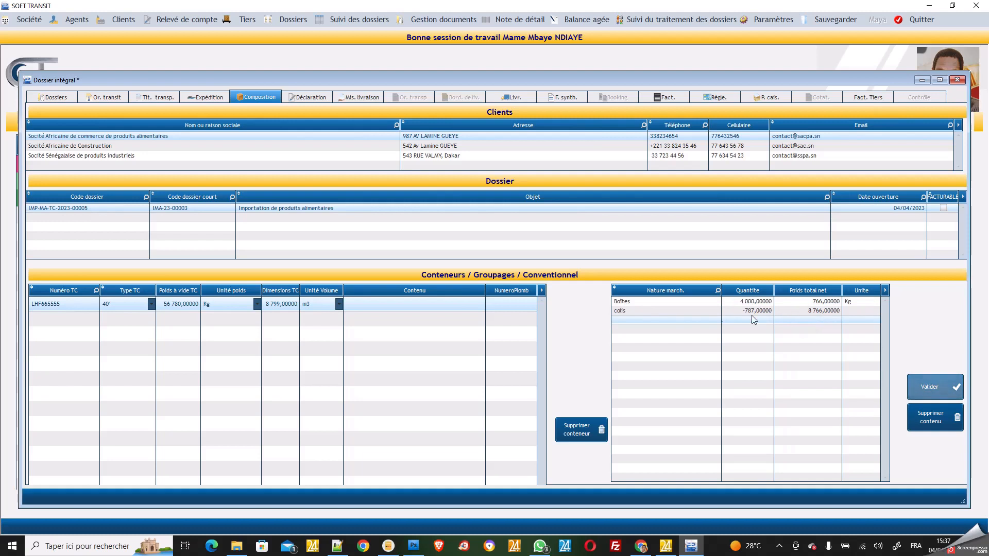
pyautogui.click(645, 313)
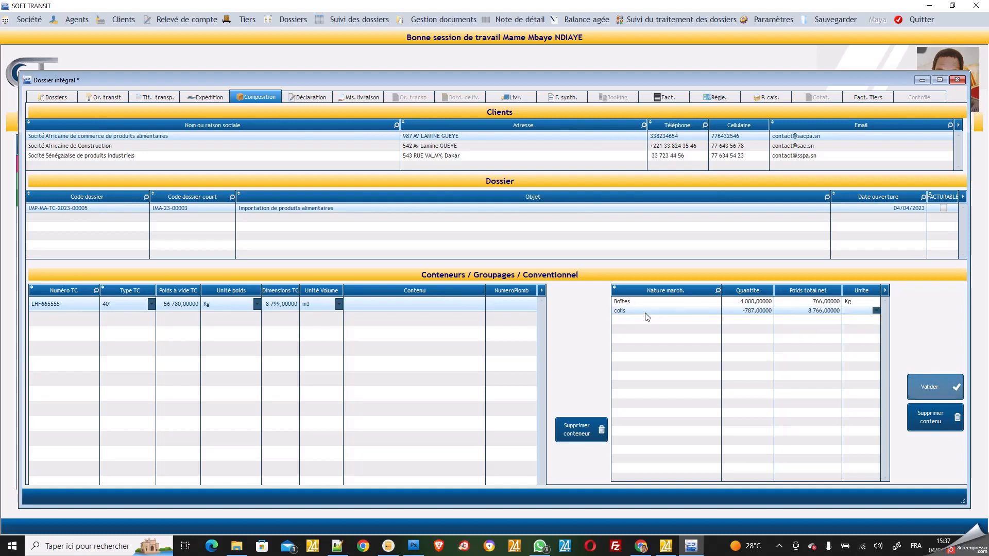
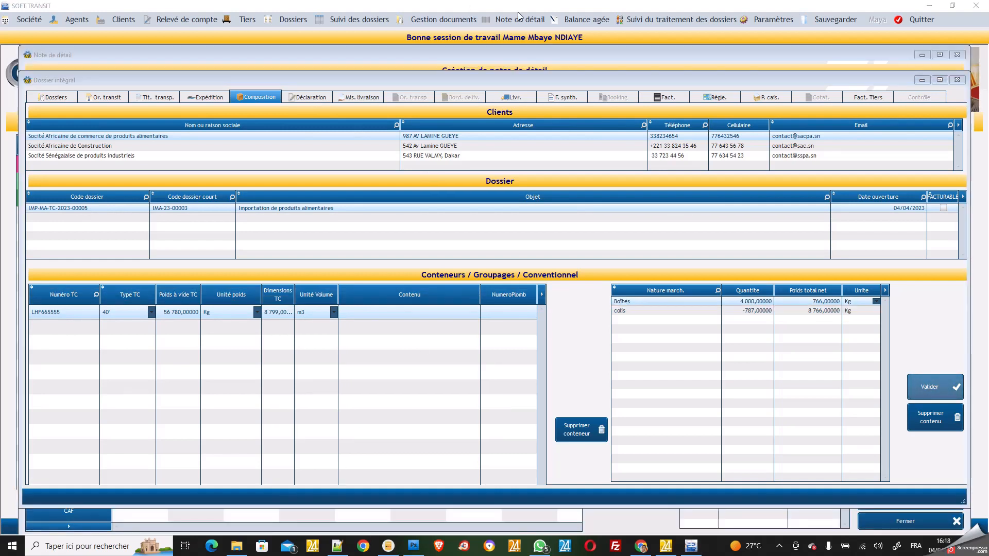
# Add a detail note row for the food-products import dossier with repertoire 3332 and provenance France
pyautogui.click(518, 23)
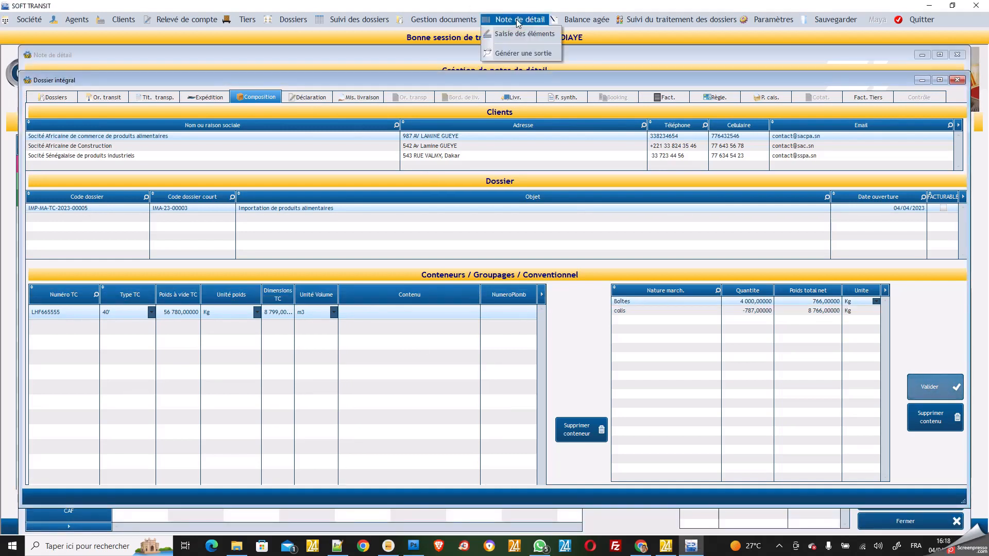
pyautogui.click(517, 34)
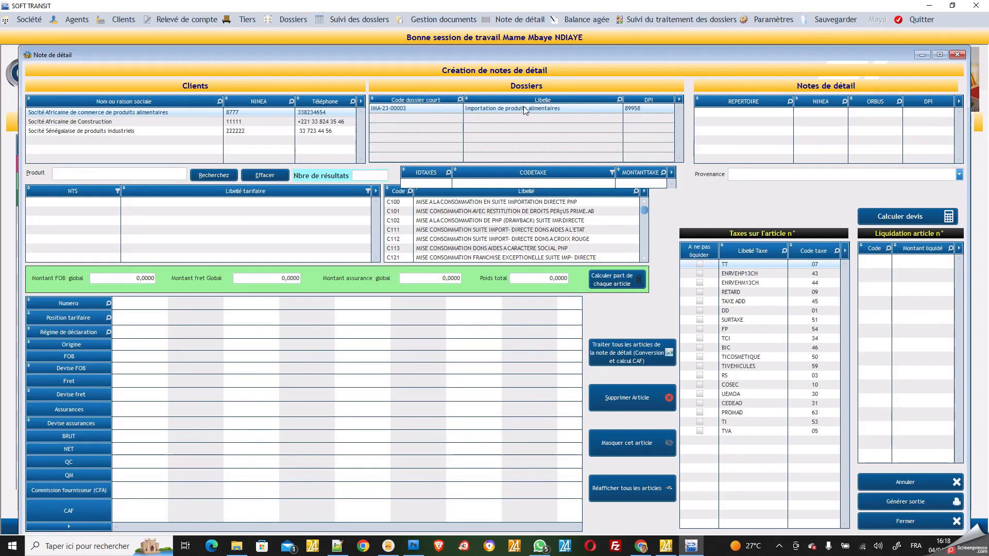
pyautogui.click(734, 119)
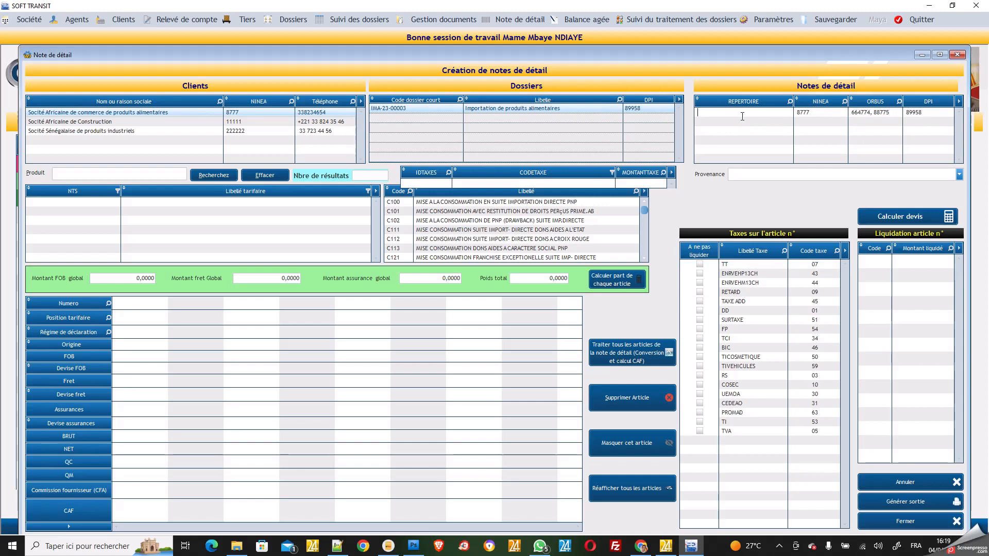
pyautogui.write('333242')
pyautogui.click(958, 175)
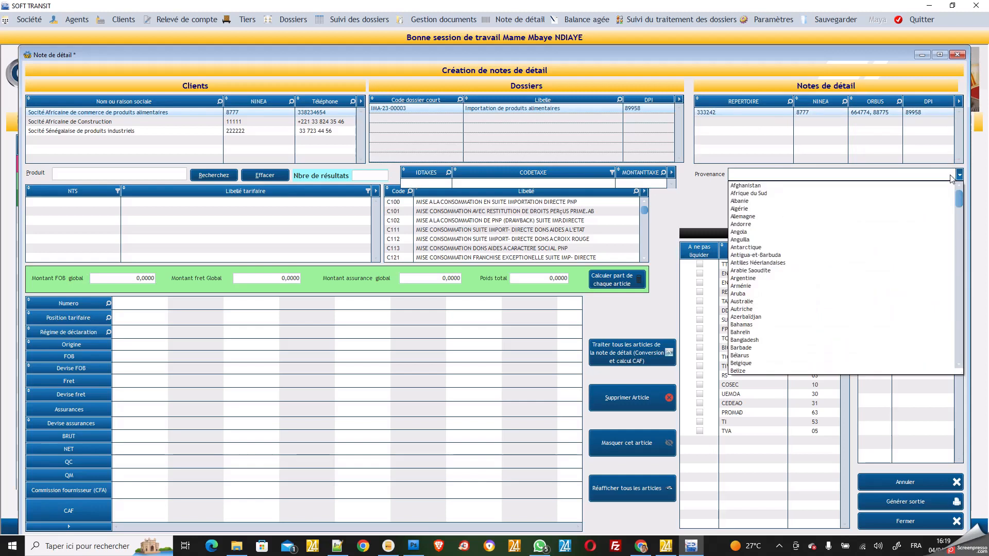
pyautogui.write('FR')
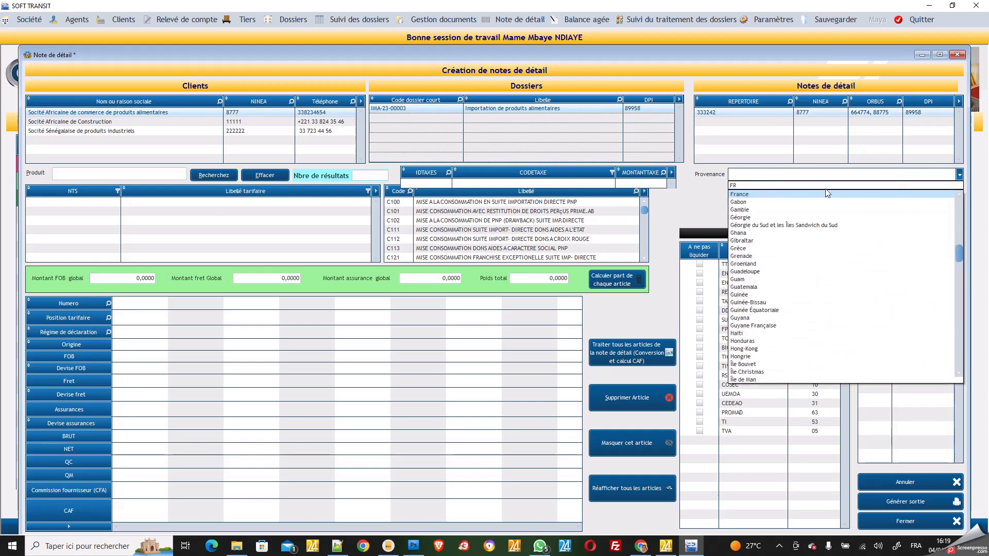
pyautogui.click(792, 194)
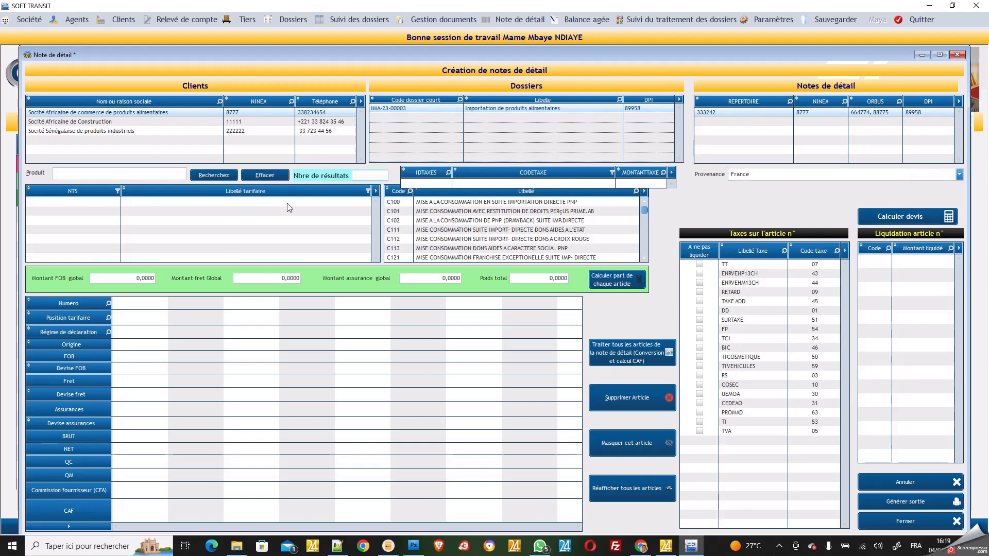
# Enter global freight 10 000 000, global insurance 4 000 000 and total weight 6 000 000
pyautogui.click(255, 280)
pyautogui.write('100')
pyautogui.press('BackSpace')
pyautogui.write('000')
pyautogui.click(416, 279)
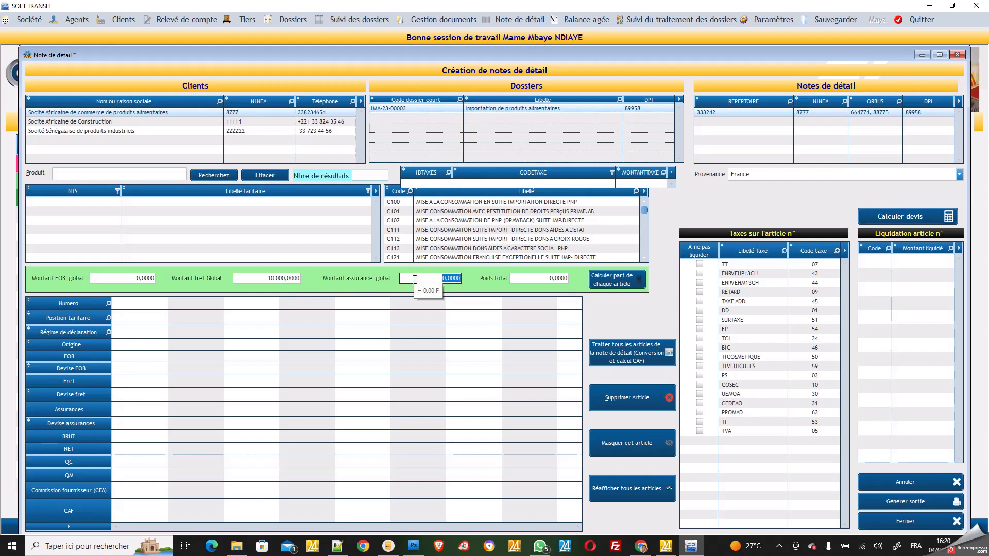
pyautogui.write('4000')
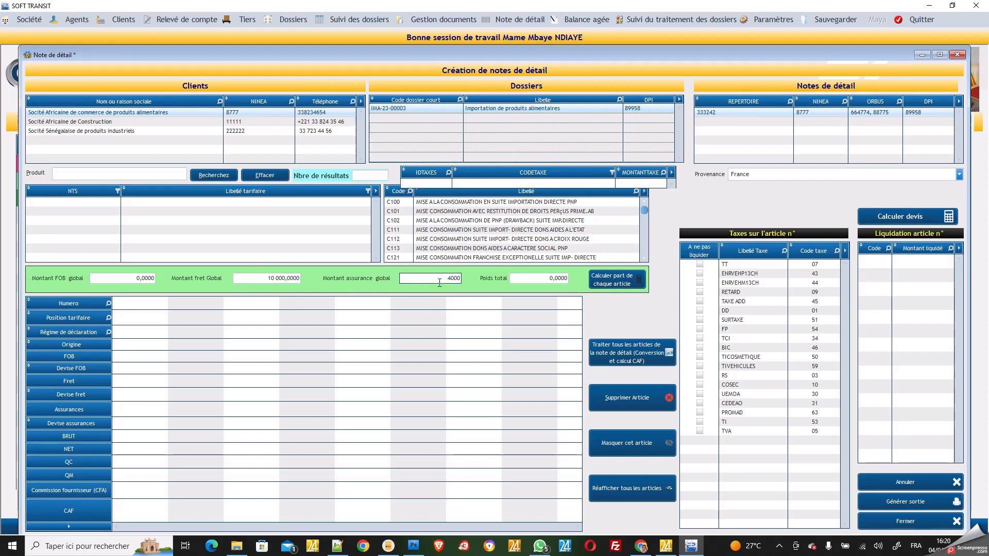
pyautogui.click(532, 278)
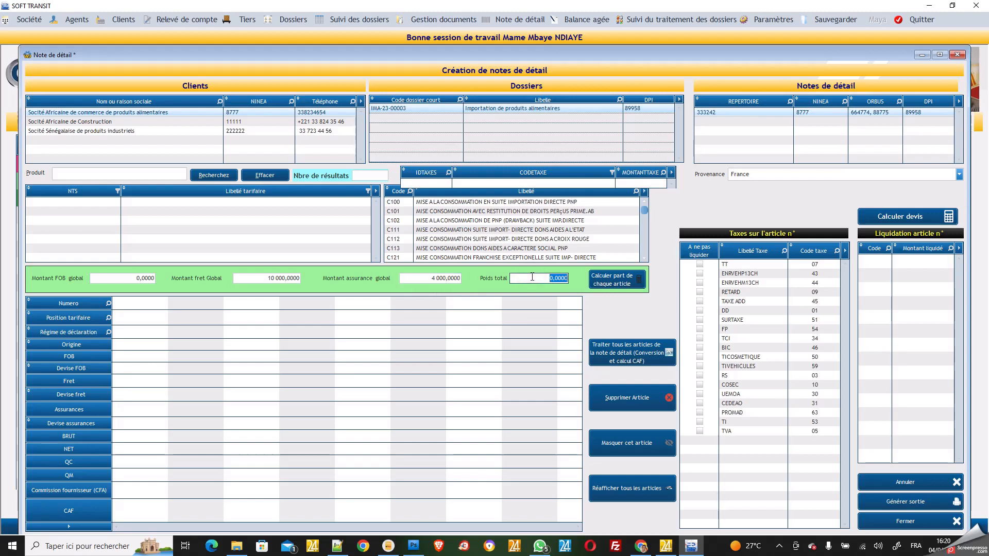
pyautogui.write('6')
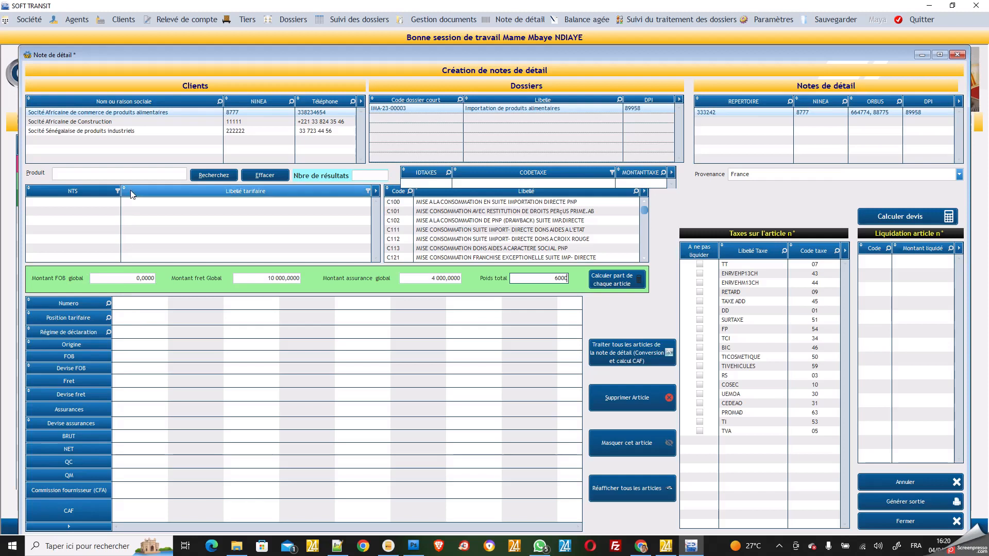
pyautogui.click(125, 175)
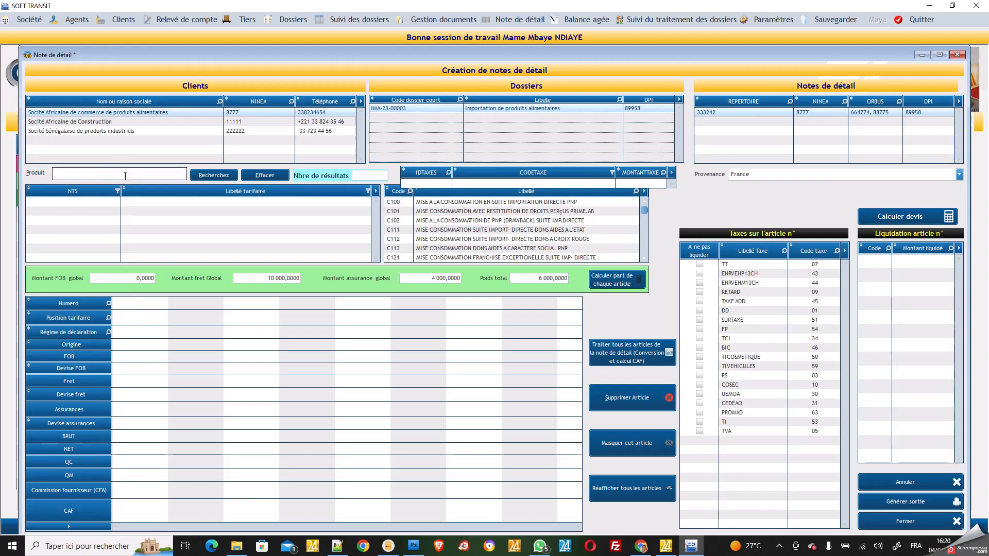
pyautogui.write('SUCRE')
pyautogui.click(220, 175)
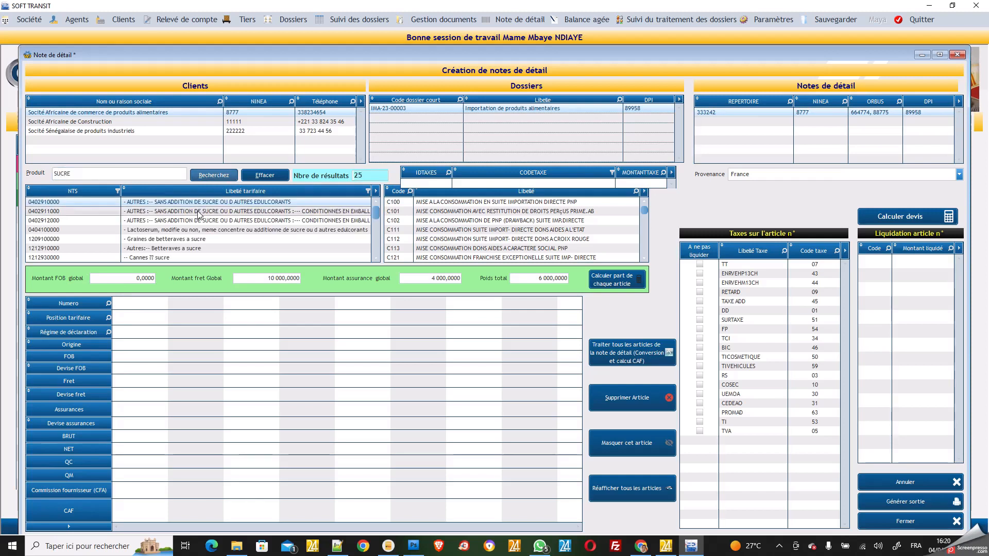
pyautogui.scroll(-3, 198, 214)
pyautogui.scroll(3, 199, 214)
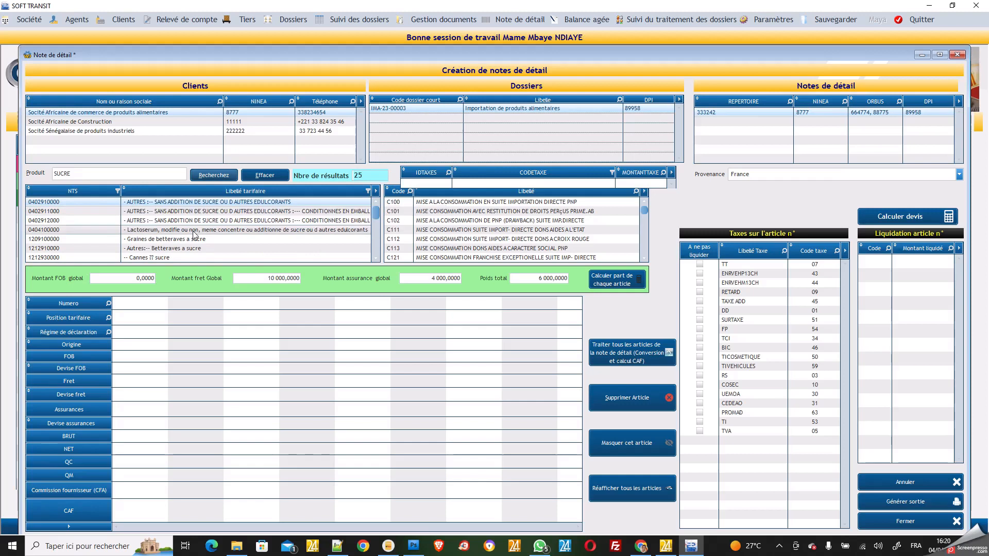
pyautogui.click(100, 173)
pyautogui.click(104, 174)
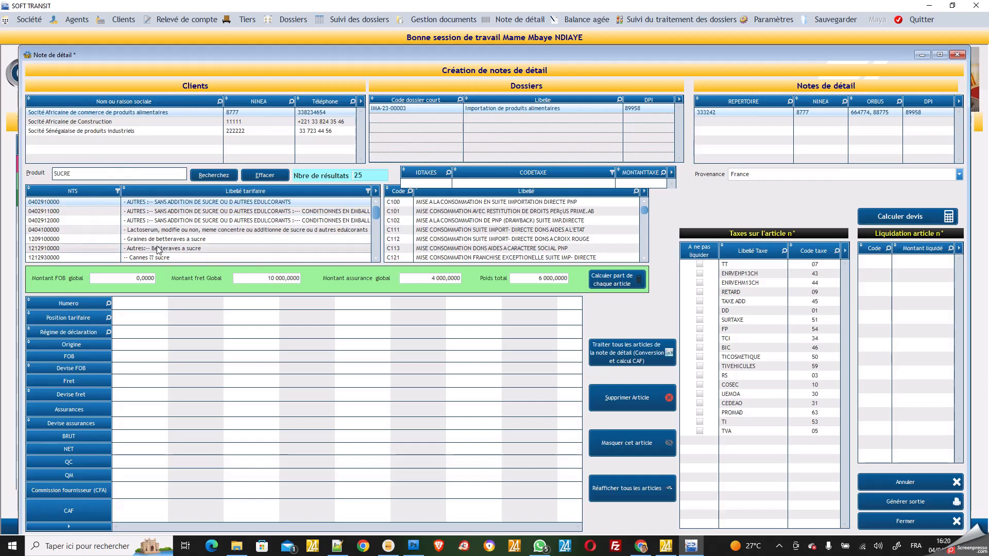
pyautogui.click(144, 212)
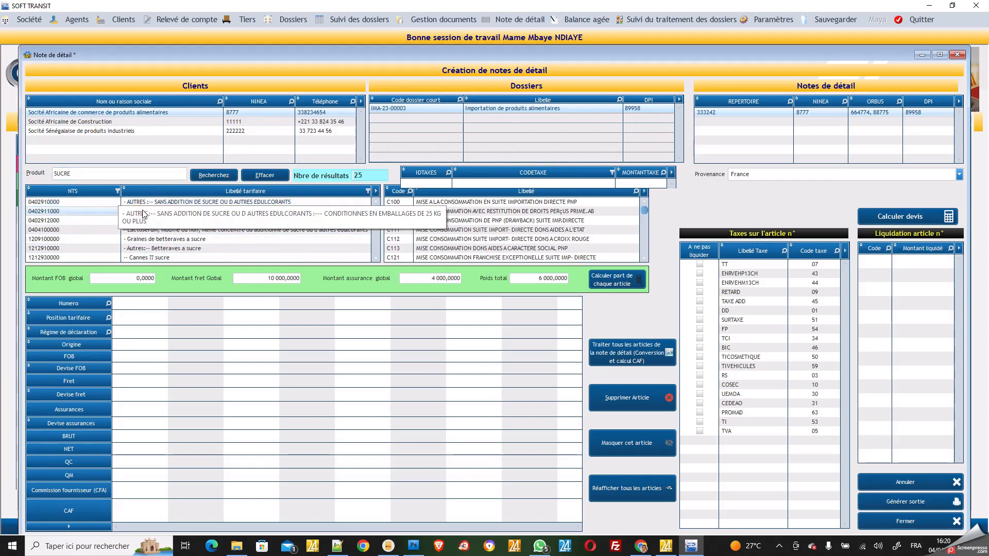
pyautogui.click(452, 203)
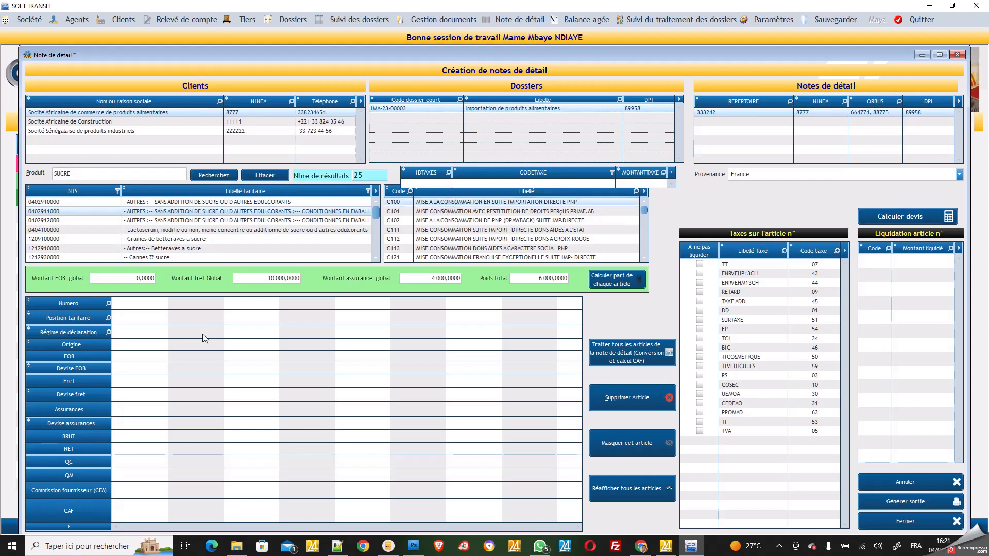
pyautogui.click(141, 351)
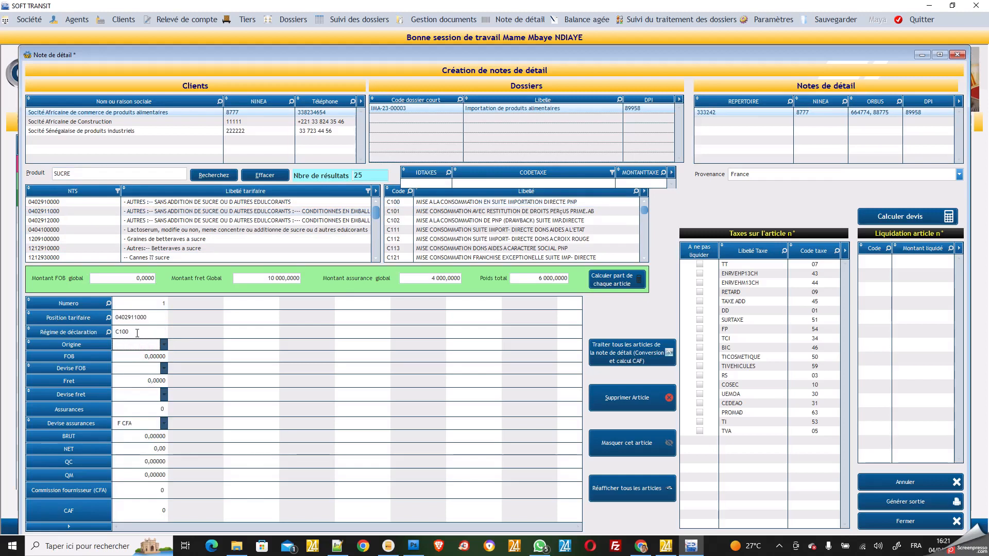
# Set the first article's origin country to Belgique
pyautogui.click(164, 346)
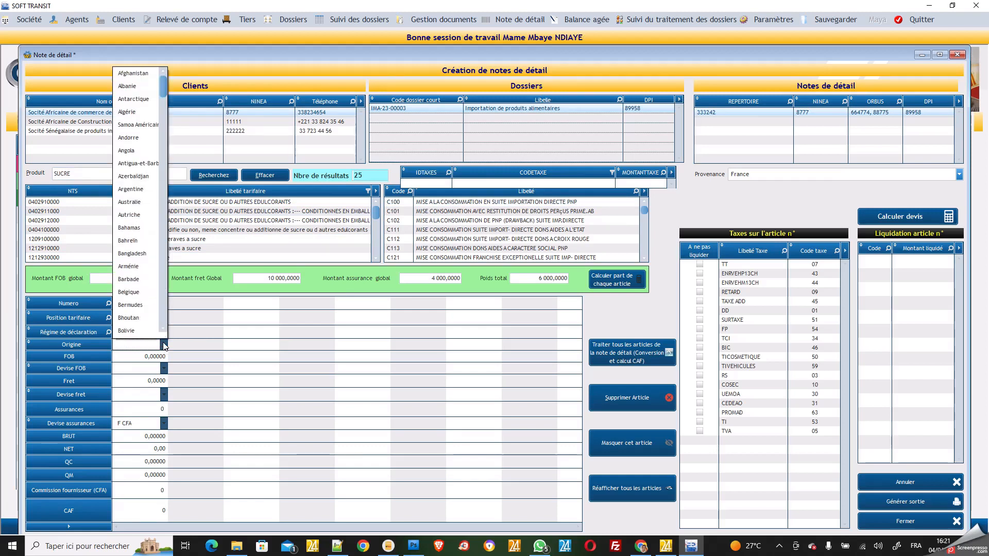
pyautogui.write('BE')
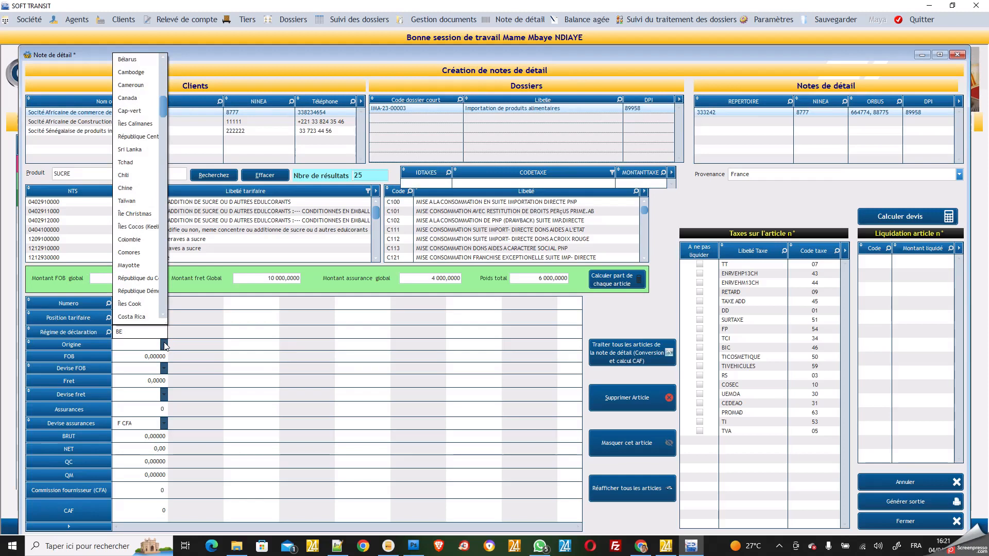
pyautogui.press('BackSpace')
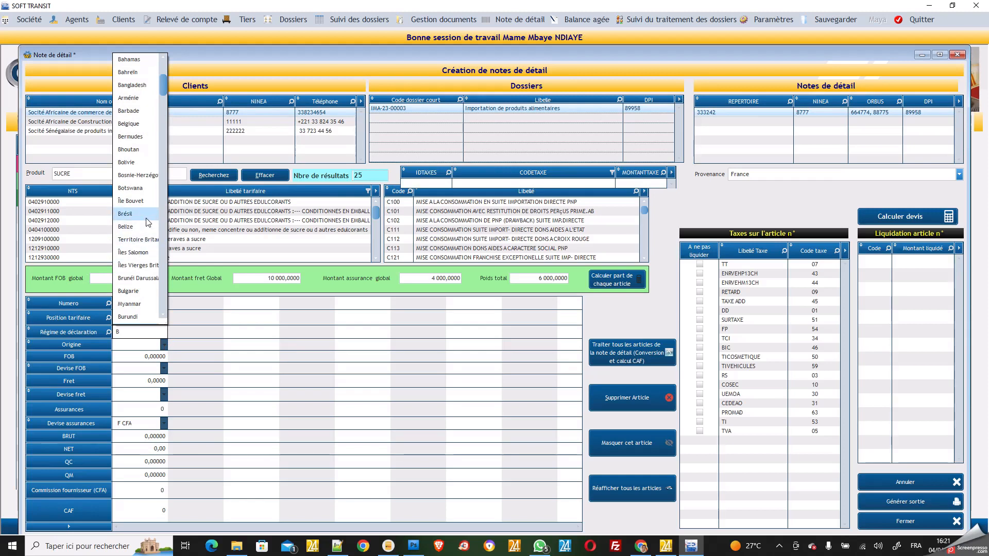
pyautogui.click(132, 124)
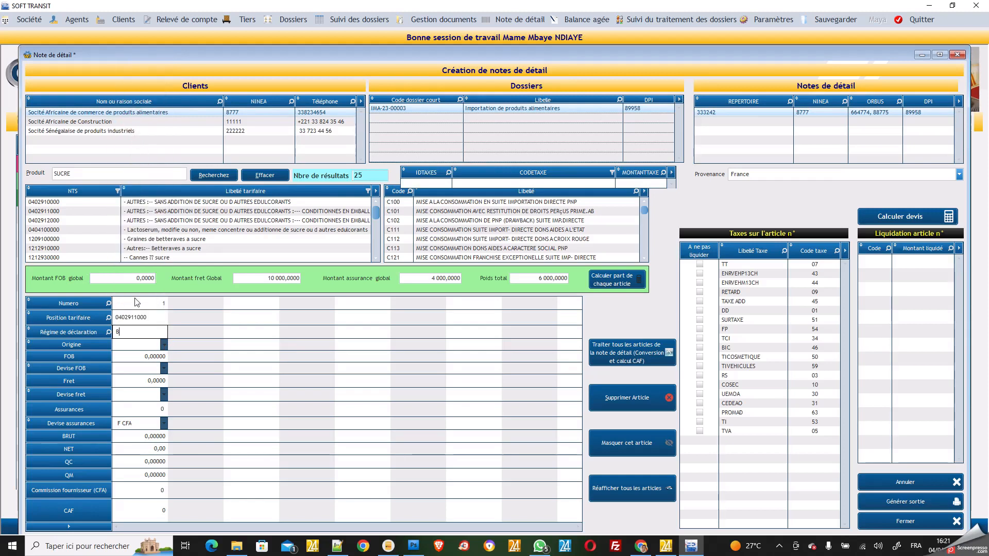
# Give article 1 FOB 1 000 000 with Euro FOB and freight currencies, and start a second article
pyautogui.click(139, 359)
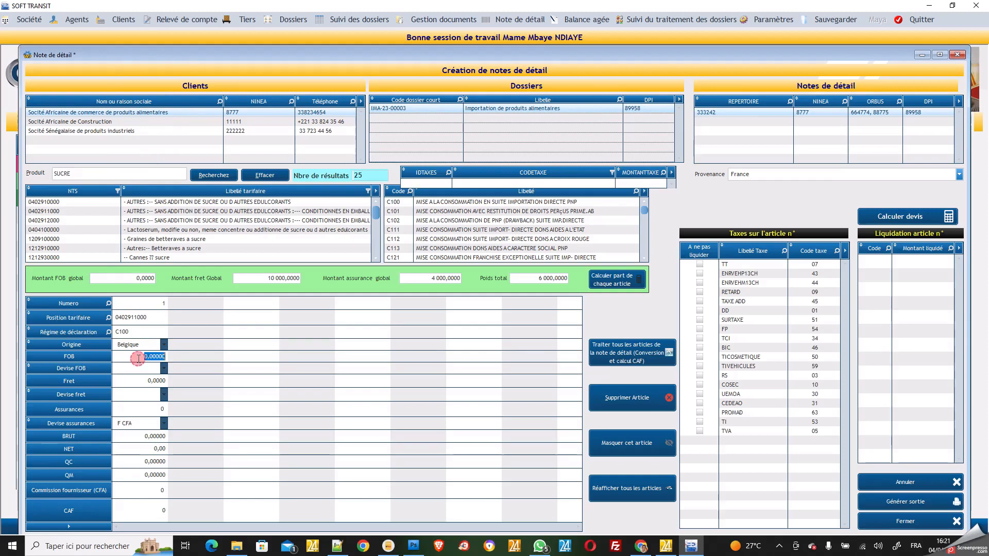
pyautogui.write('1')
pyautogui.click(138, 368)
pyautogui.click(134, 396)
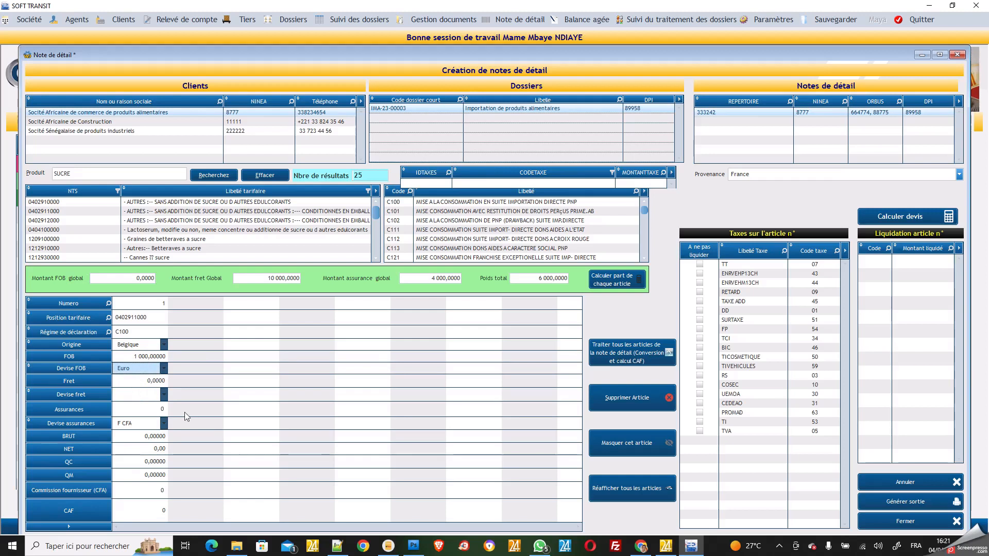
pyautogui.click(164, 395)
pyautogui.click(148, 427)
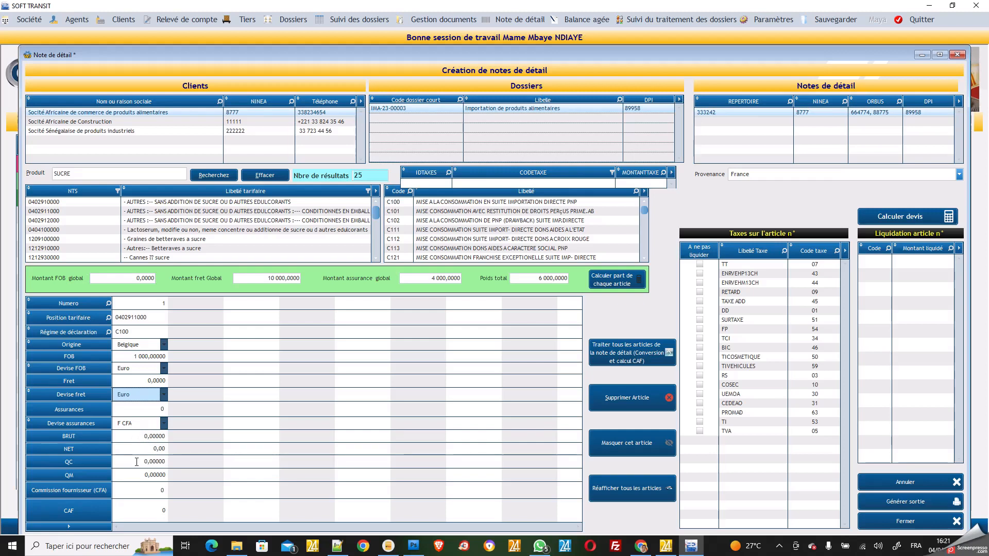
pyautogui.click(191, 319)
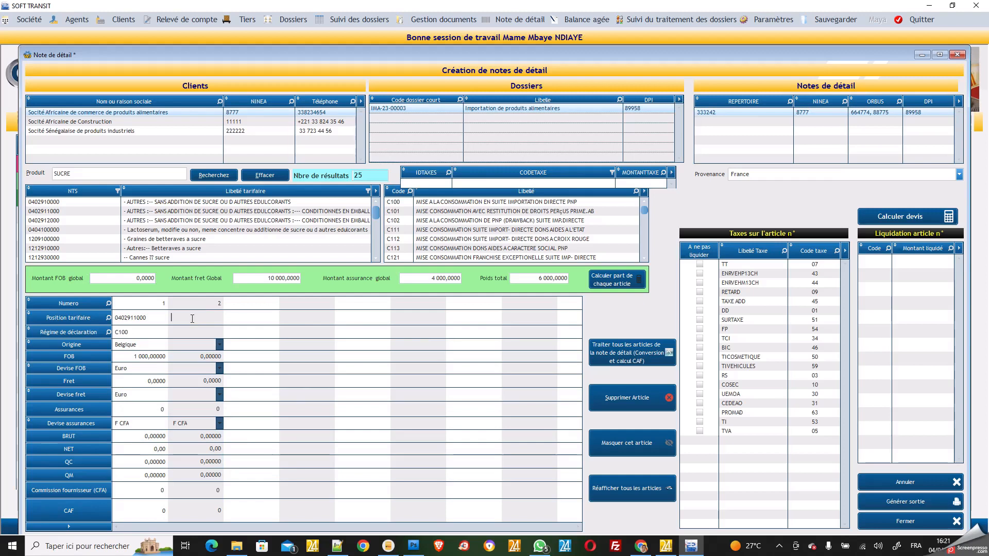
pyautogui.write('15')
pyautogui.write('900')
pyautogui.write('0')
pyautogui.write('C')
pyautogui.write('1')
pyautogui.click(196, 350)
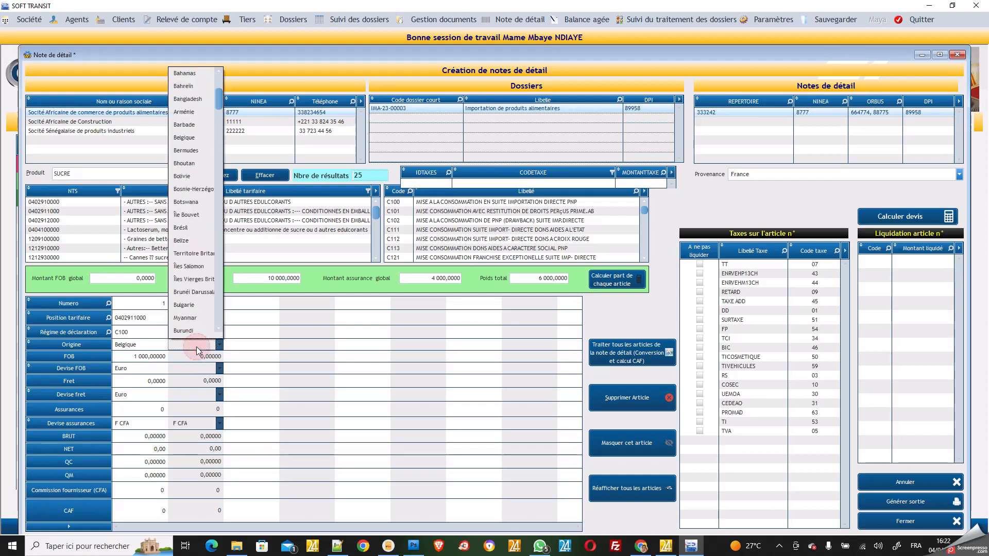
pyautogui.click(187, 176)
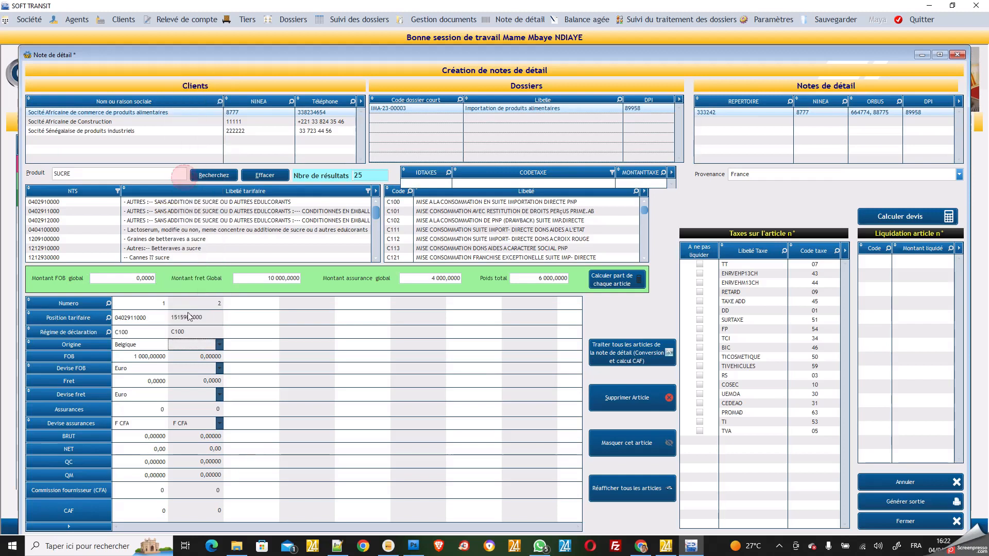
# Set article 2's FOB to 500 000 with Euro FOB and freight currencies, then apportion freight, insurance and weight
pyautogui.click(196, 360)
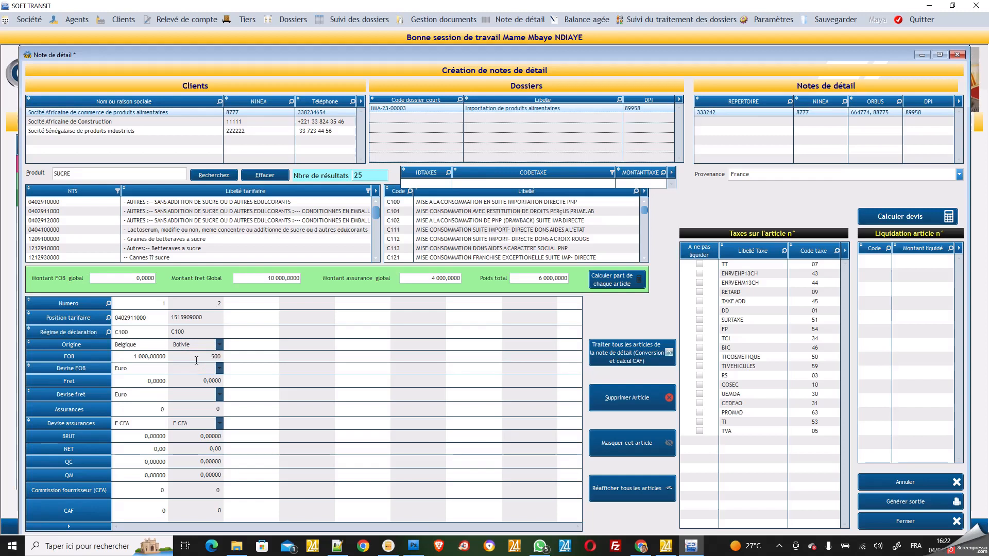
pyautogui.click(196, 372)
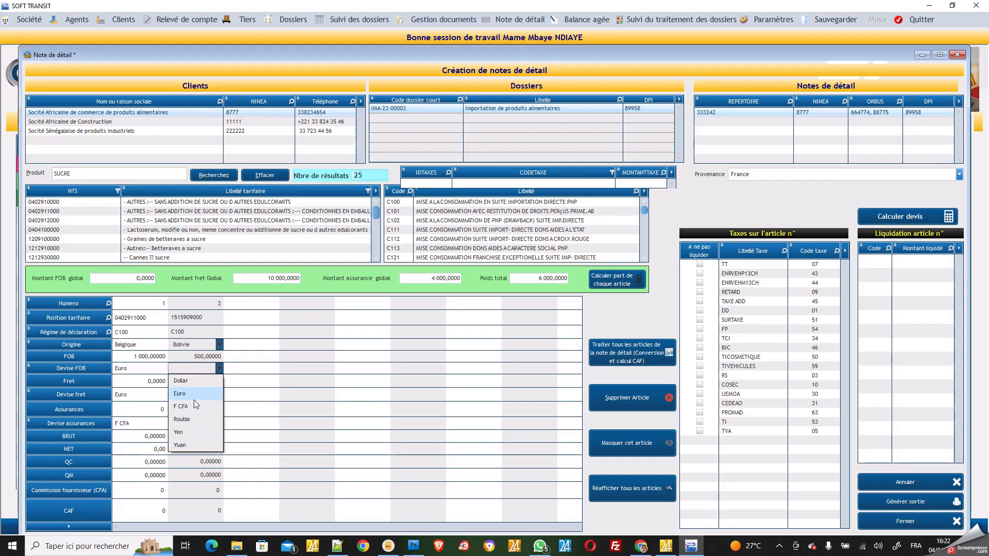
pyautogui.click(195, 394)
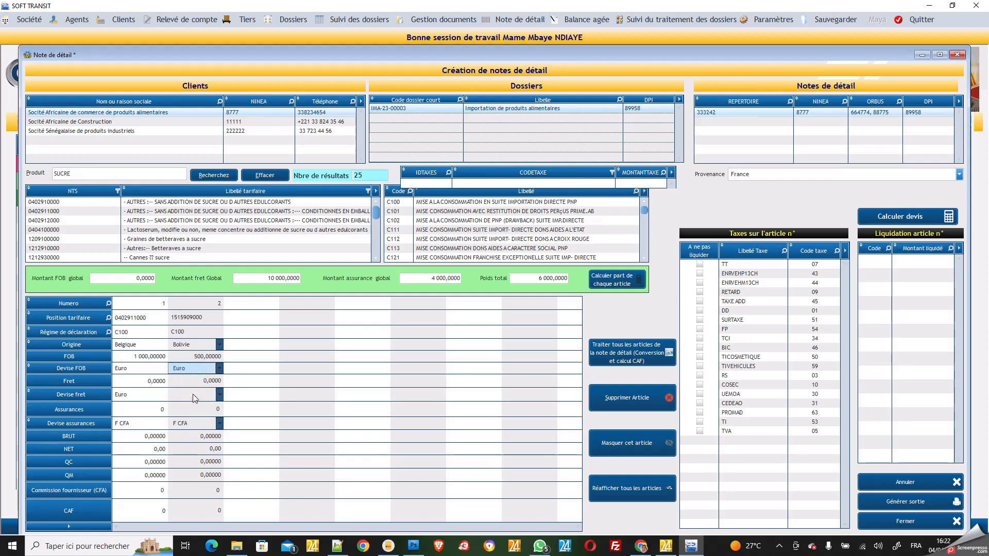
pyautogui.click(194, 396)
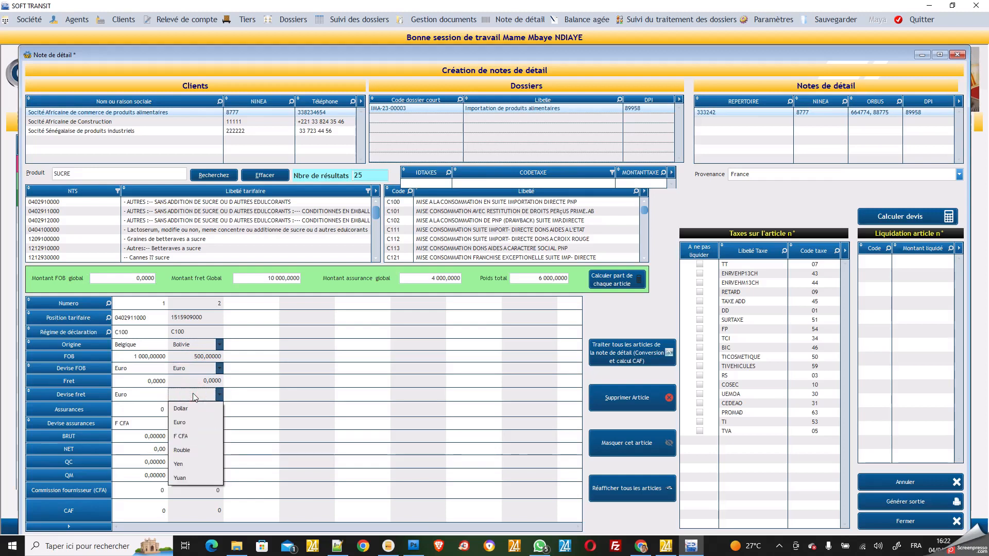
pyautogui.click(187, 423)
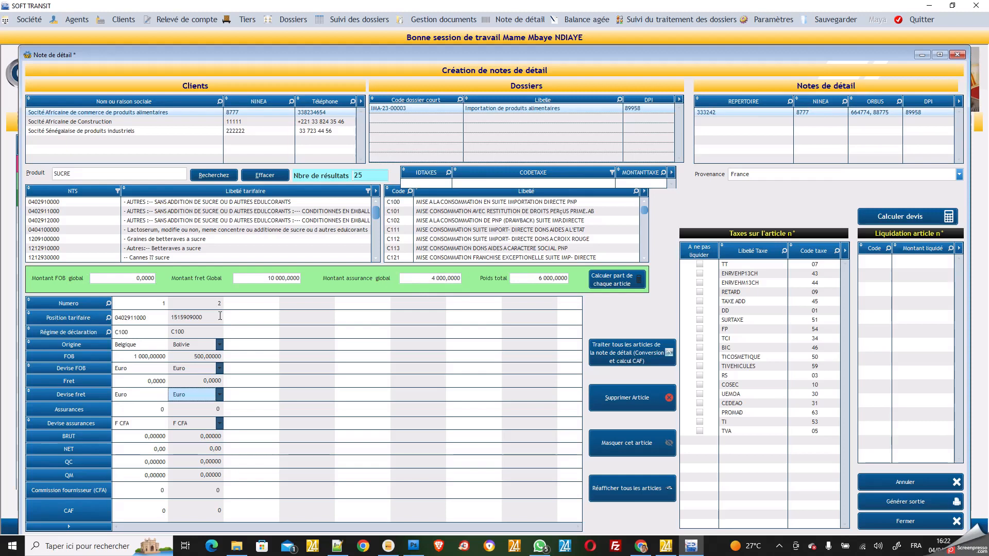
pyautogui.click(622, 278)
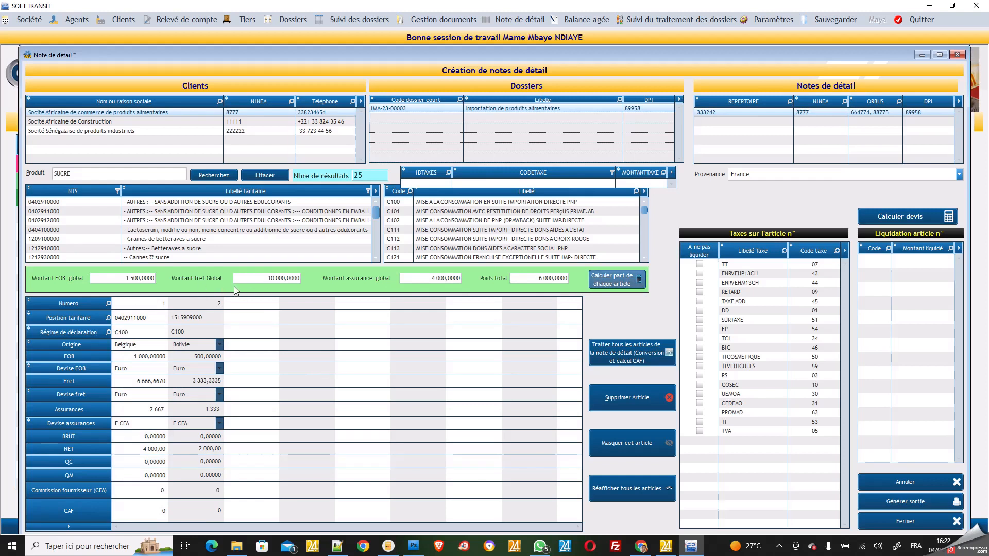
pyautogui.click(257, 333)
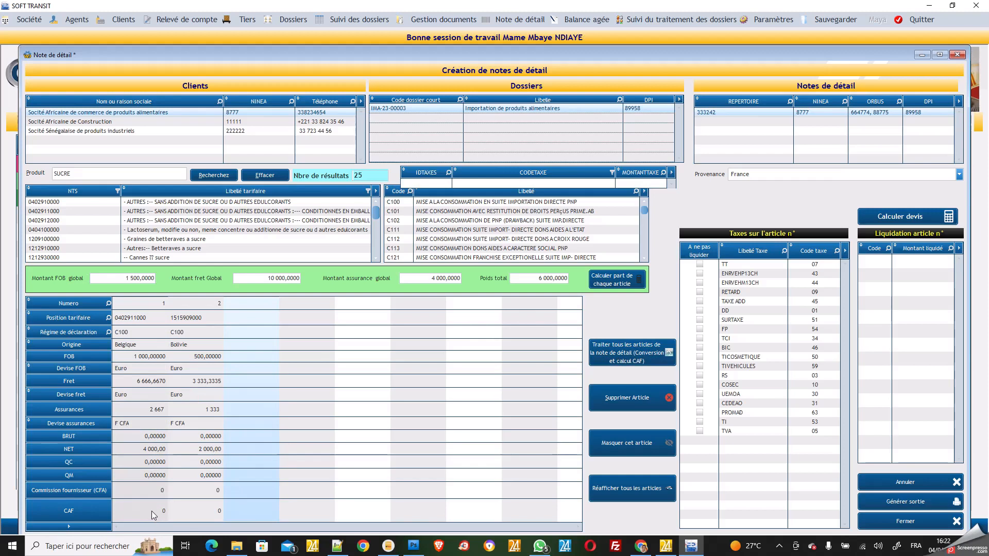
# Process all articles for CAF values, excluding ENRVEHP13CH on article 2 and BIC on article 1 from liquidation
pyautogui.click(651, 360)
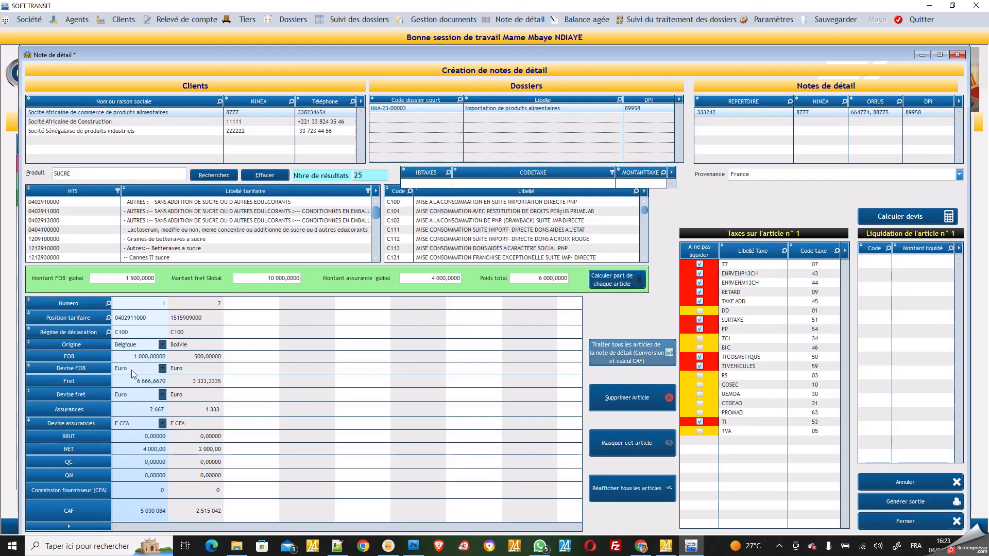
pyautogui.click(209, 318)
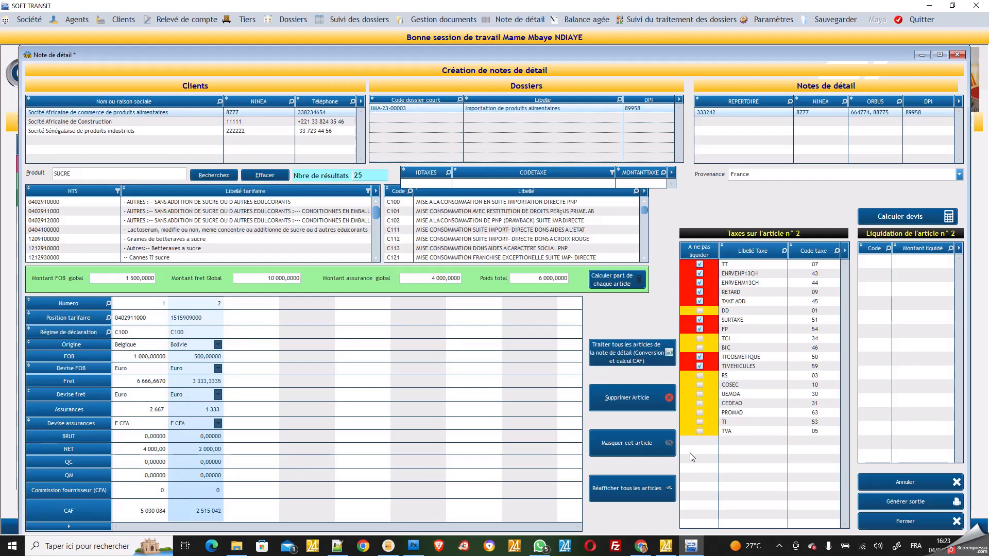
pyautogui.click(700, 273)
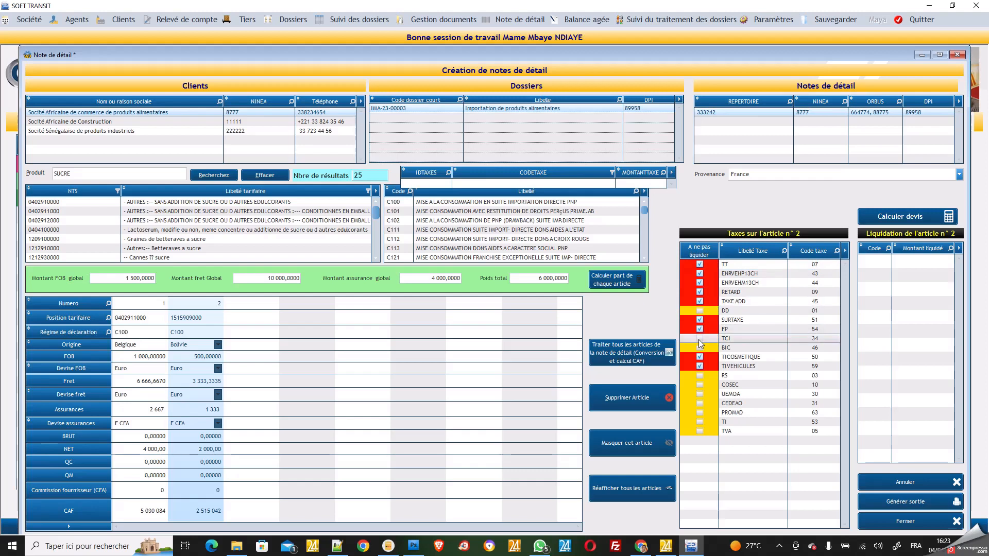
pyautogui.click(139, 308)
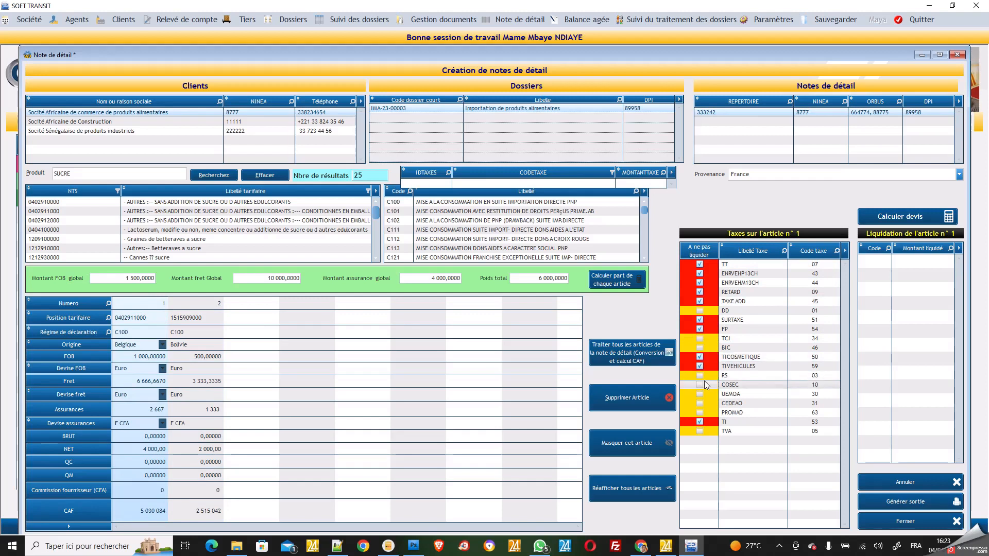
pyautogui.click(700, 349)
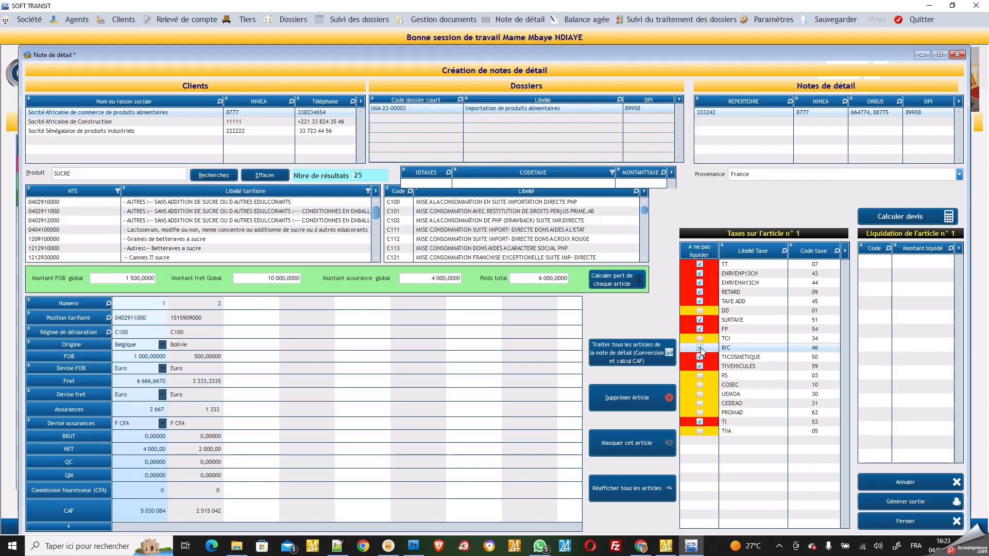
# Calculate article 1's tax liquidation, keeping BIC excluded
pyautogui.click(905, 216)
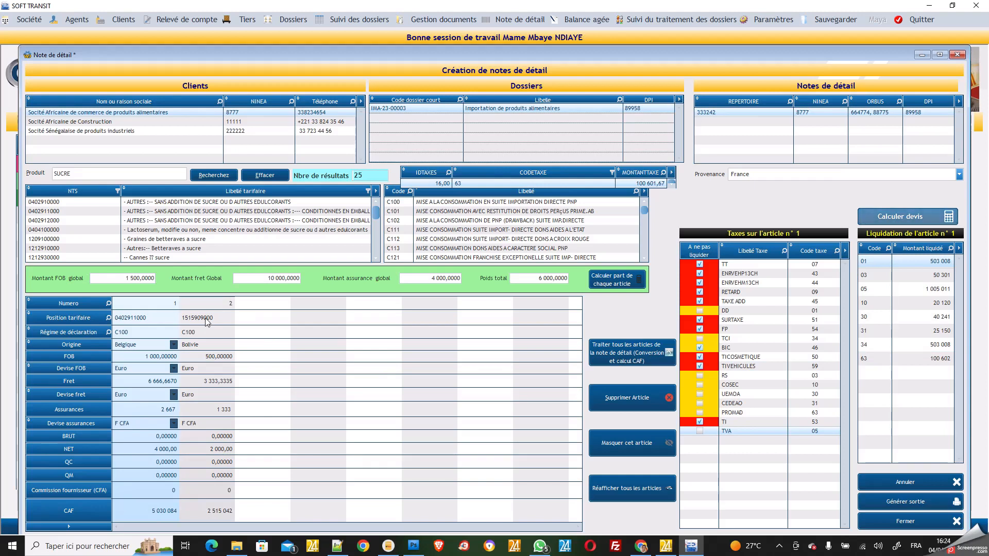
pyautogui.click(700, 347)
pyautogui.click(700, 342)
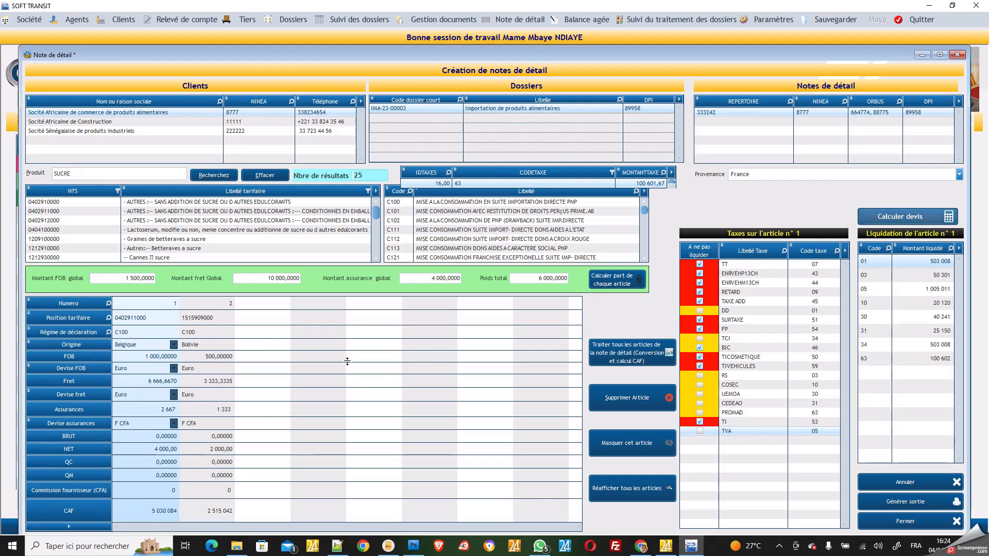
# Exclude BIC on article 2, calculate its liquidation and generate the detail note sheet
pyautogui.click(216, 336)
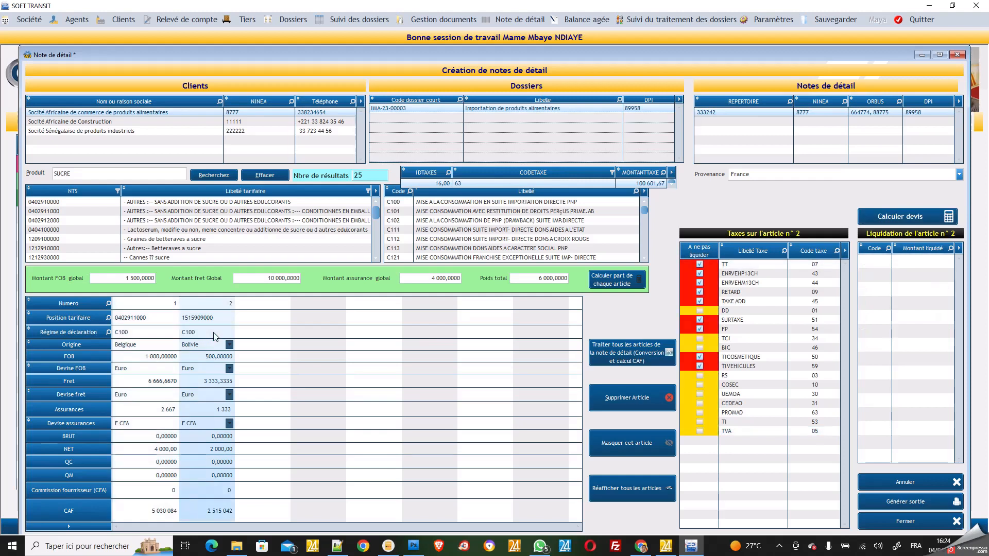
pyautogui.click(701, 349)
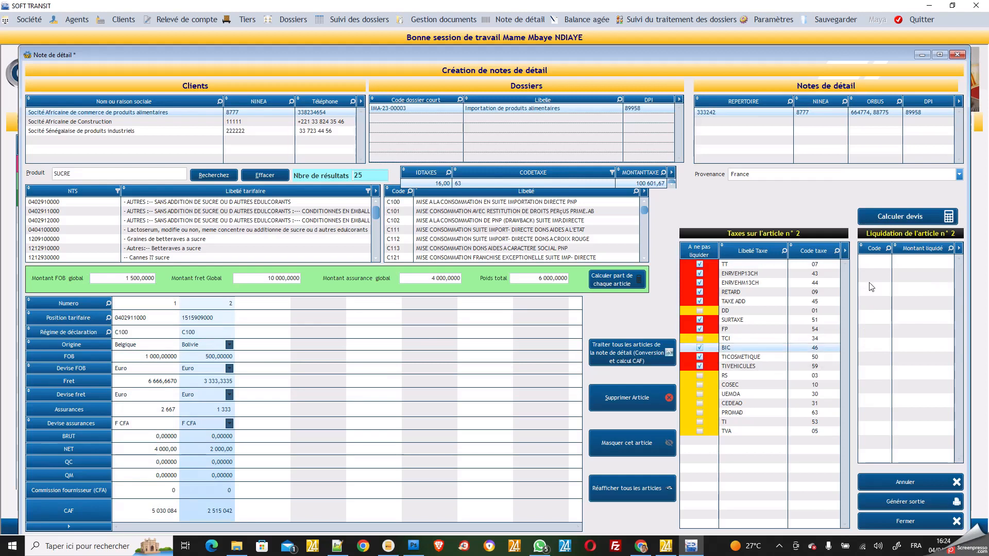
pyautogui.click(909, 217)
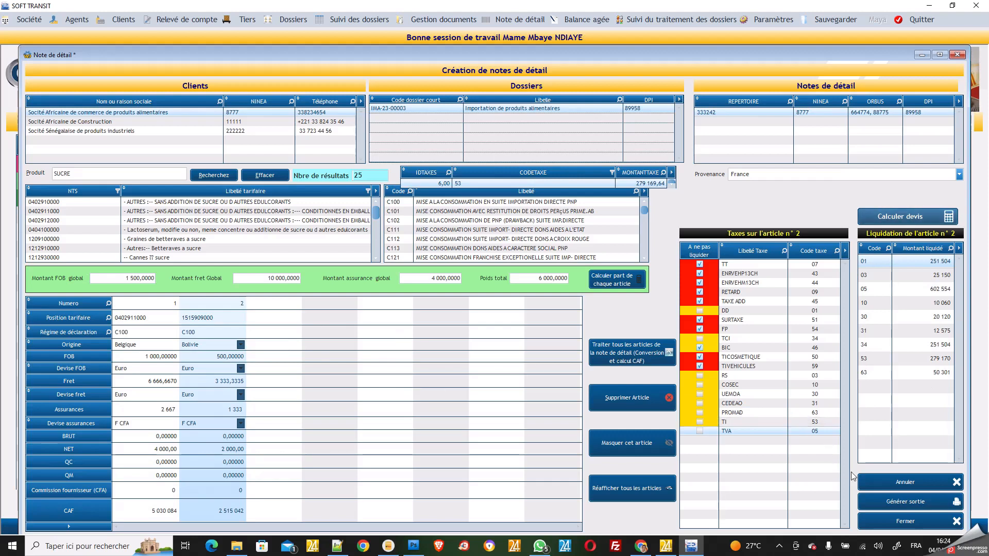
pyautogui.click(911, 506)
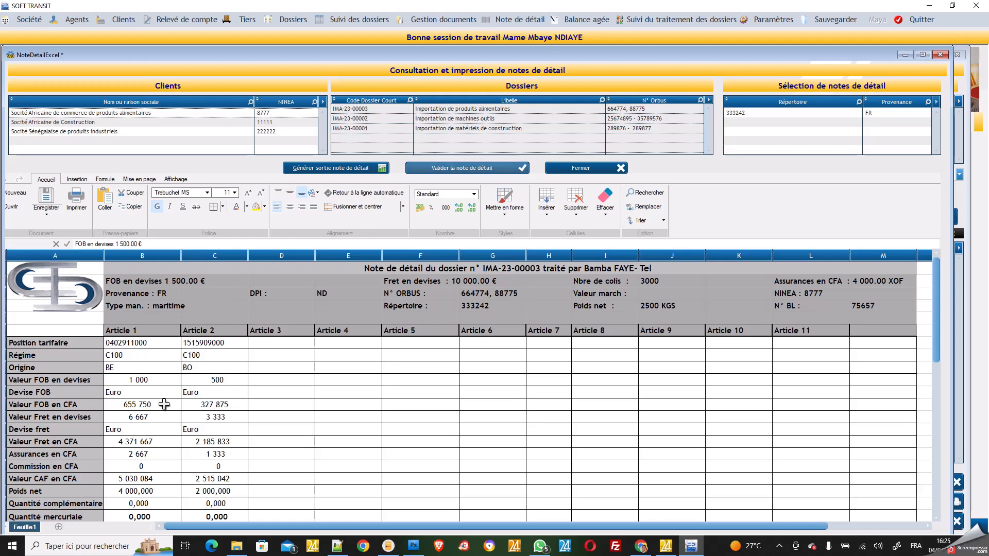
# Scroll the detail note sheet to check liquidation totals 2 247 441, 1 502 939 and cumulative 3 750 379
pyautogui.scroll(-1, 164, 405)
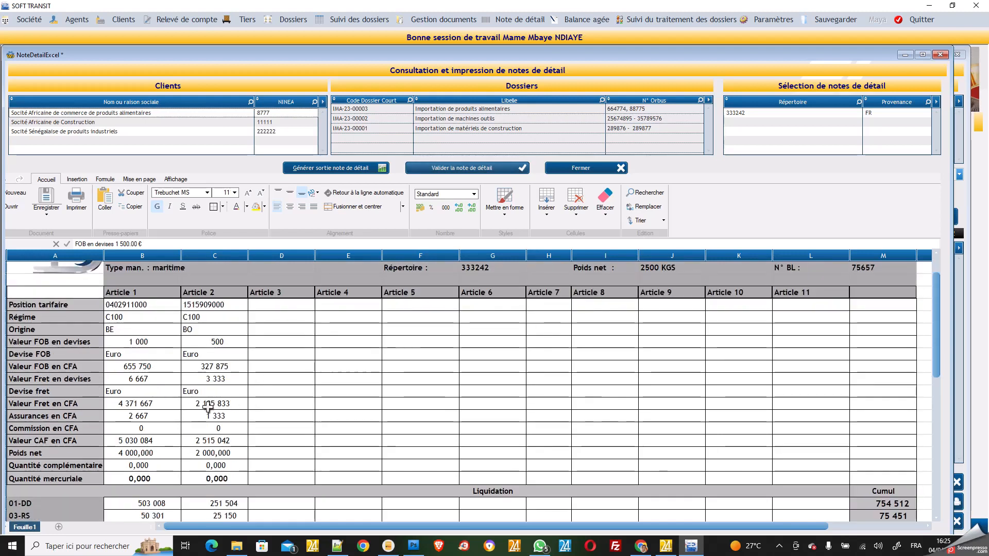
pyautogui.scroll(-3, 208, 407)
pyautogui.scroll(-2, 208, 407)
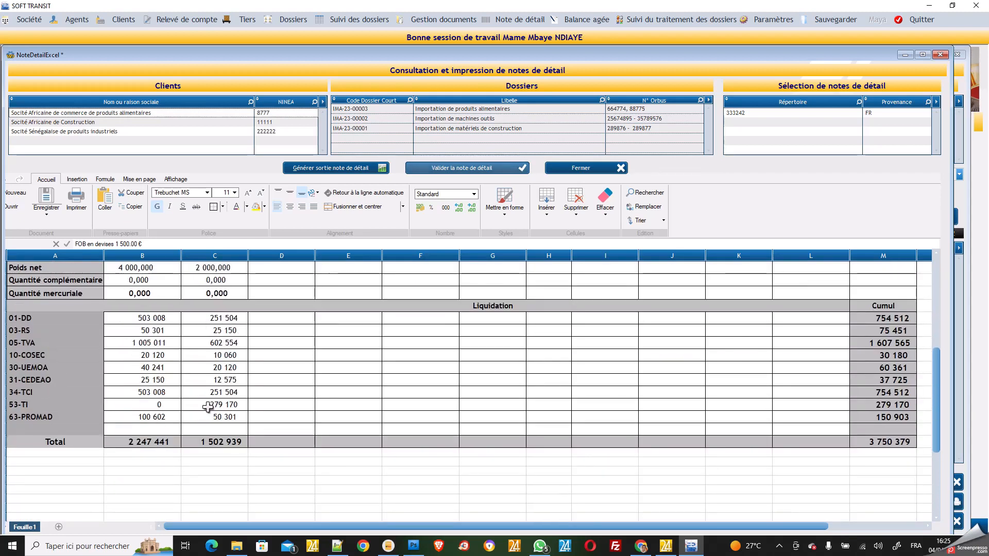
pyautogui.scroll(4, 207, 407)
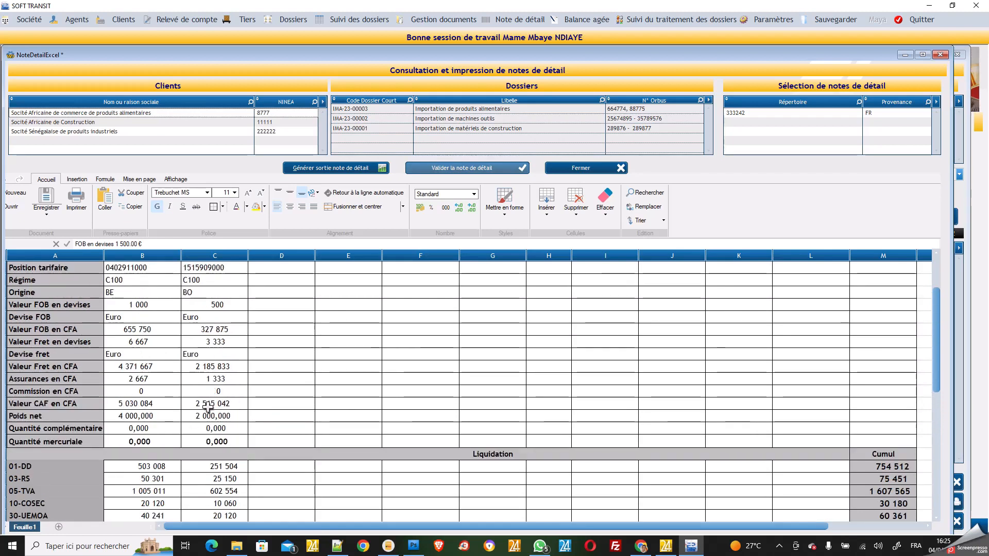
pyautogui.scroll(-6, 207, 408)
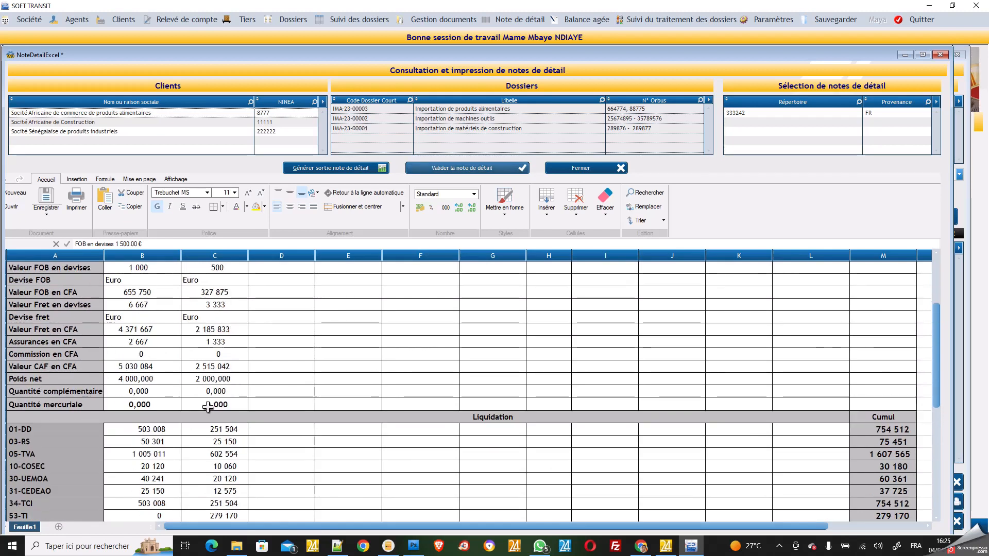
pyautogui.scroll(2, 207, 407)
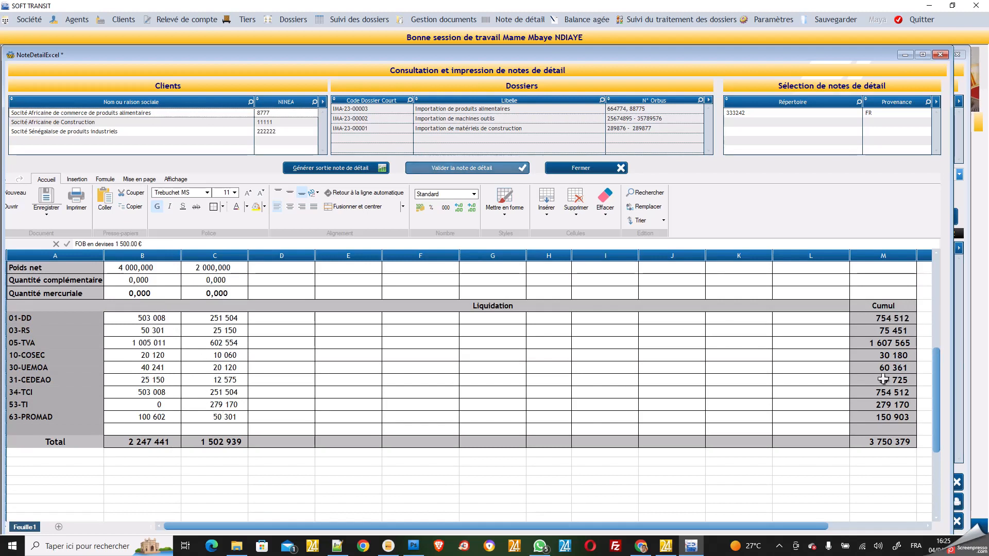
pyautogui.scroll(3, 524, 306)
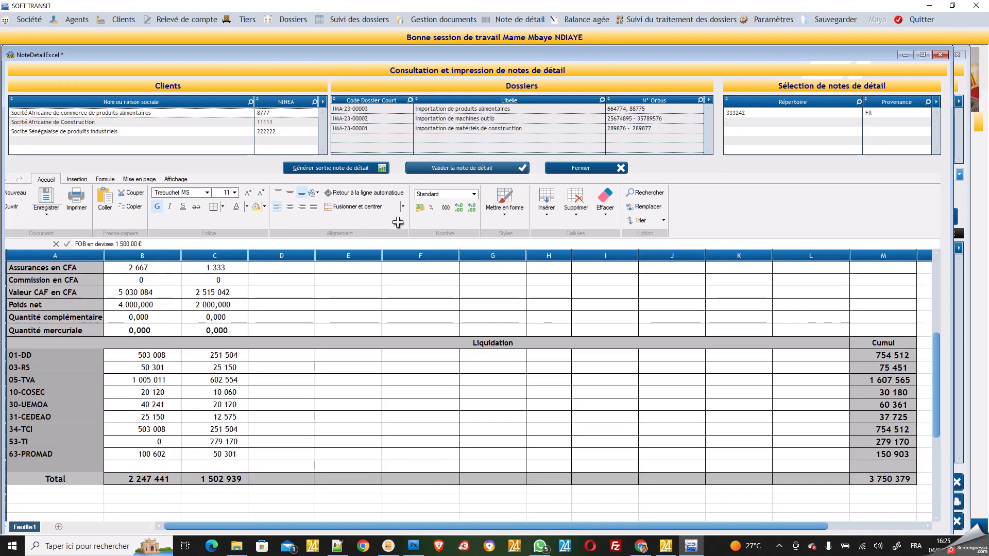
# Save the detail note as XLSX file 'ND 04042923 SACPA' in the Documents folder
pyautogui.click(46, 198)
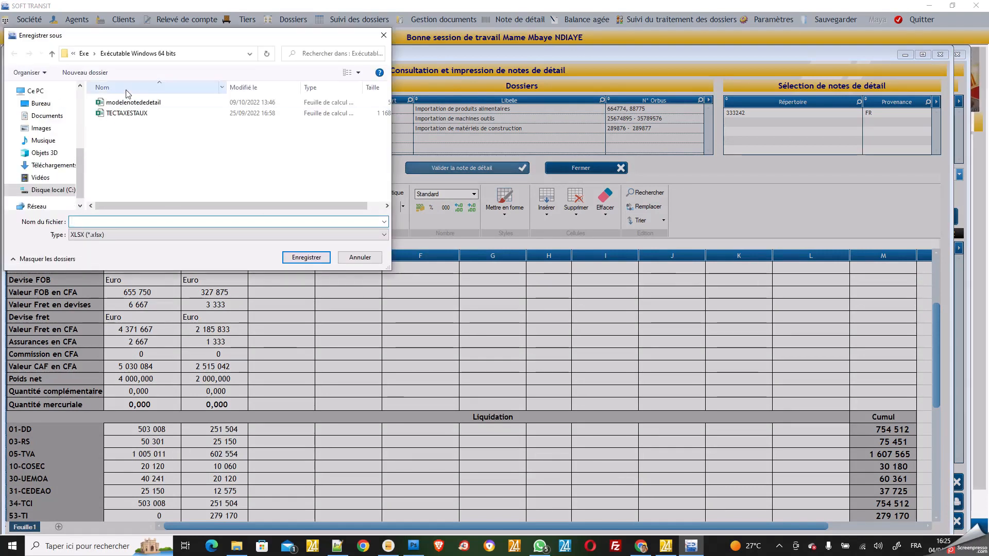
pyautogui.click(49, 117)
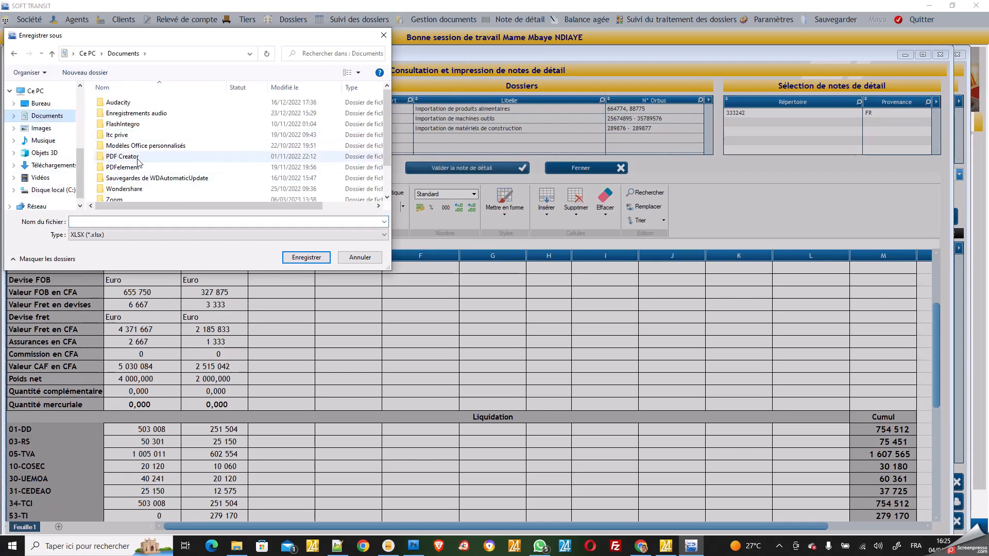
pyautogui.click(222, 223)
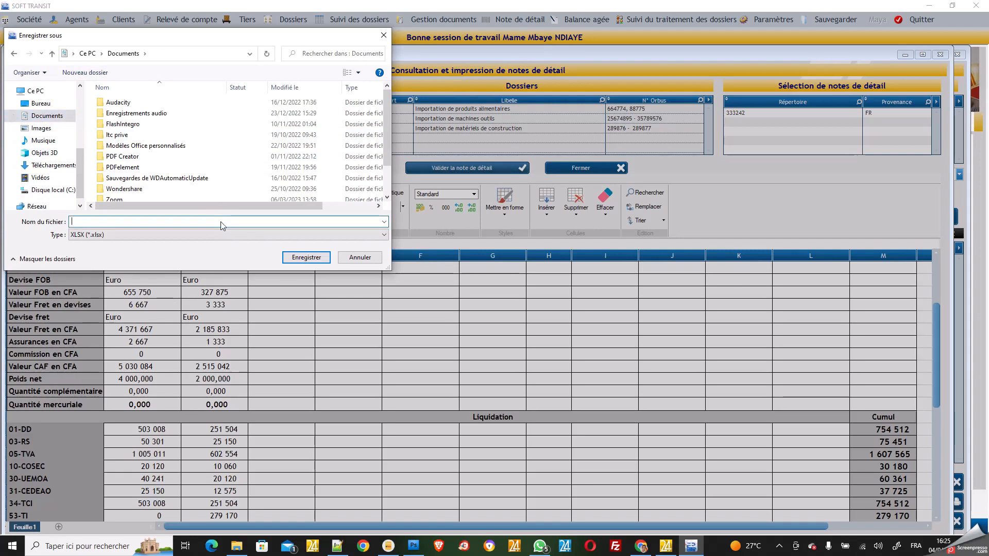
pyautogui.write('ND')
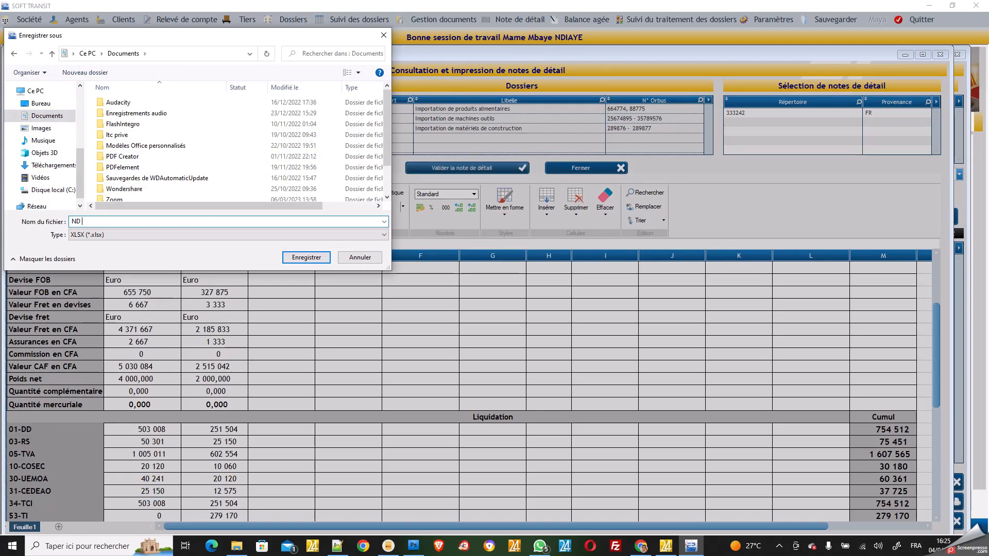
pyautogui.write('04042923 SACPA')
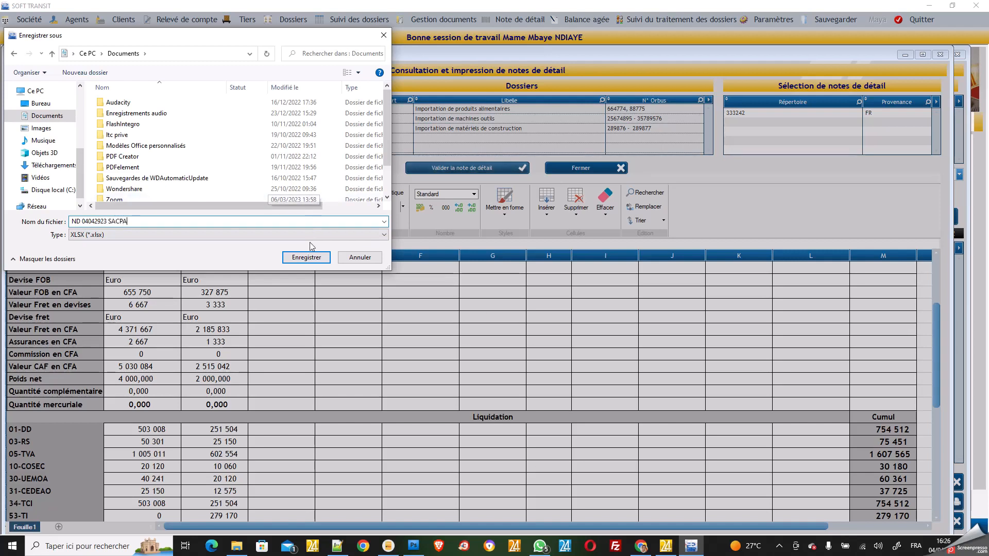
pyautogui.click(307, 258)
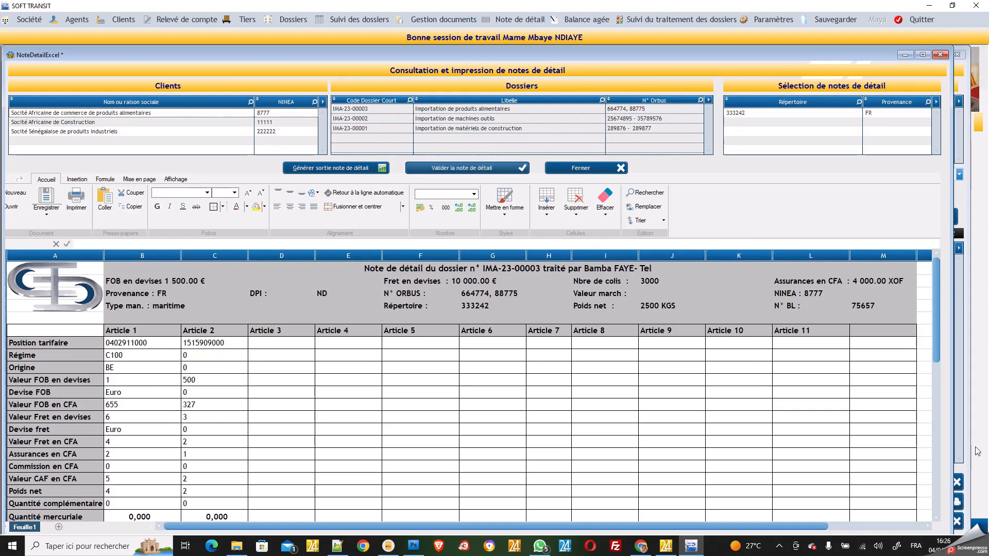
# Close the NoteDetailExcel and Note de détail windows, then open Note de détail > Générer une sortie
pyautogui.click(581, 169)
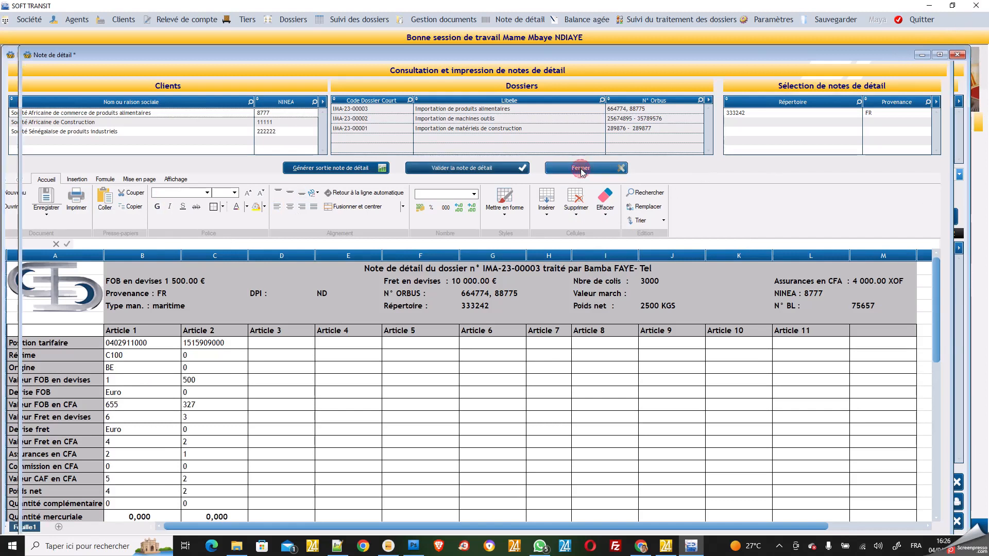
pyautogui.click(581, 169)
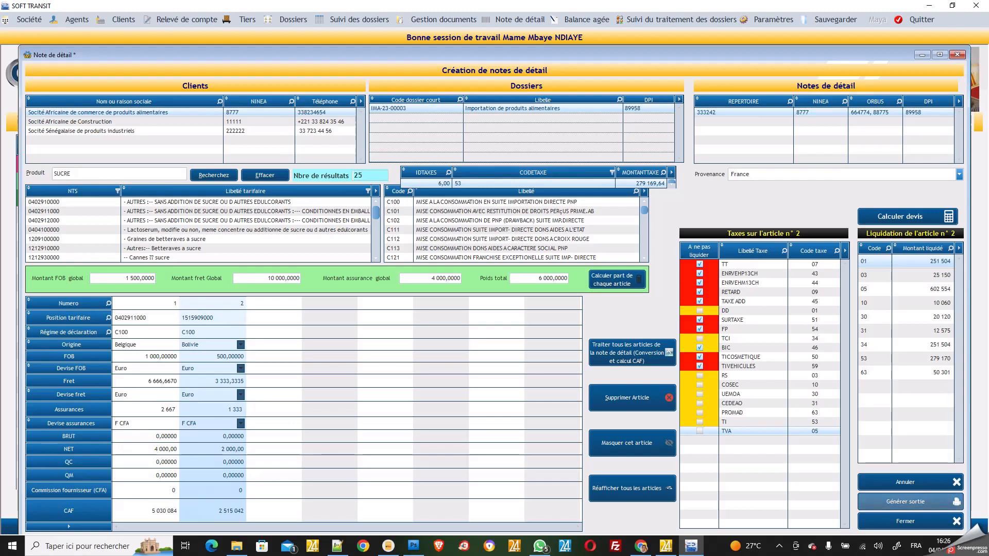
pyautogui.click(917, 522)
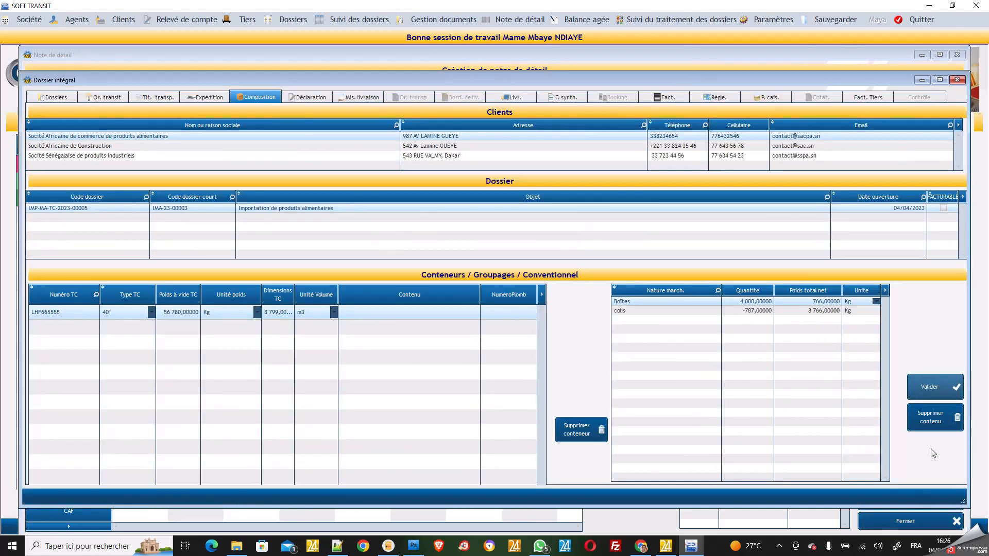
pyautogui.click(910, 525)
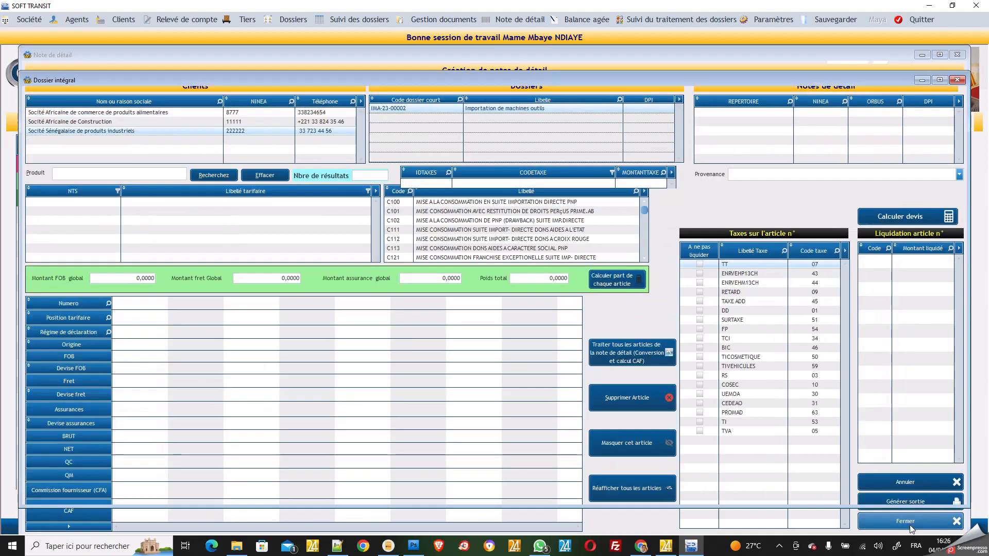
pyautogui.click(515, 21)
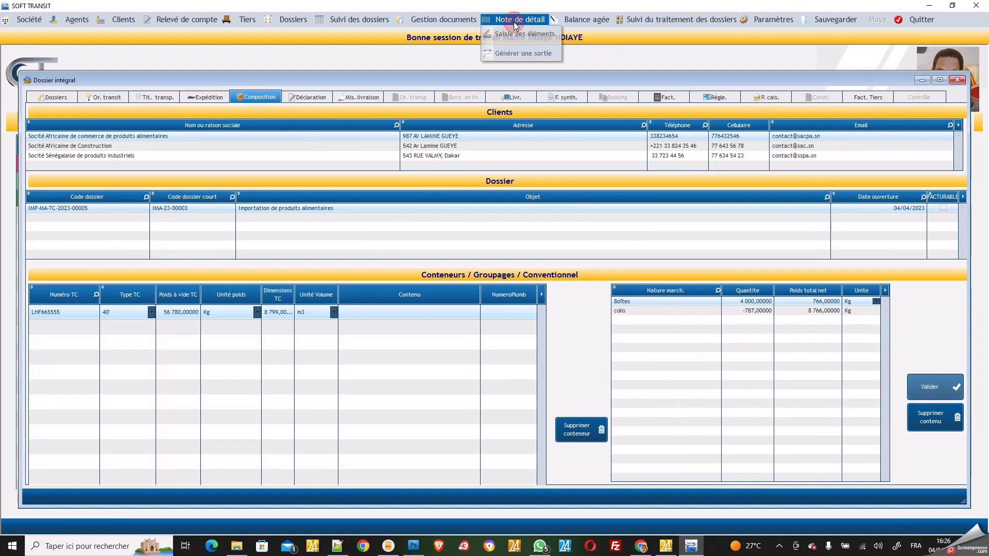
pyautogui.click(518, 51)
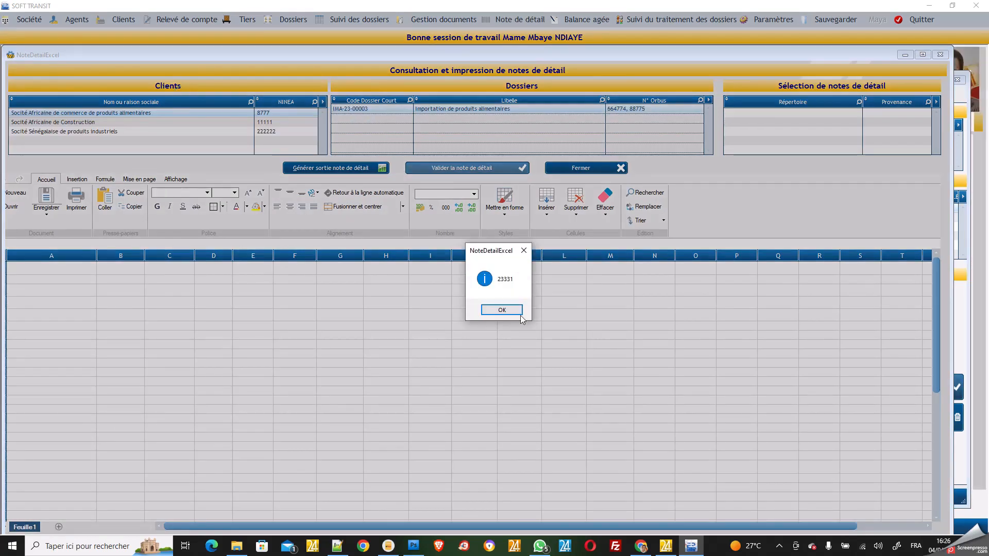
# Dismiss the 23331 messages, pick dossier IMA-23-00003, regenerate its detail note and close it
pyautogui.click(508, 309)
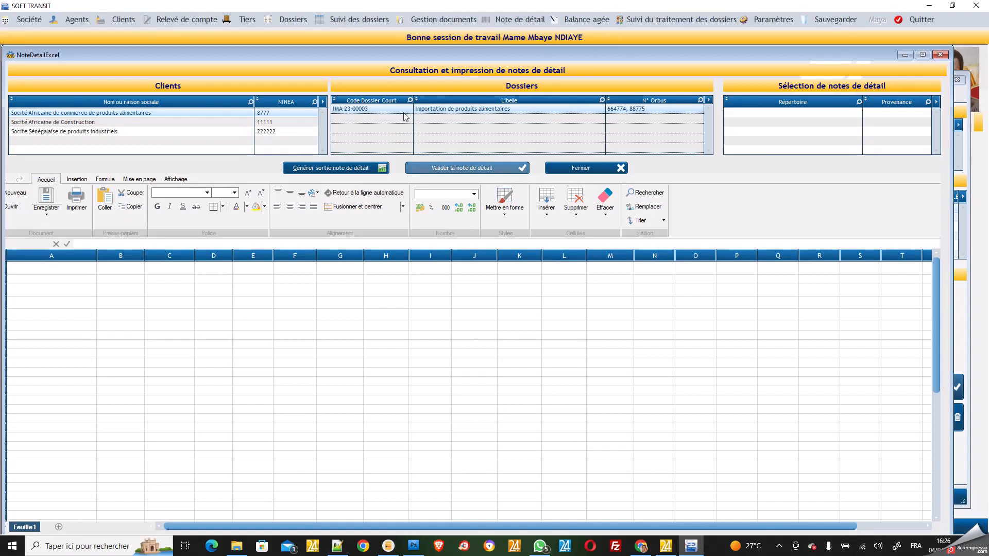
pyautogui.click(348, 108)
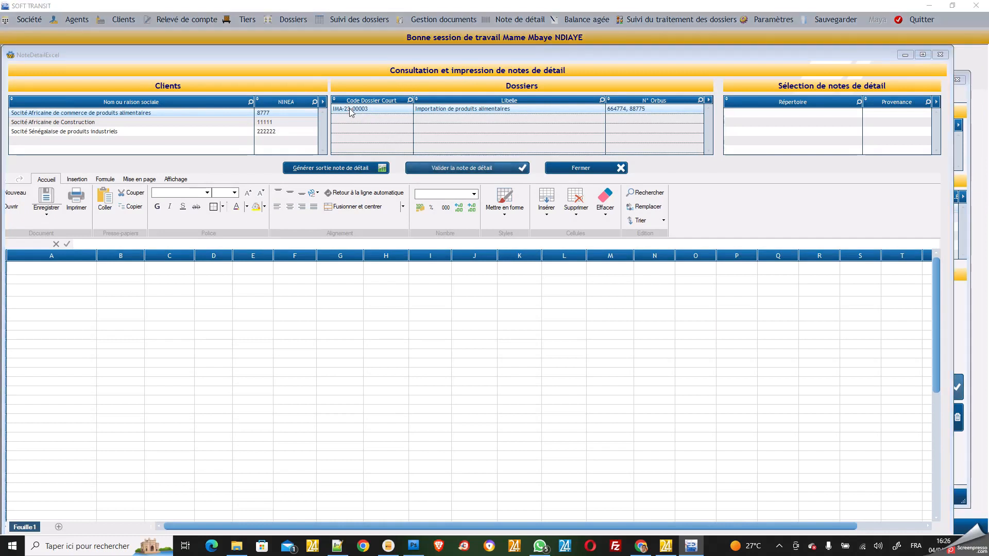
pyautogui.click(504, 310)
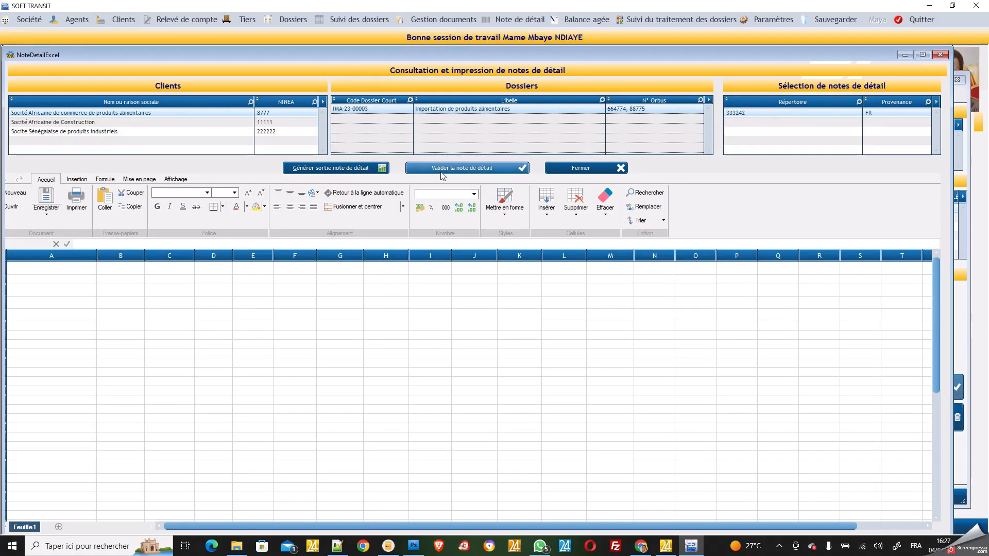
pyautogui.click(351, 170)
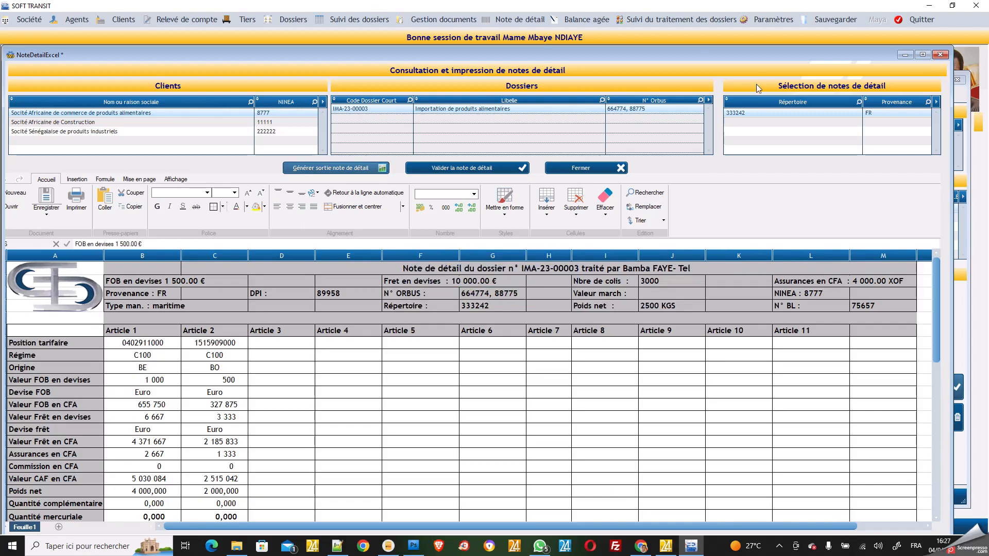
pyautogui.click(585, 169)
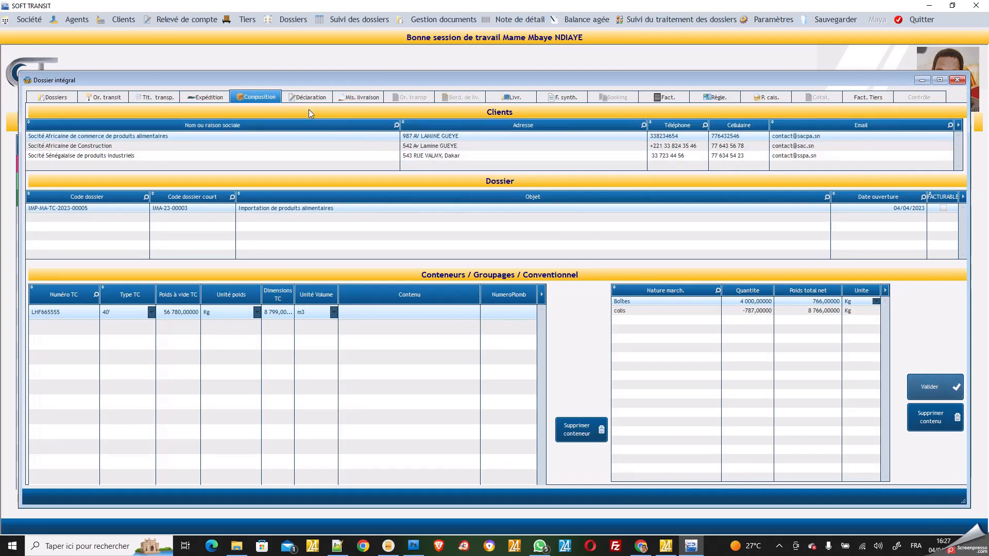
# Add declaration 56666: declared 02/04/2023, BAE 03/04/2023, régime C100, office 4
pyautogui.click(320, 99)
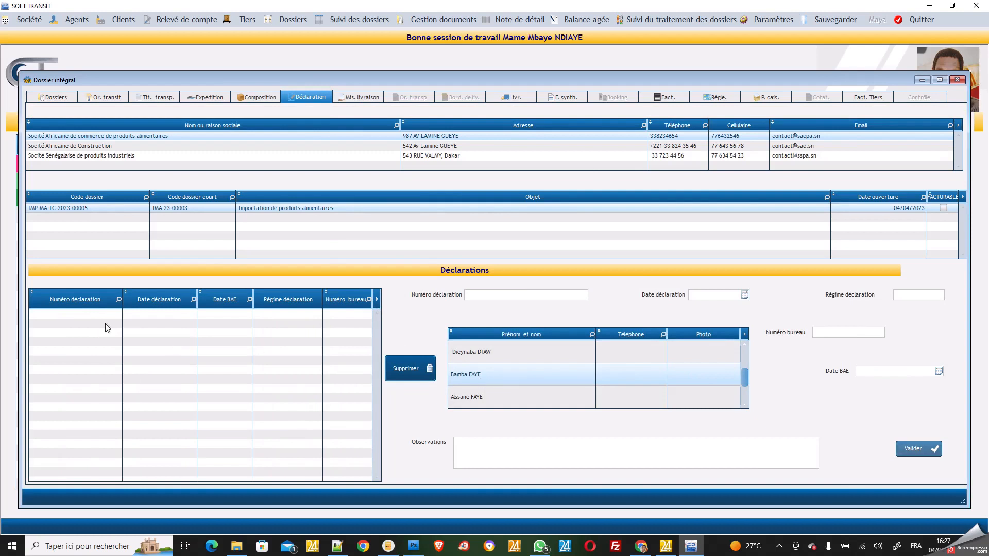
pyautogui.click(85, 317)
pyautogui.click(133, 314)
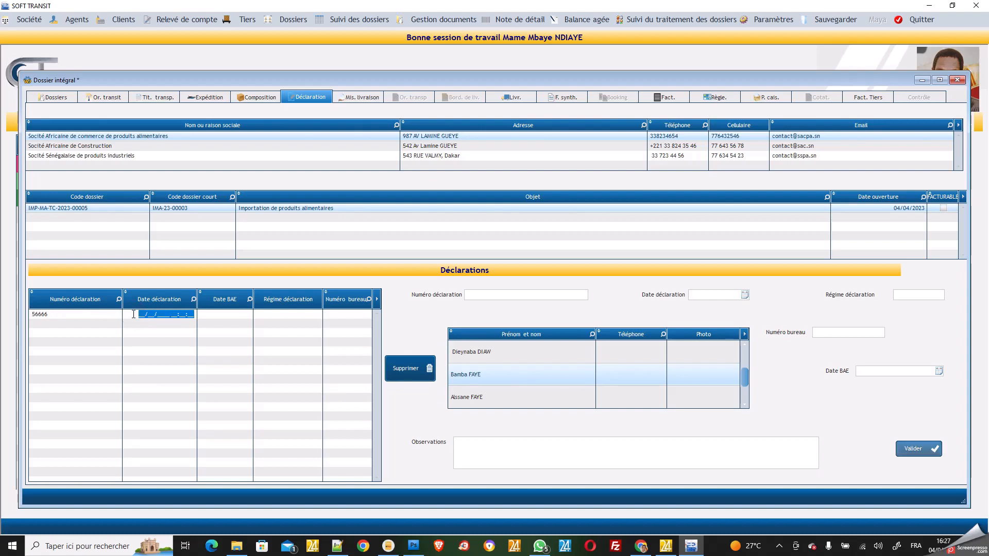
pyautogui.write('02/04/2023')
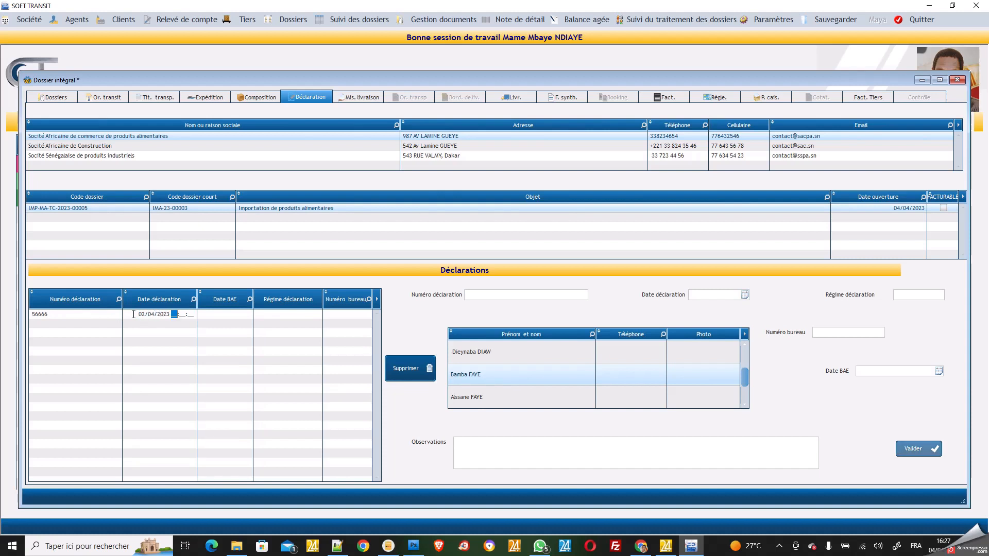
pyautogui.click(215, 315)
pyautogui.write('03/04/2023')
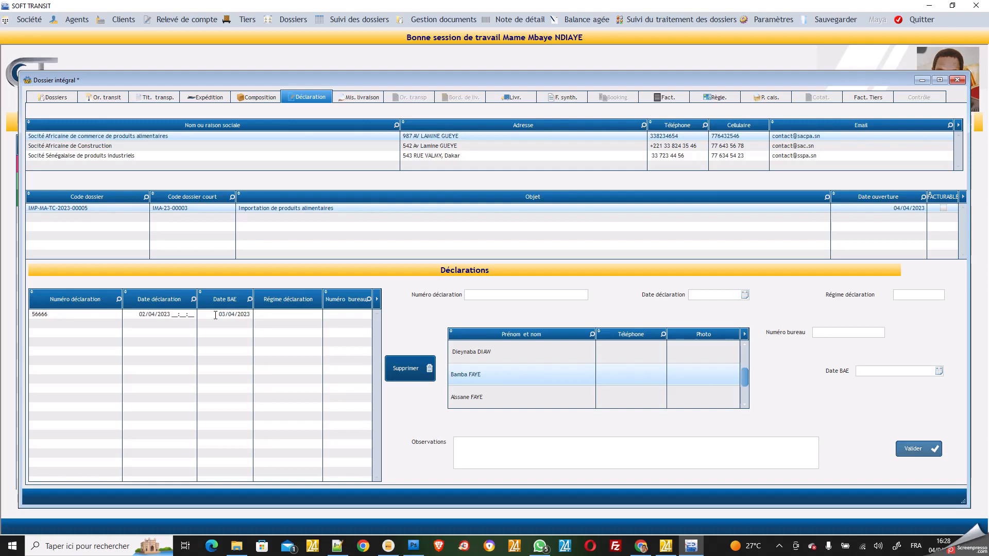
pyautogui.click(283, 316)
pyautogui.click(223, 315)
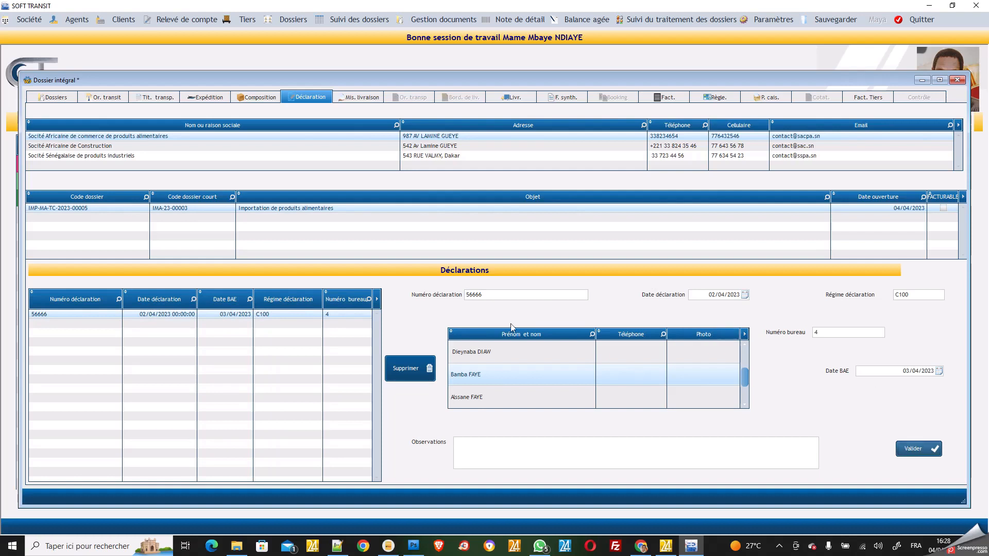
pyautogui.click(863, 371)
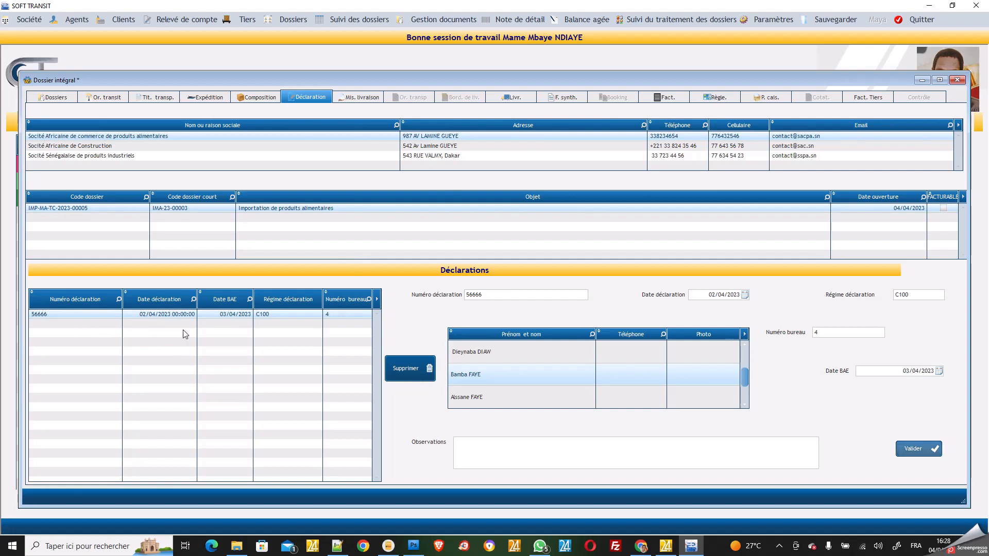
pyautogui.click(374, 98)
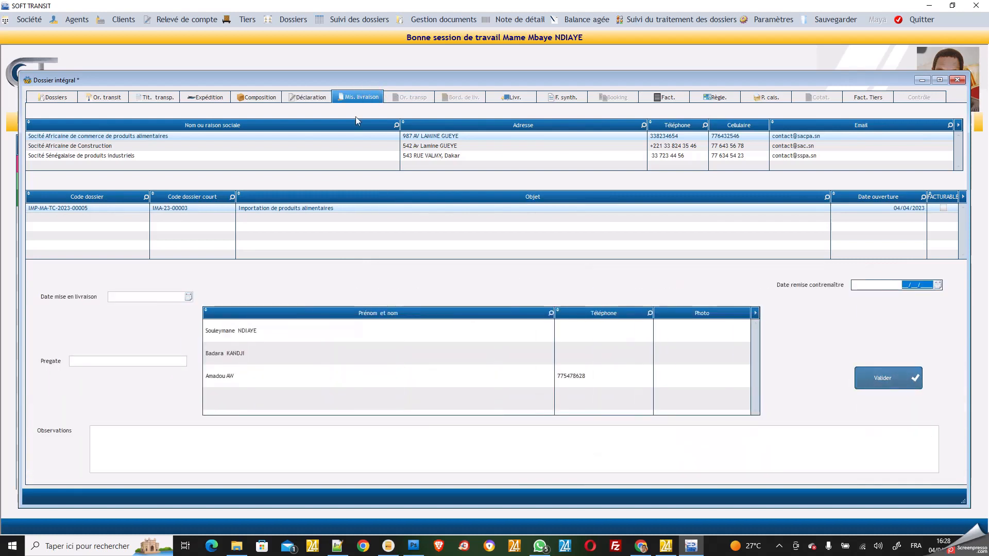
# Save delivery release dated 03/04/2023, pregate 786666, first agent, foreman handover 03/04/2023
pyautogui.click(134, 296)
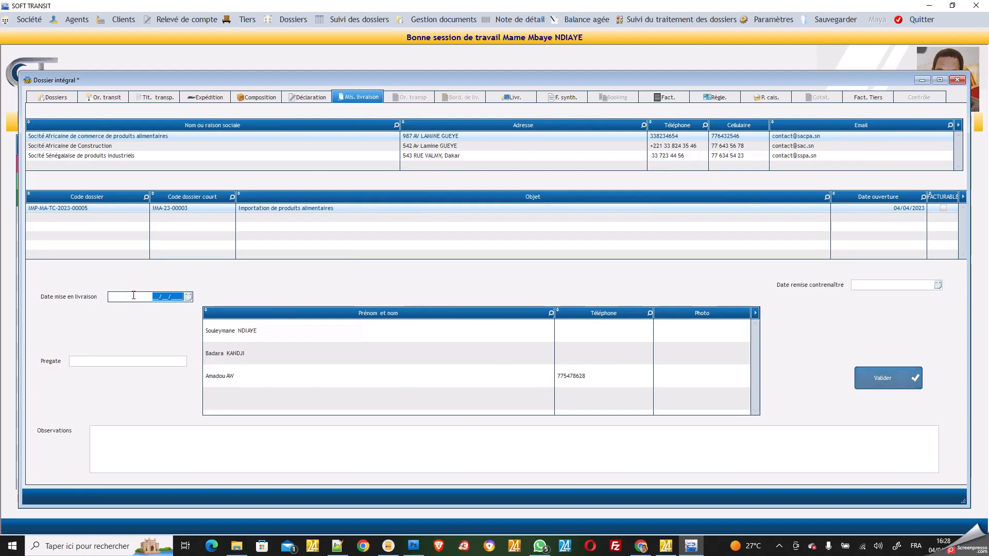
pyautogui.write('03/04/')
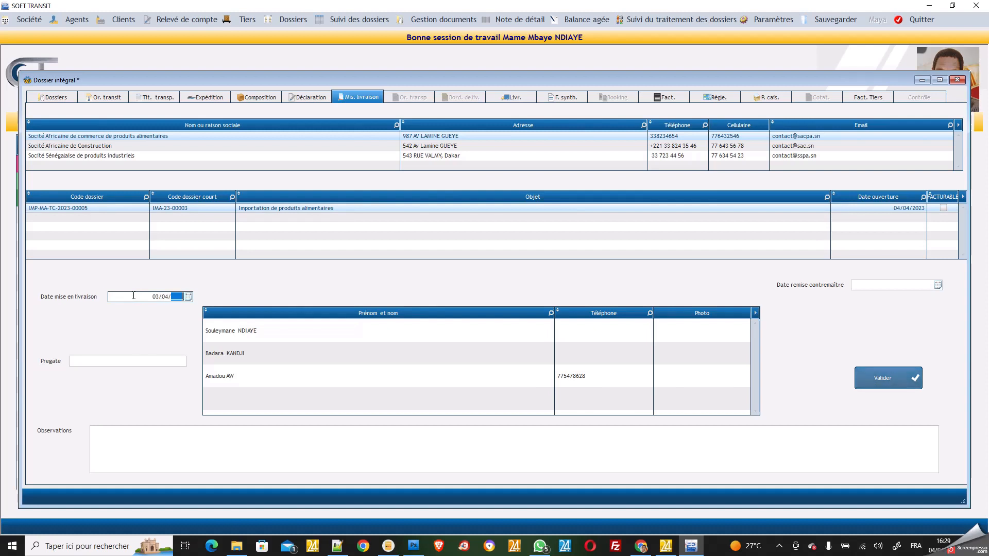
pyautogui.write('2023')
pyautogui.click(119, 361)
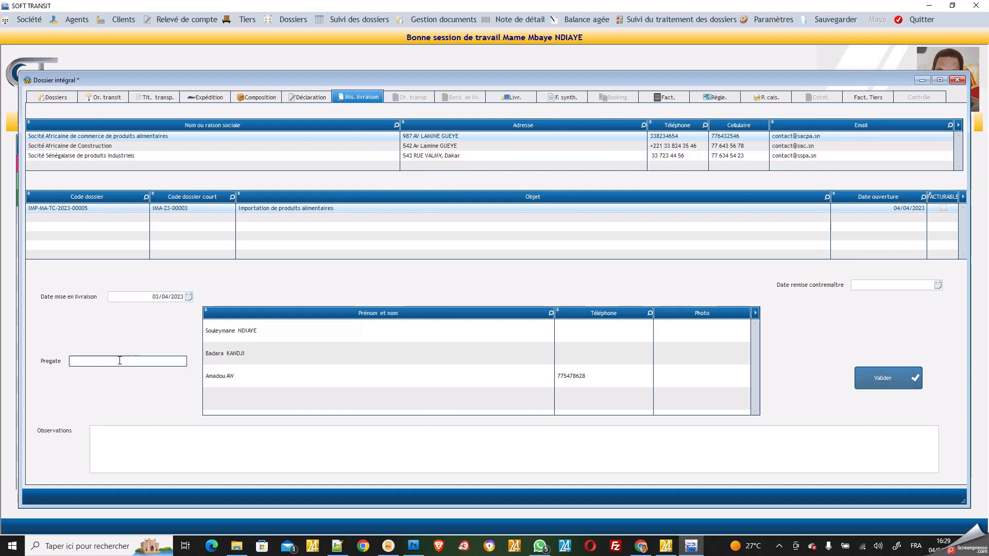
pyautogui.write('786666')
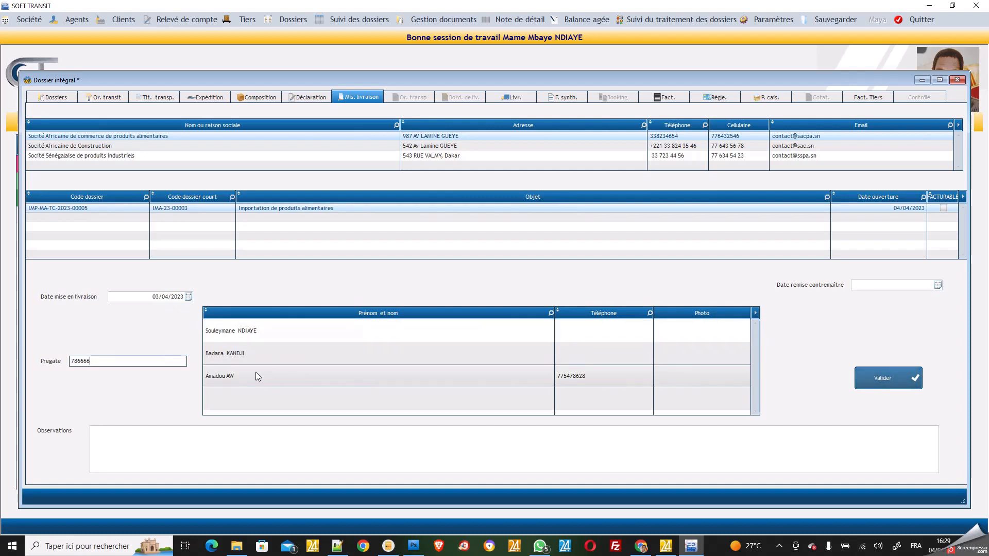
pyautogui.click(234, 331)
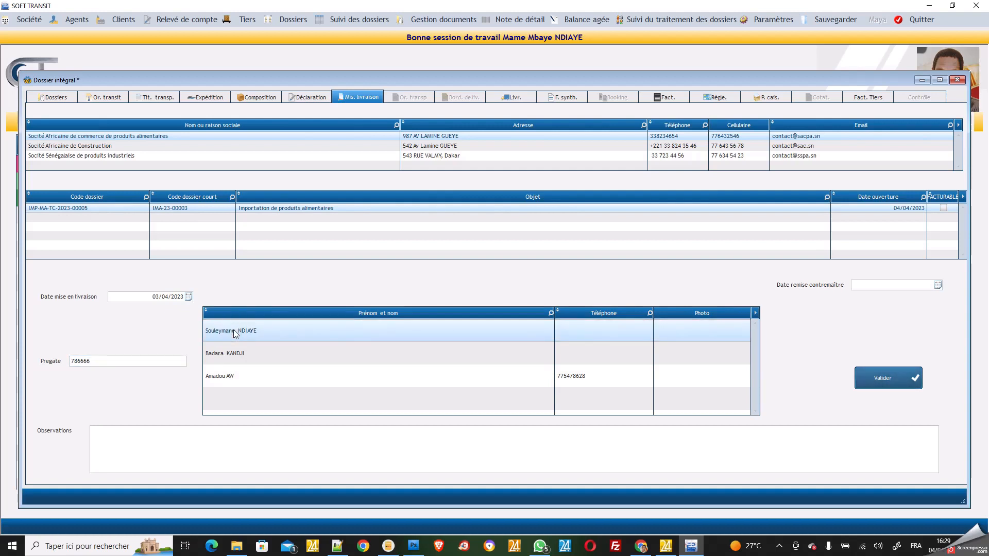
pyautogui.click(939, 287)
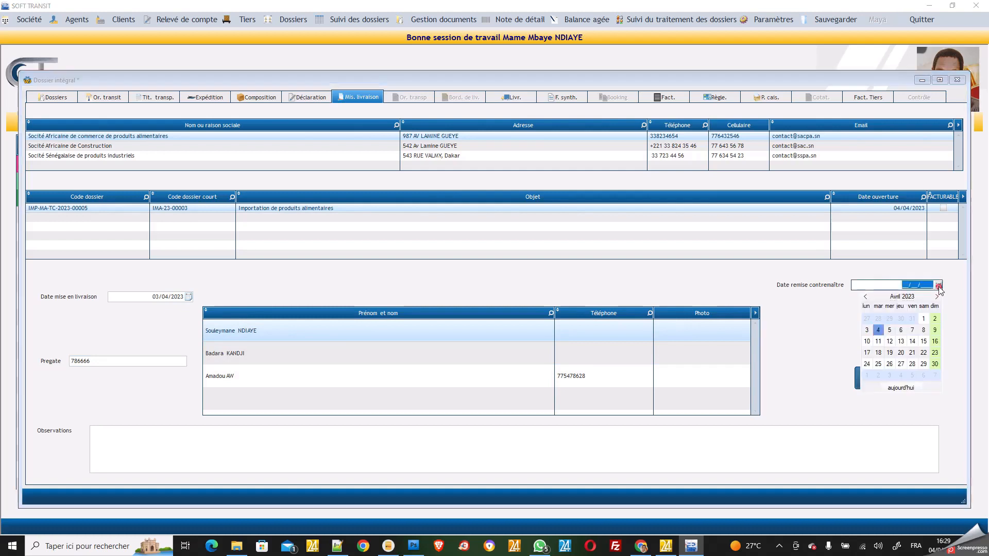
pyautogui.click(870, 333)
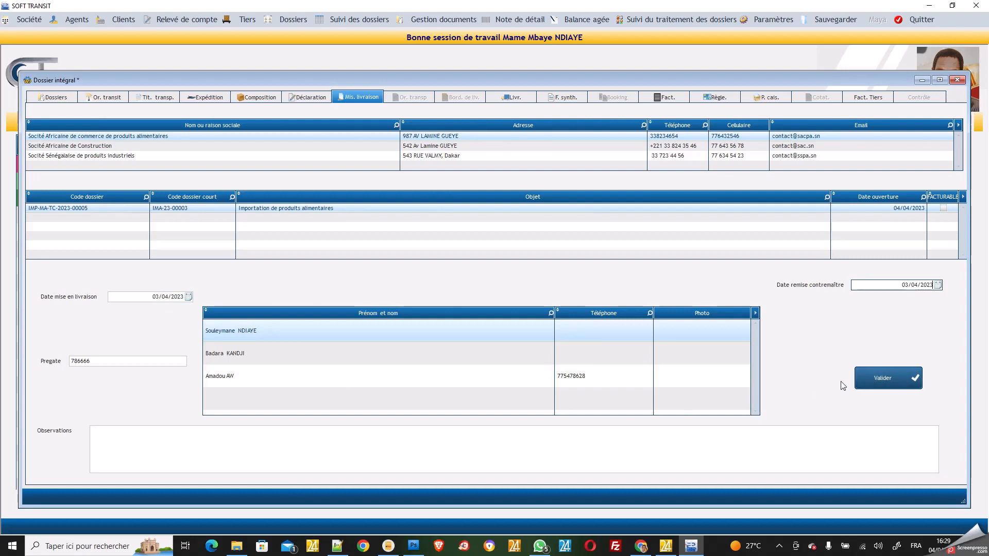
pyautogui.click(877, 377)
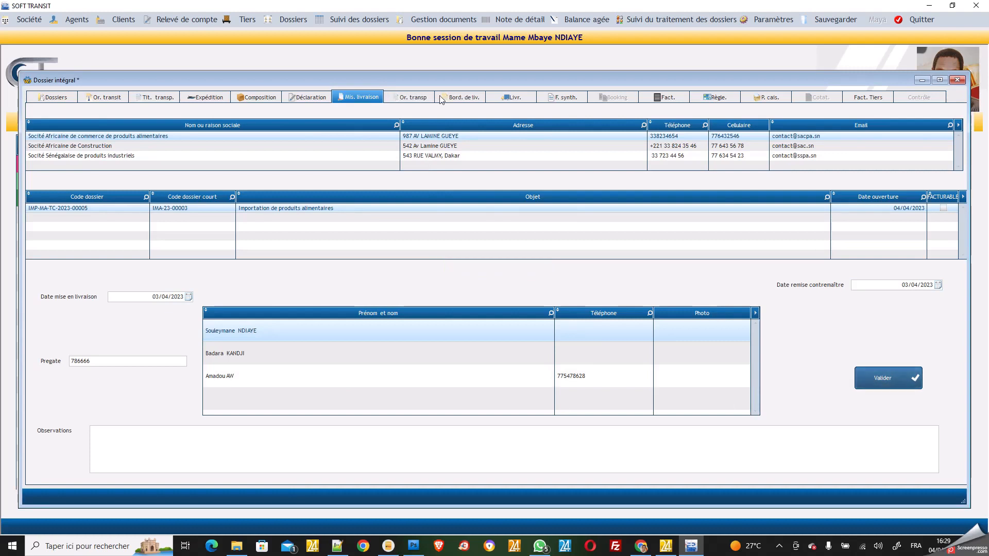
# Assign container LHF665555 to SEN TRANSP, serial 665, transmission 03/04/2023, printer Microsoft Print to PDF
pyautogui.click(418, 98)
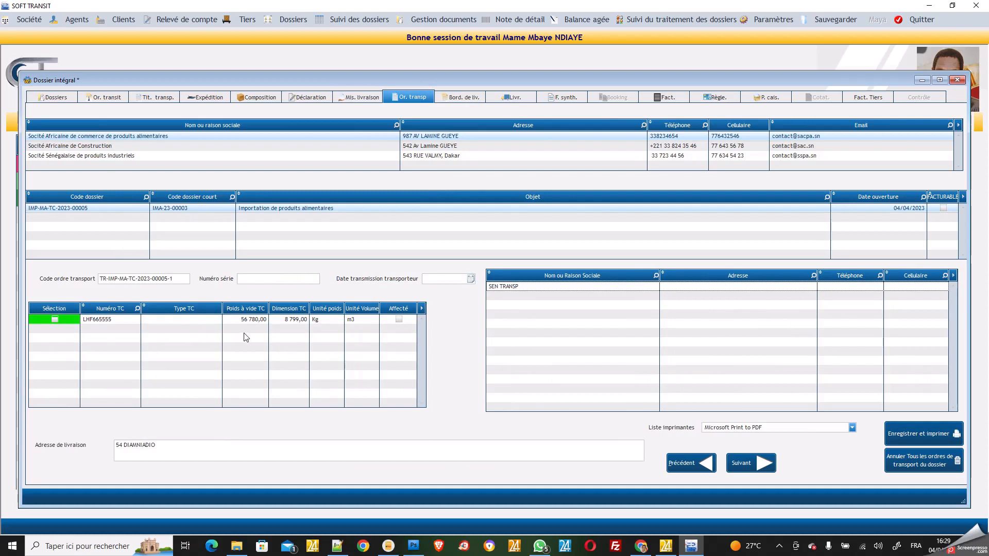
pyautogui.click(55, 320)
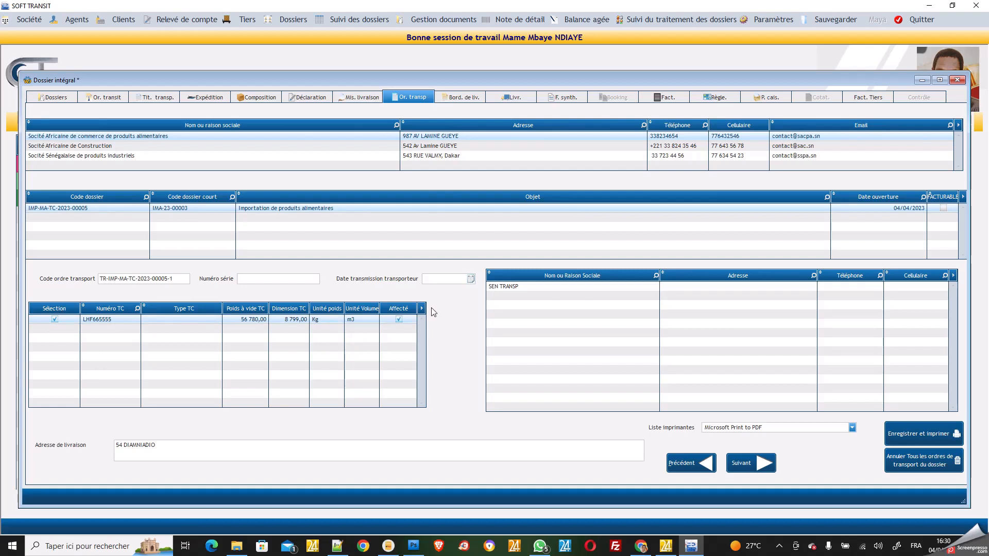
pyautogui.click(545, 290)
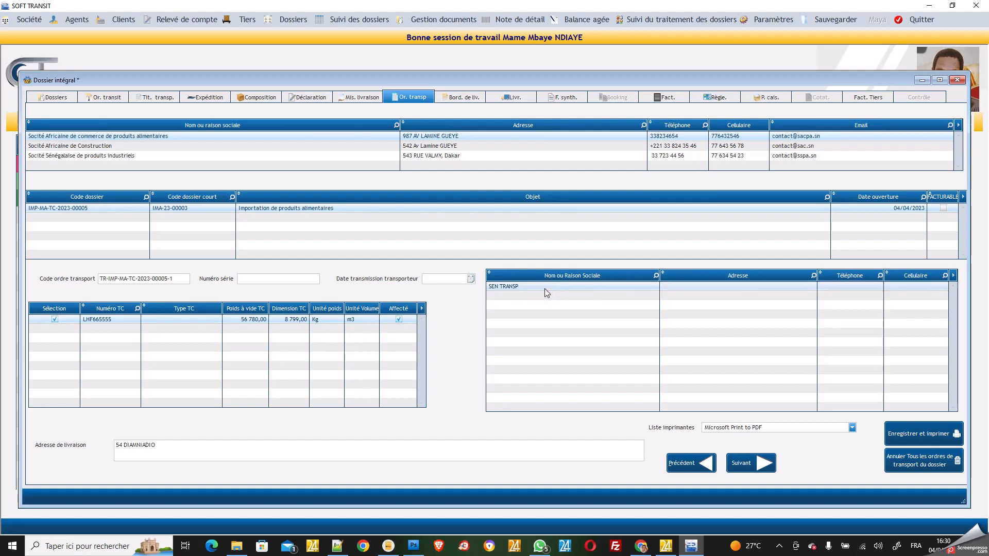
pyautogui.click(303, 277)
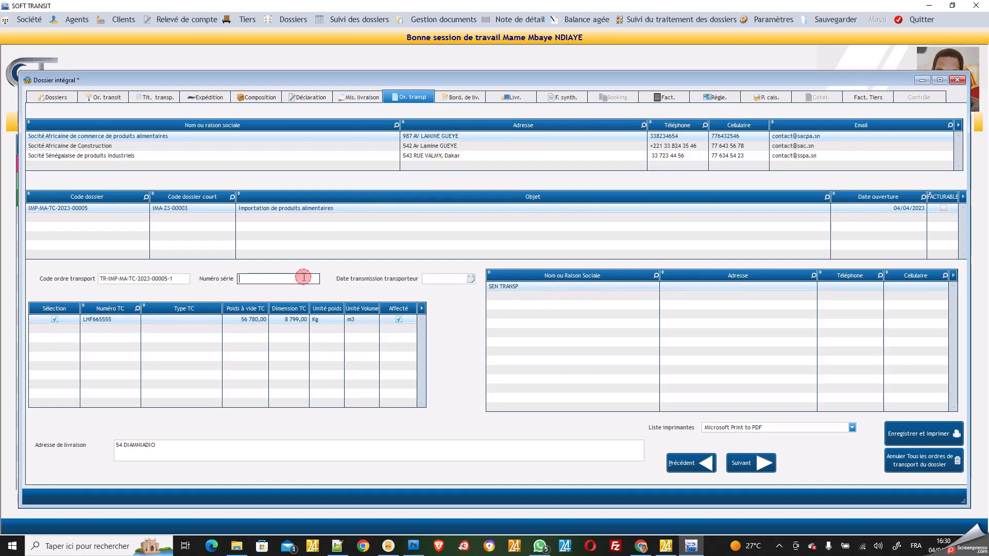
pyautogui.write('6')
pyautogui.click(471, 279)
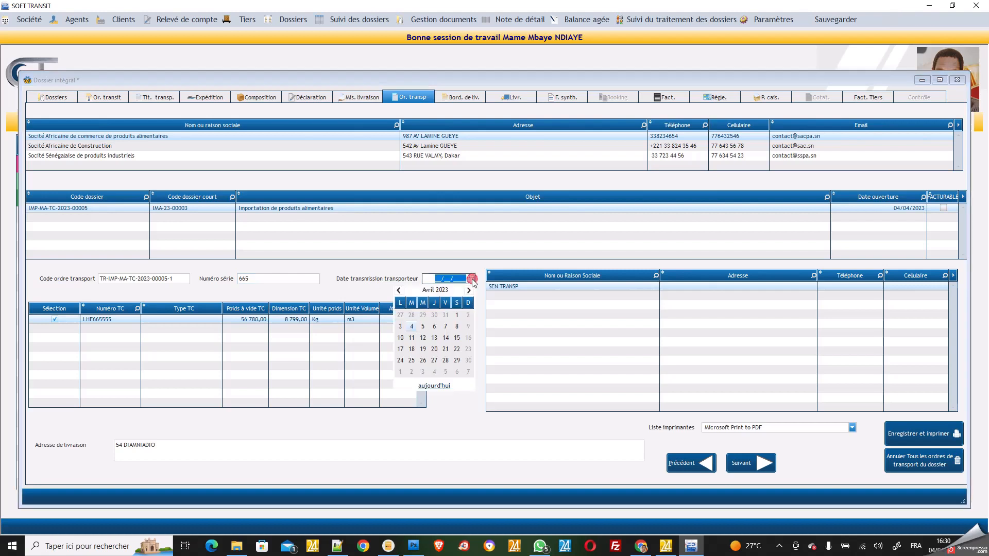
pyautogui.click(401, 327)
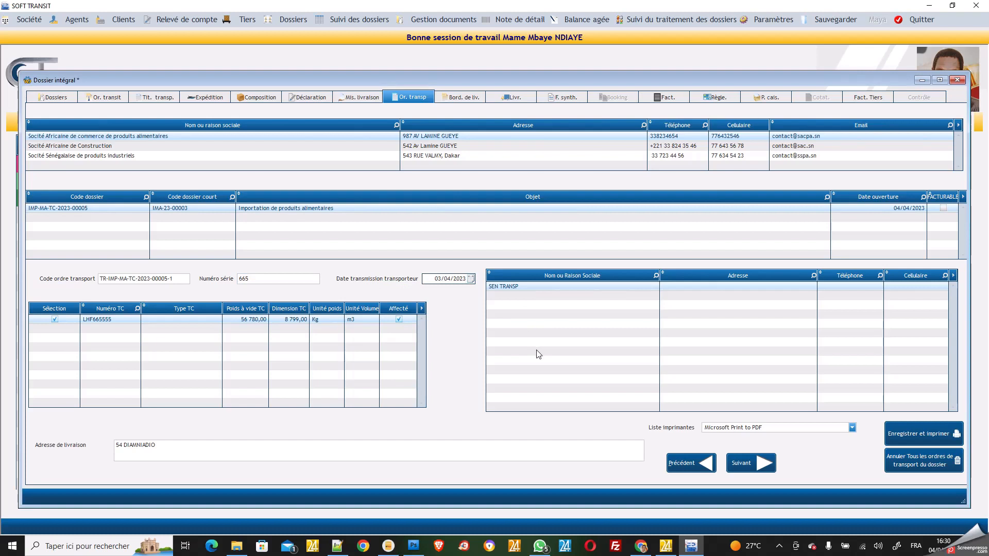
pyautogui.click(170, 446)
pyautogui.click(853, 428)
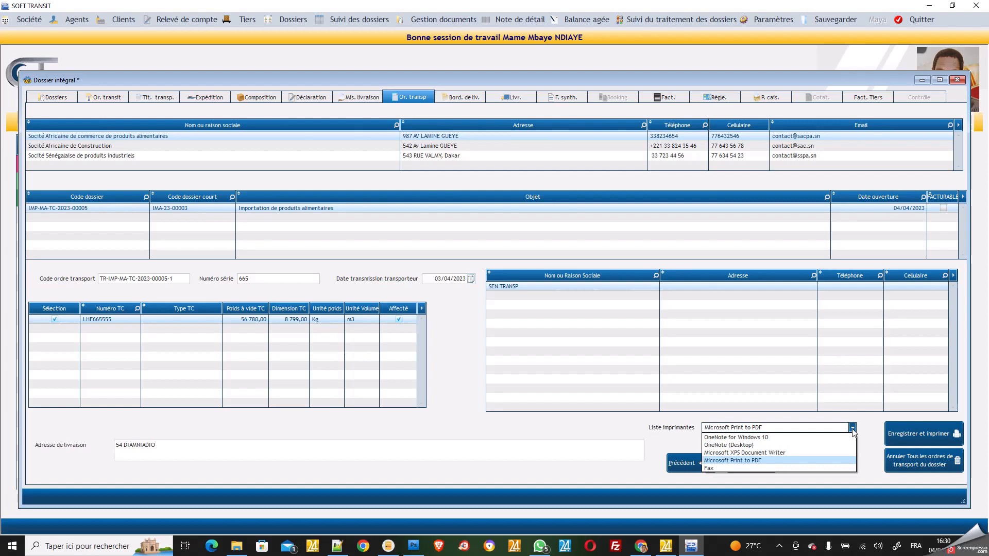
pyautogui.click(743, 461)
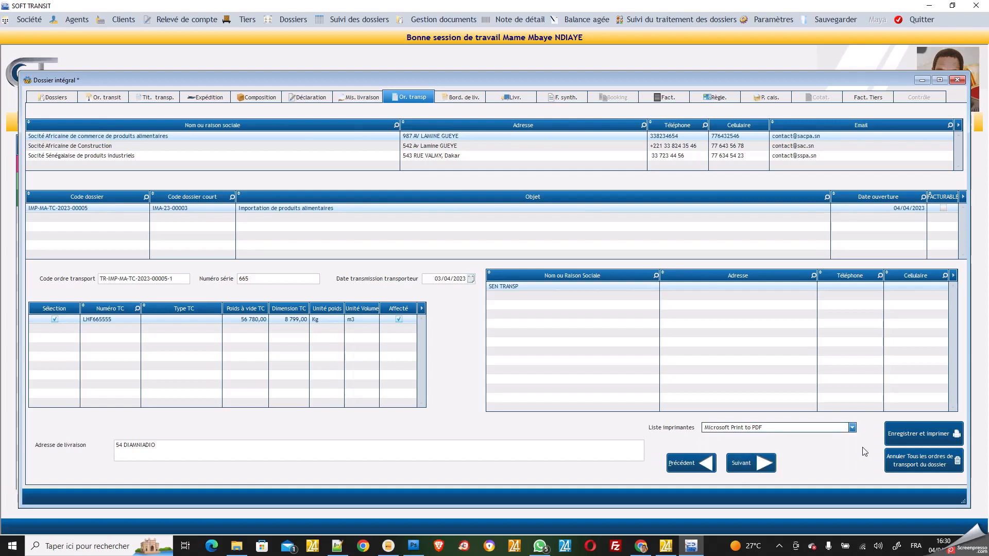
# Save and print the SEN TRANSP transport order, review the preview, then close it
pyautogui.click(924, 437)
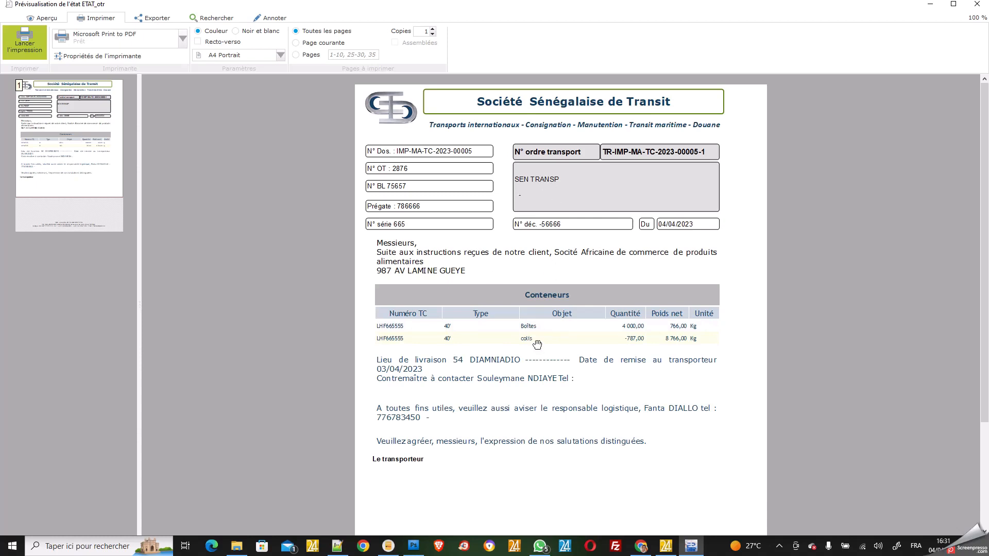
pyautogui.scroll(-1, 538, 345)
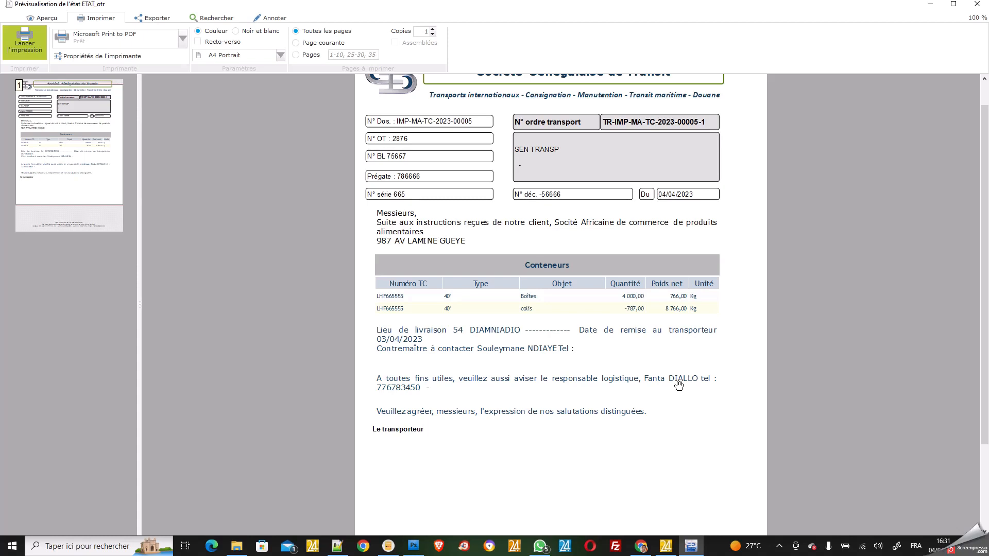
pyautogui.scroll(1, 622, 391)
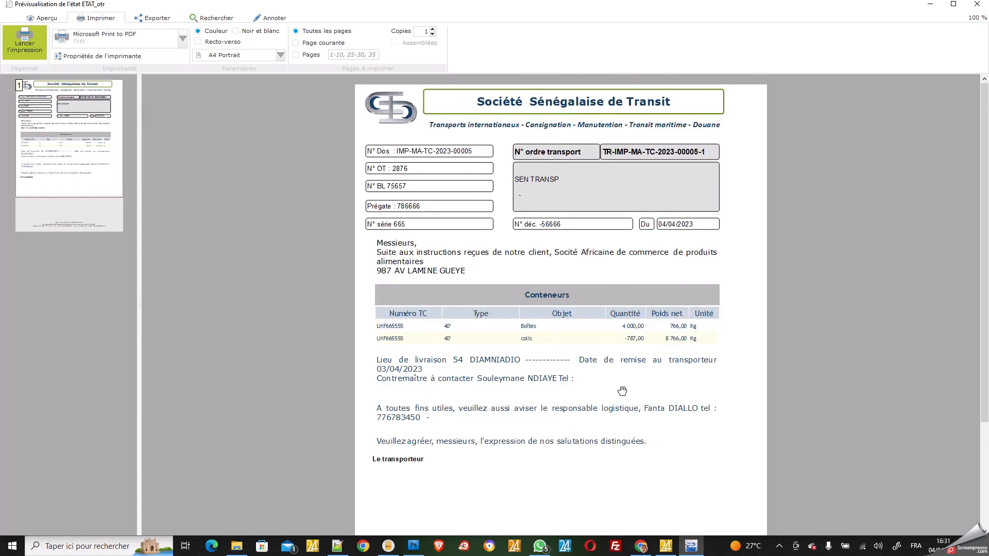
pyautogui.click(977, 7)
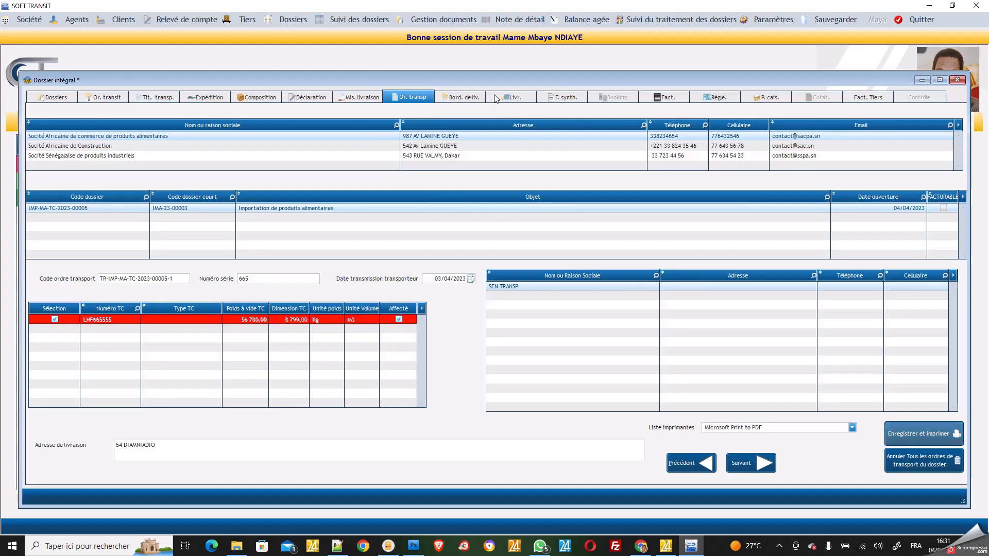
# Fill the delivery note with pickup date 03/04/2023 and truck 6777777, then save and print it
pyautogui.click(470, 98)
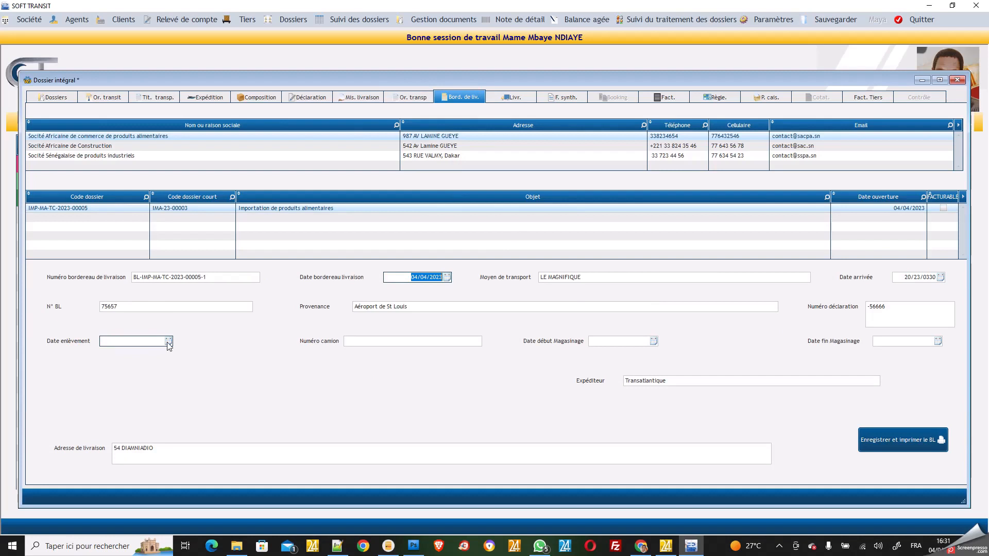
pyautogui.click(145, 339)
pyautogui.write('03/')
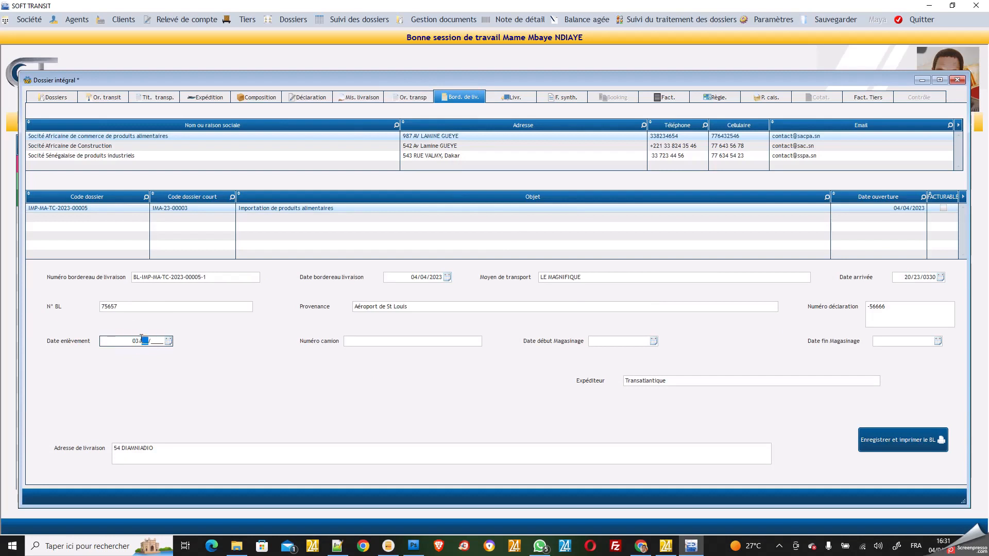
pyautogui.write('04/2023')
pyautogui.click(360, 341)
pyautogui.write('6777777')
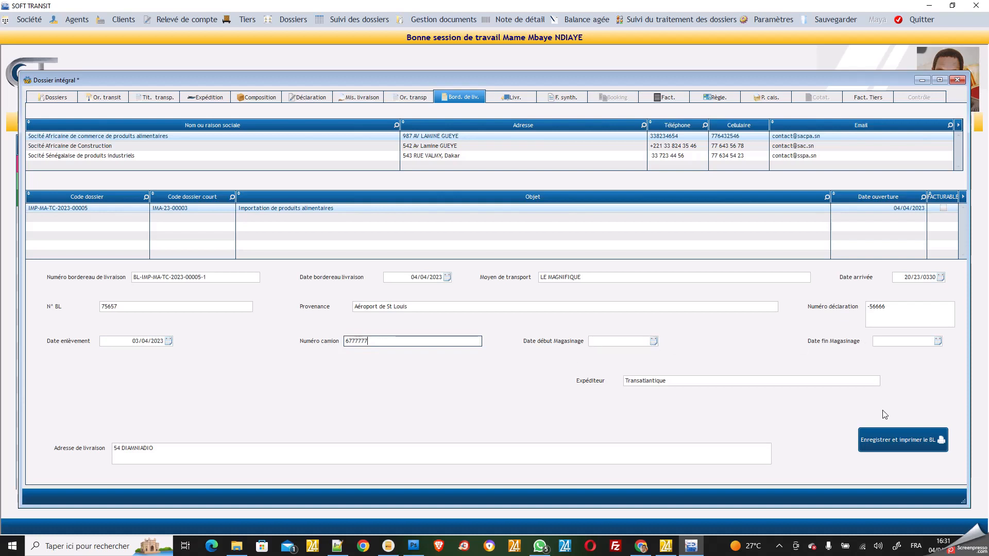
pyautogui.click(895, 443)
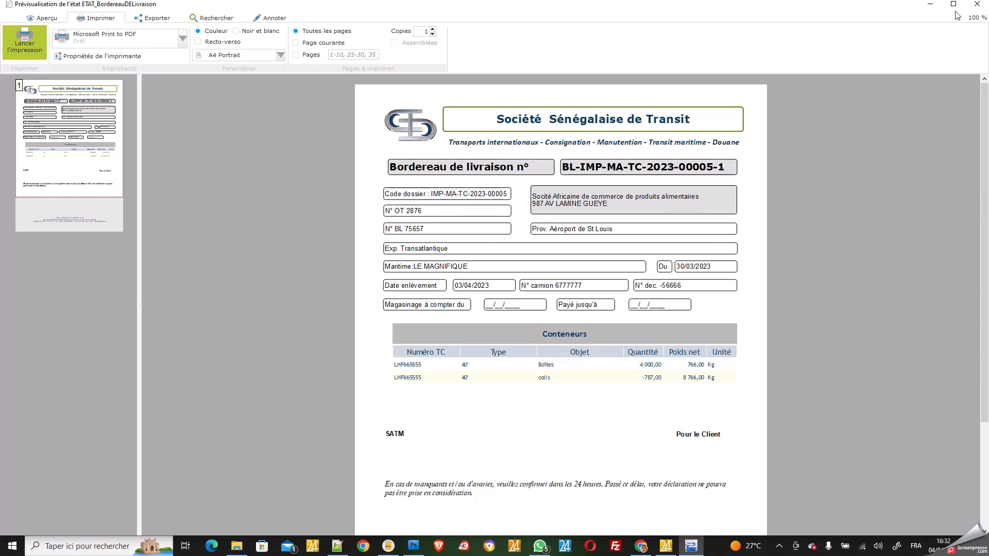
pyautogui.click(979, 5)
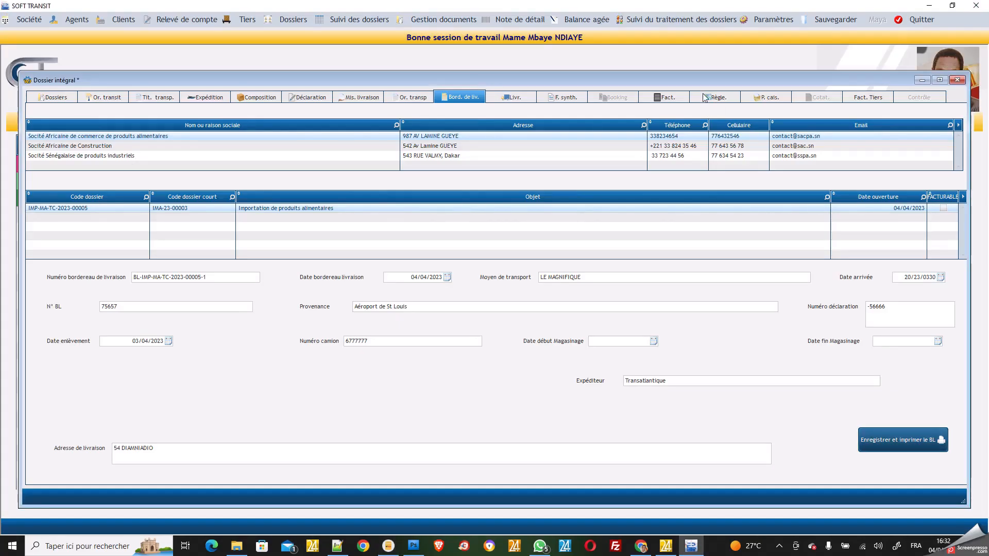
# Set delivery date 03/04/2023, tick Livre and Rendu for LHF665555, then validate
pyautogui.click(517, 99)
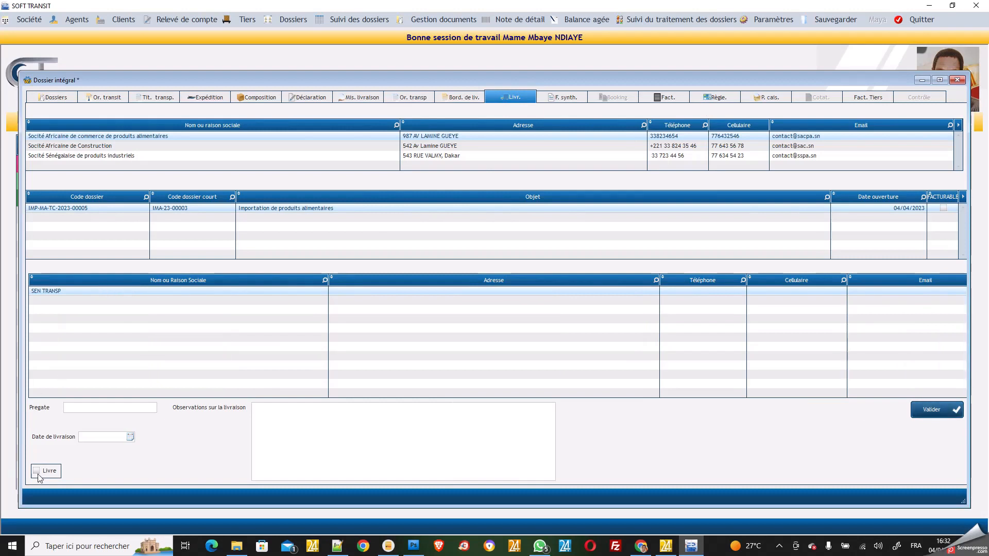
pyautogui.click(131, 436)
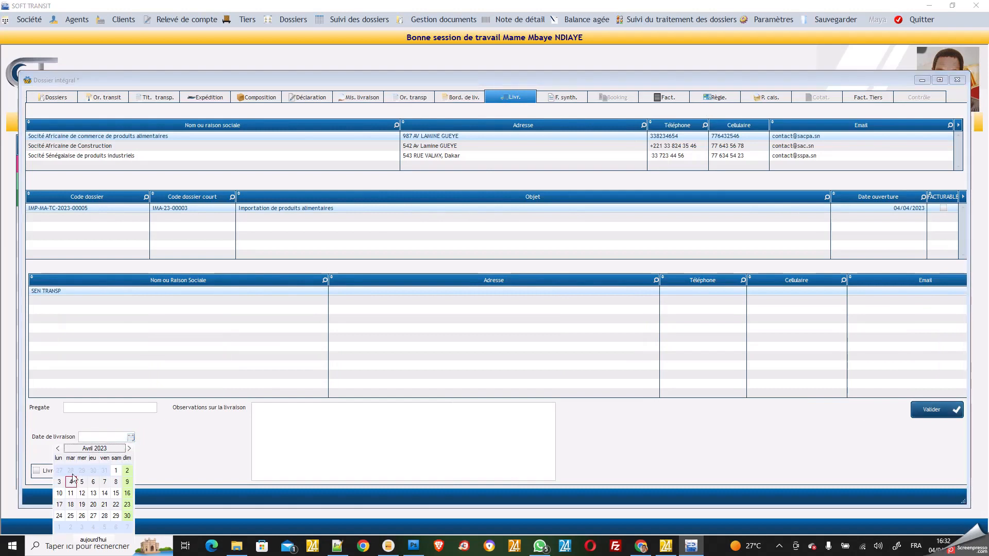
pyautogui.click(59, 482)
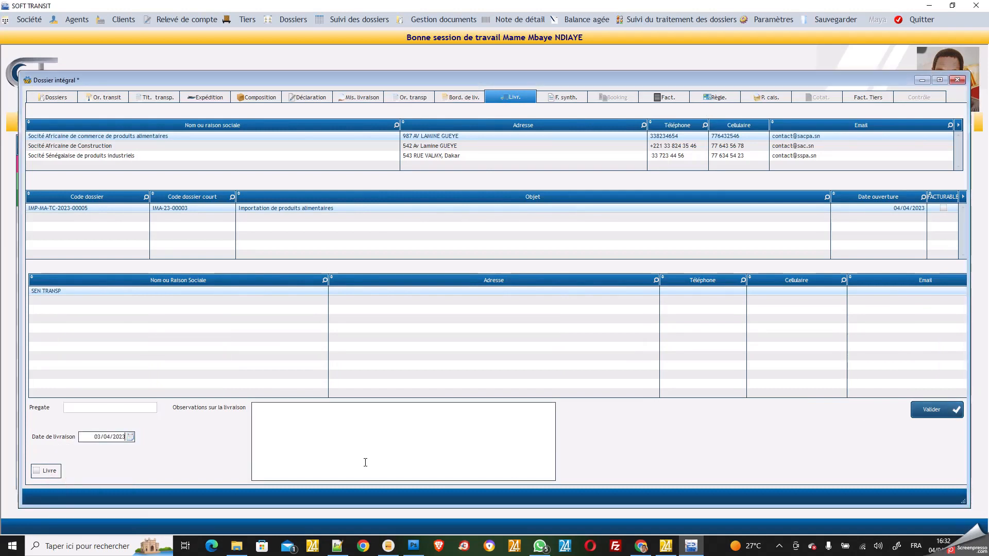
pyautogui.click(36, 472)
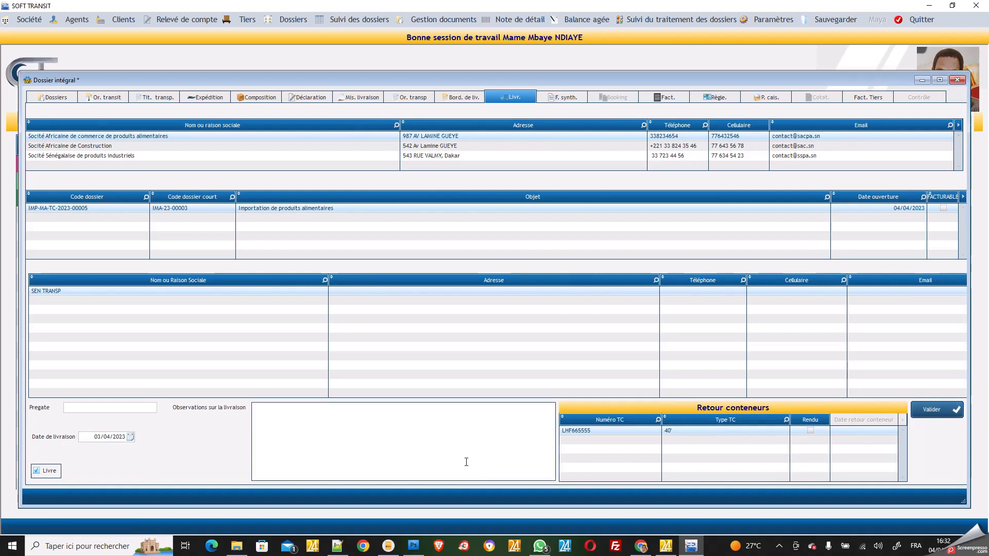
pyautogui.click(811, 432)
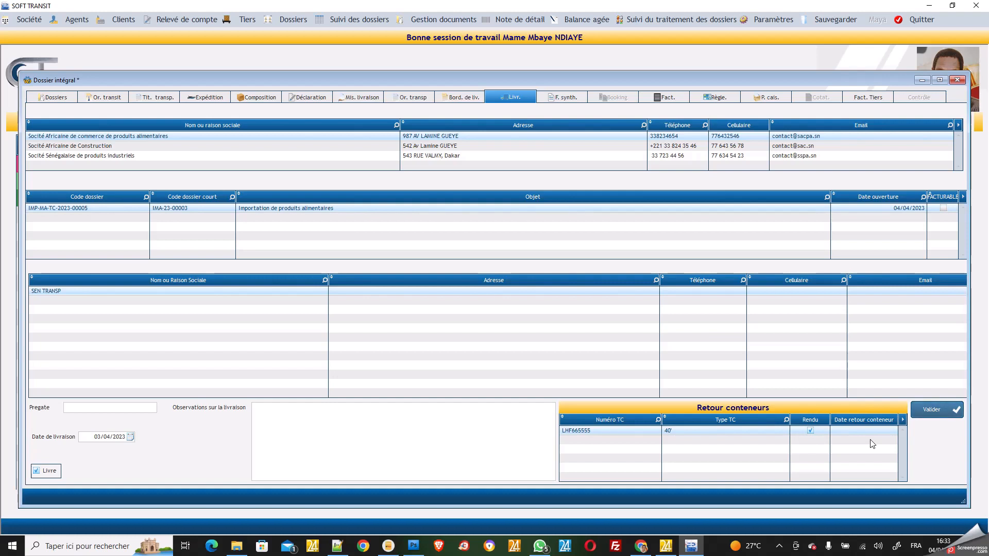
pyautogui.click(937, 416)
# Show the Fact. page of the Dossier intégral window
pyautogui.click(669, 97)
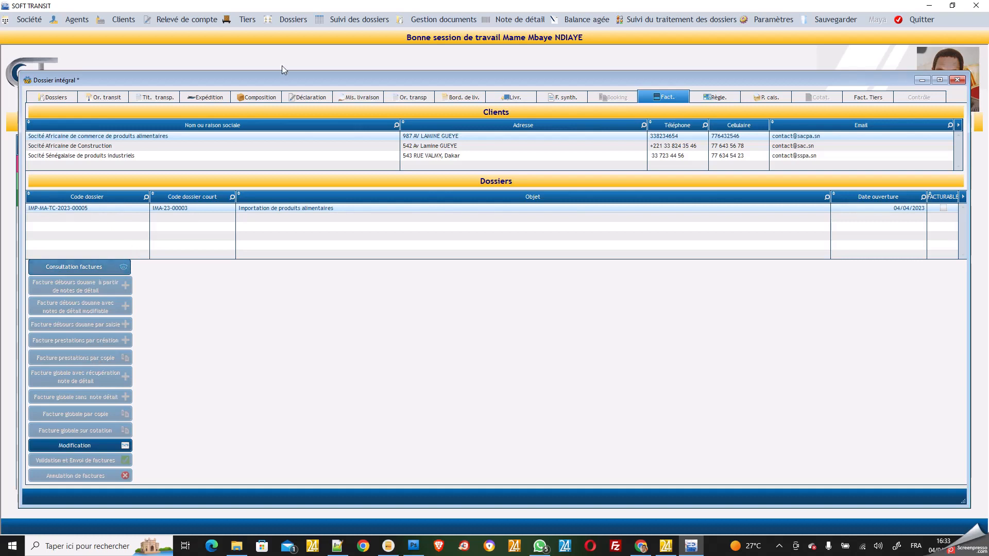
# Tick Facturable for dossier IMP-MA-TC-2023-00005 in Dossiers > Mise à jour, then close the window
pyautogui.click(291, 20)
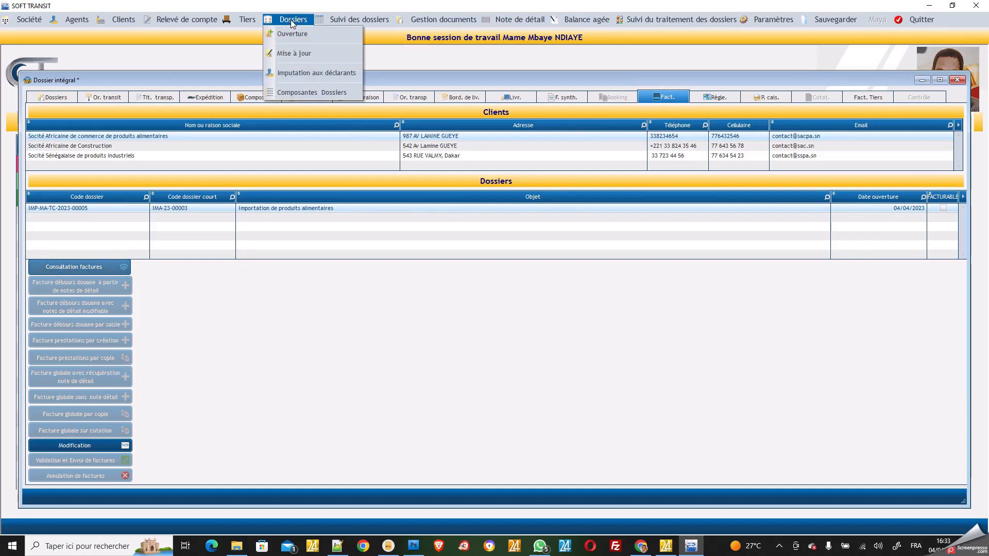
pyautogui.click(298, 55)
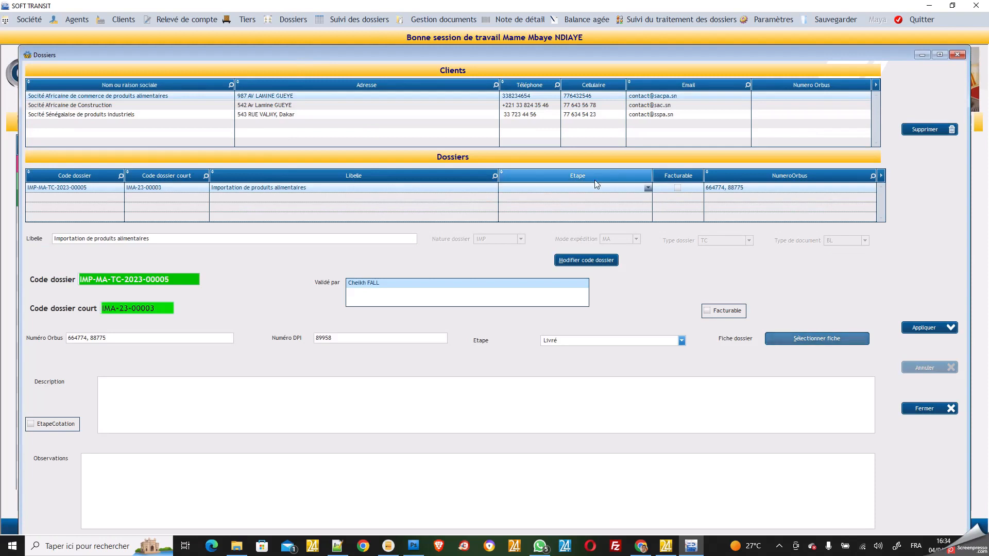
pyautogui.click(678, 188)
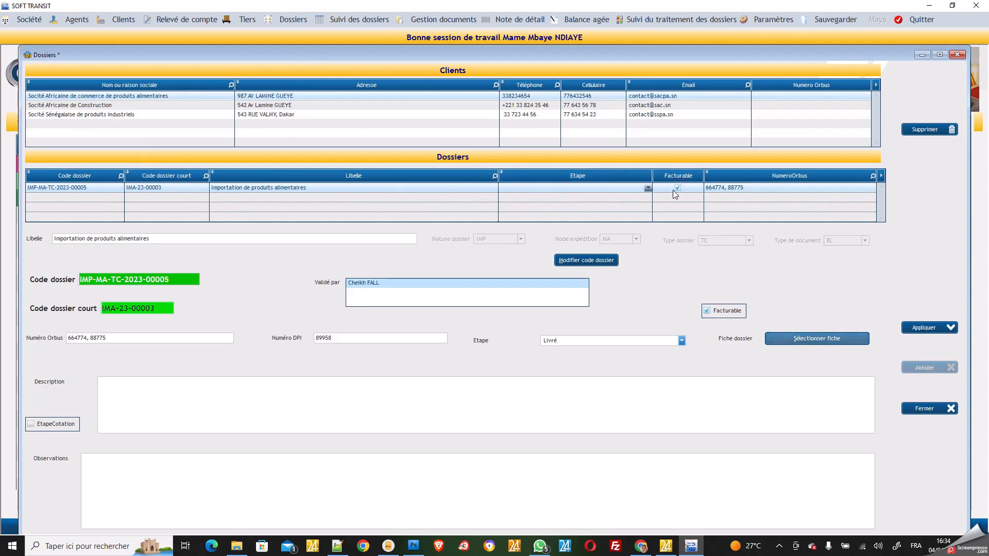
pyautogui.click(184, 198)
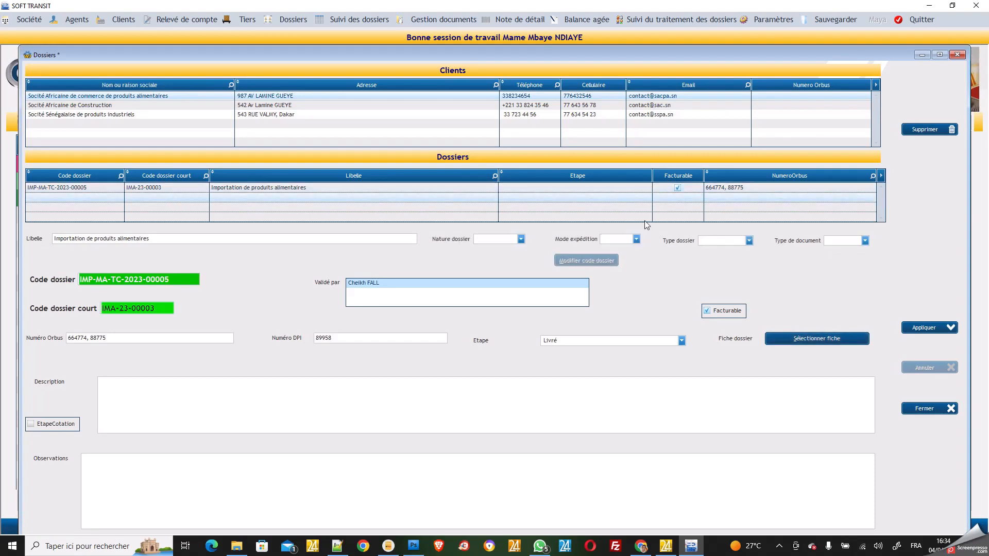
pyautogui.click(922, 408)
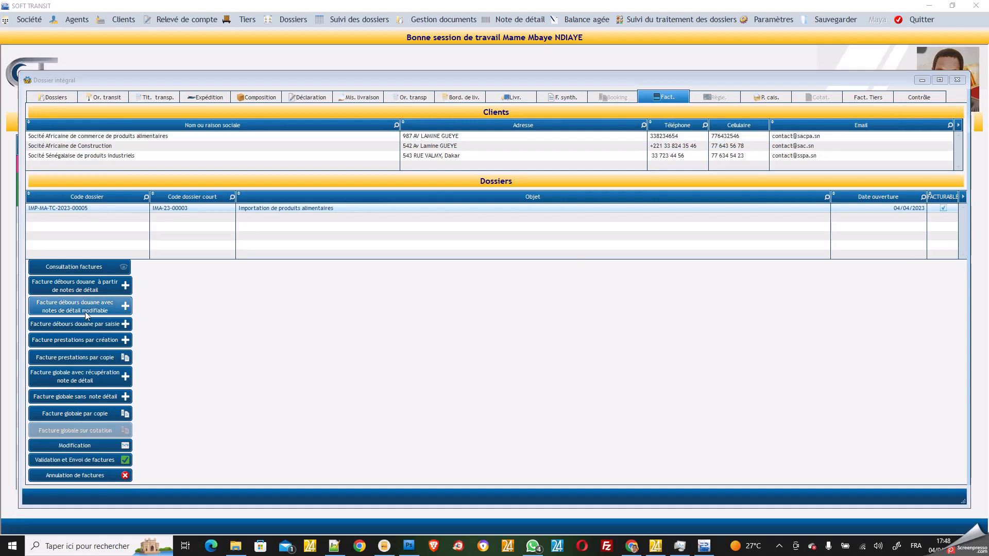
# Create customs disbursement invoice FD-23-00002 from detail notes, review its preview, then close it
pyautogui.click(95, 286)
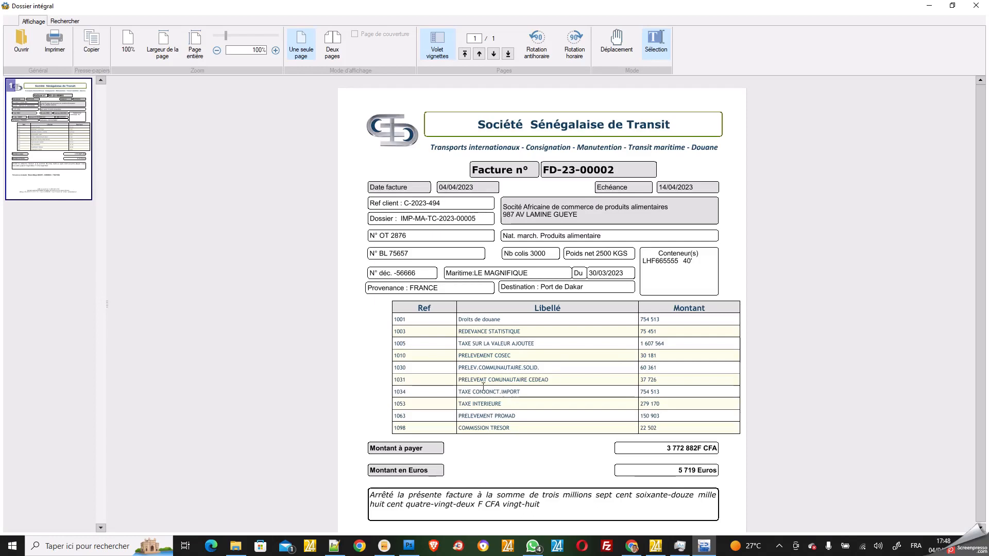
pyautogui.scroll(-2, 481, 350)
pyautogui.scroll(2, 481, 351)
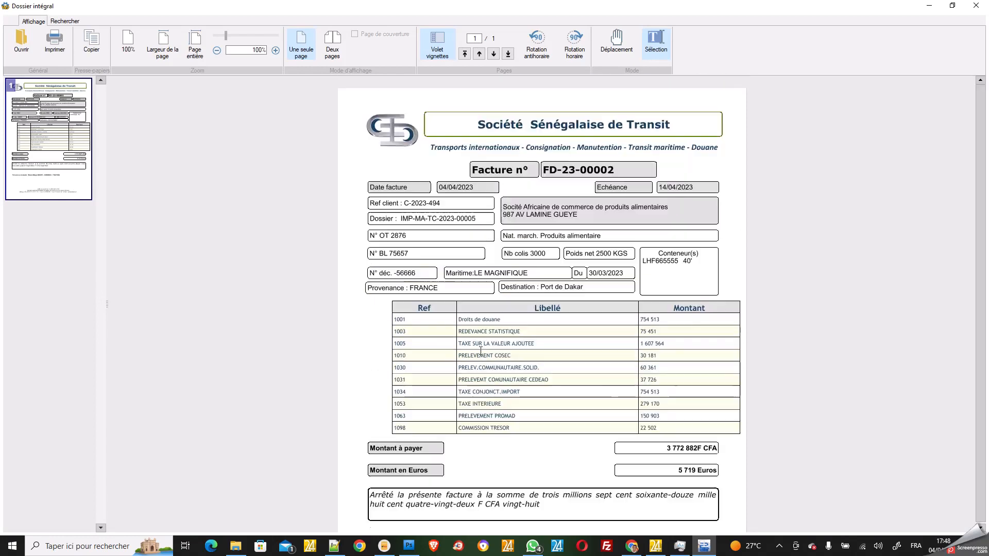
pyautogui.scroll(-1, 481, 351)
pyautogui.scroll(1, 481, 351)
pyautogui.scroll(-2, 481, 350)
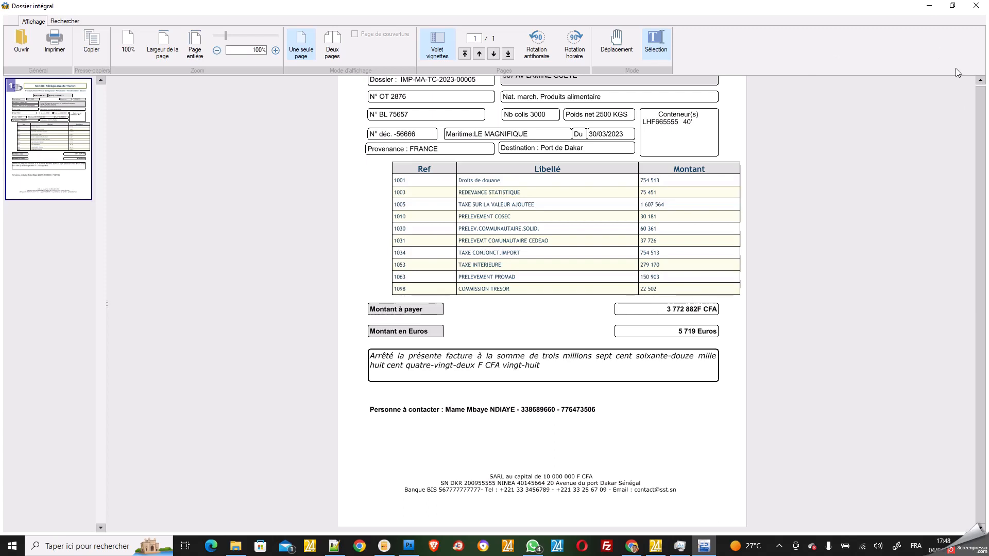
pyautogui.scroll(5, 942, 161)
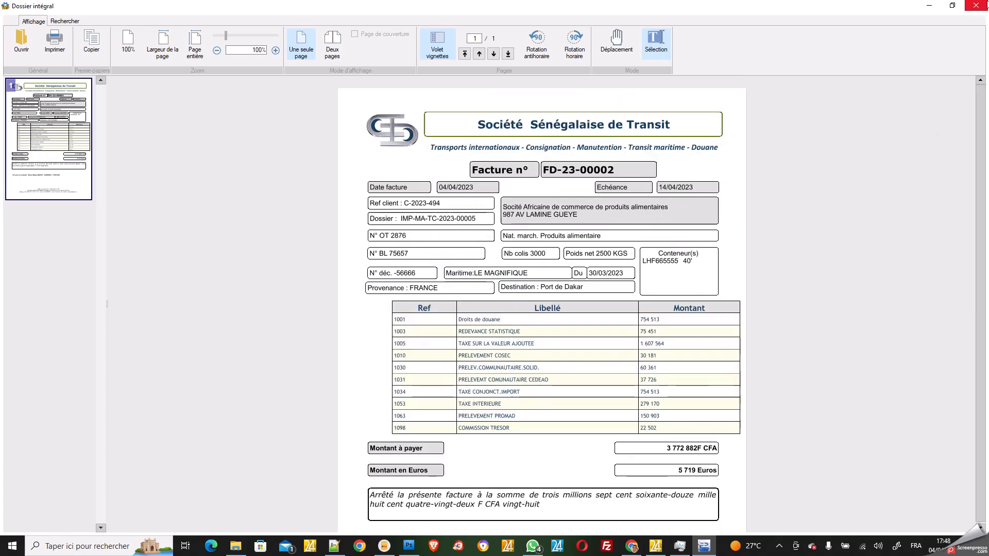
pyautogui.click(975, 6)
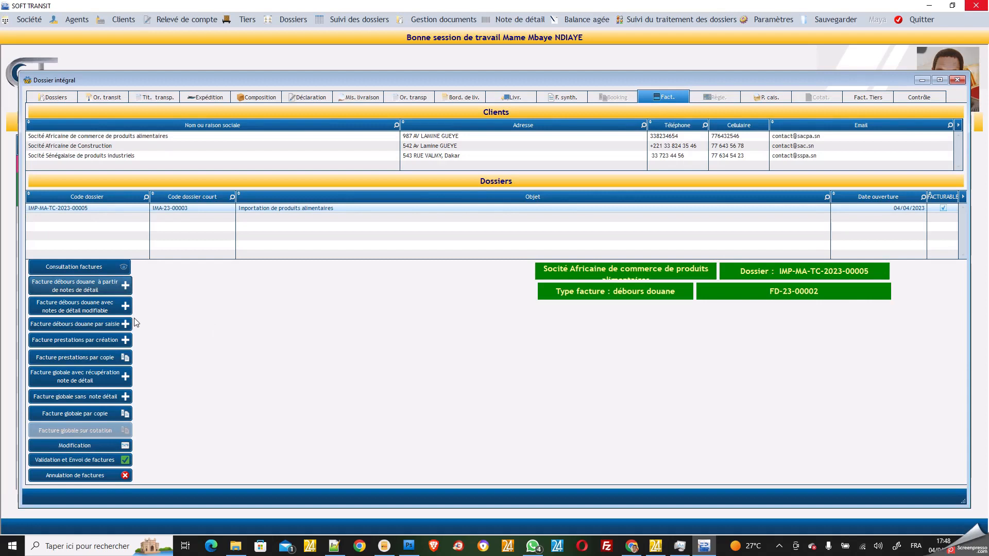
# Create and print customs invoice FD-23-00003 listing Droits de douane 754 513, then close the preview
pyautogui.click(88, 311)
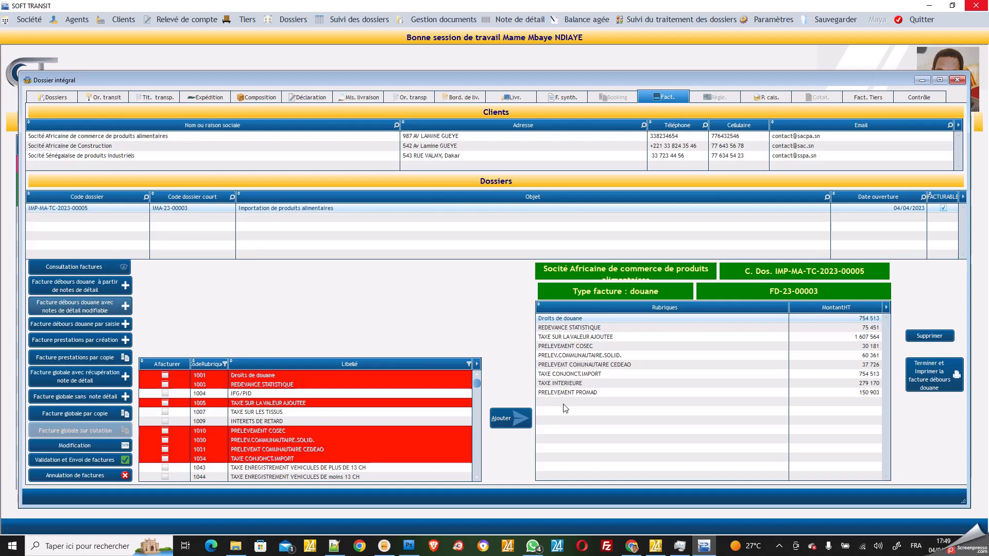
pyautogui.click(935, 380)
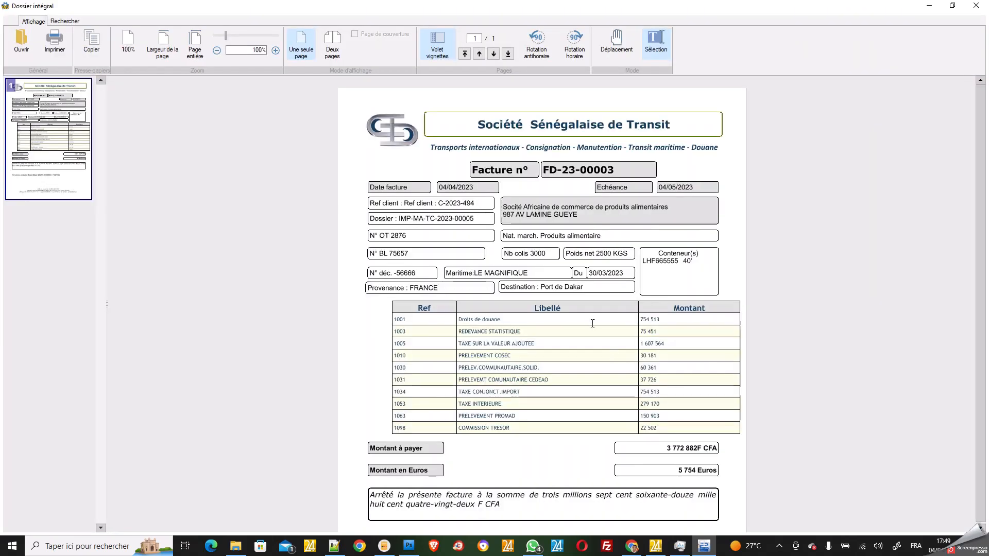
pyautogui.click(970, 5)
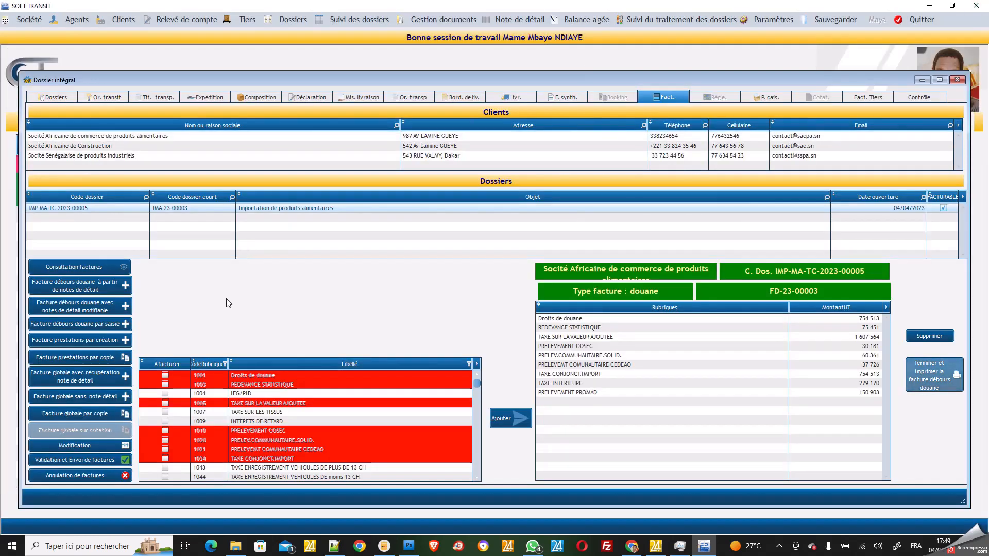
# Start a global invoice without detail notes and add rubrics Droits de douane, REDEVANCE STATISTIQUE, Divers and Frais Transit
pyautogui.click(86, 398)
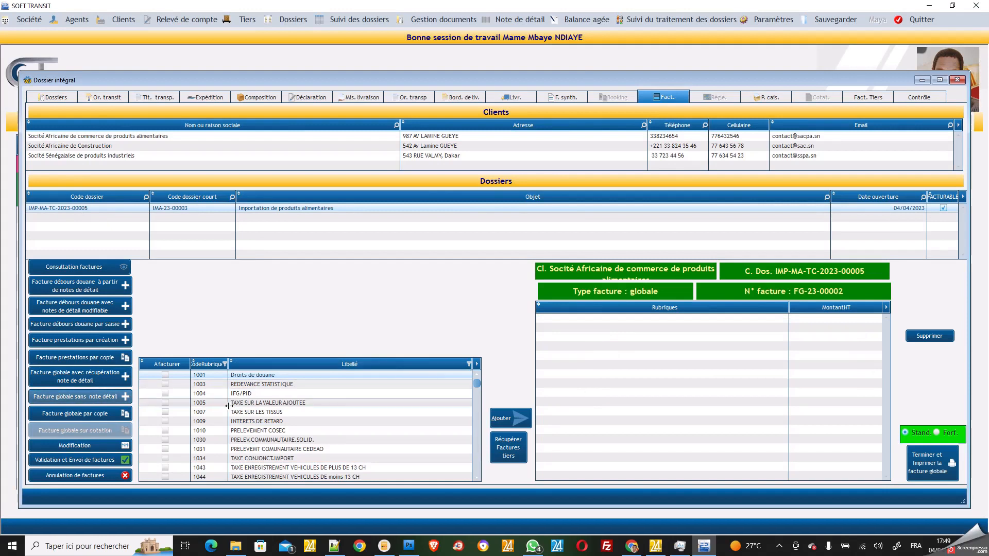
pyautogui.click(165, 376)
pyautogui.click(165, 384)
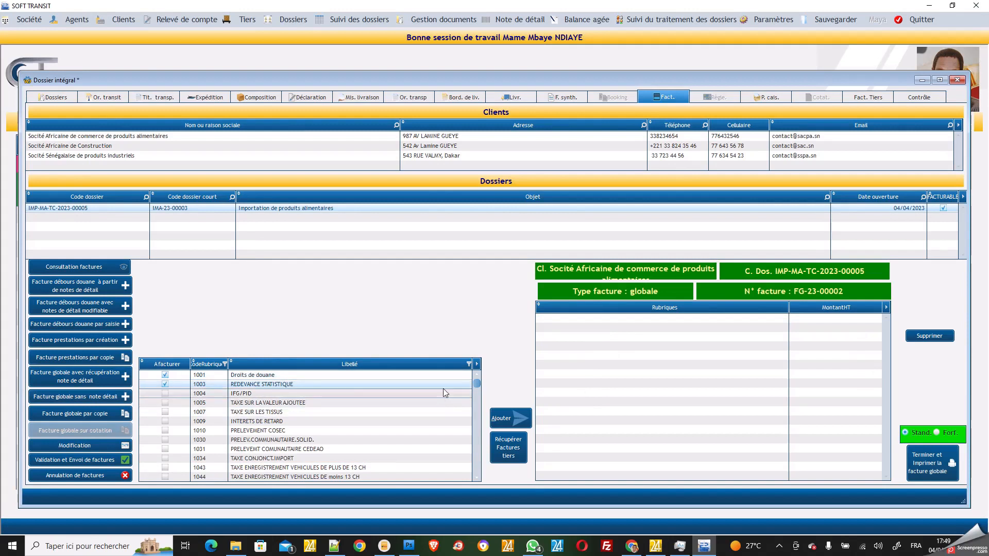
pyautogui.moveTo(478, 384); pyautogui.dragTo(471, 475)
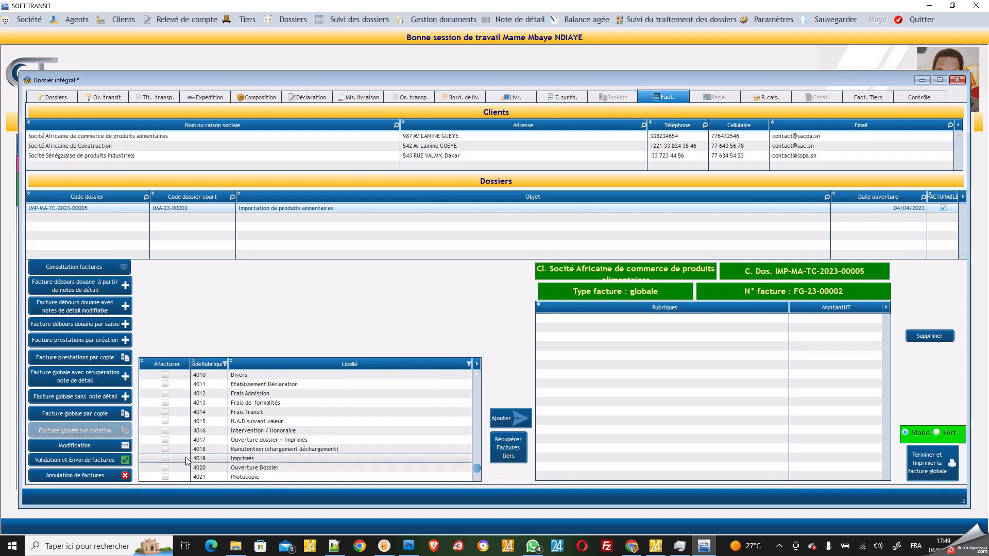
pyautogui.click(165, 413)
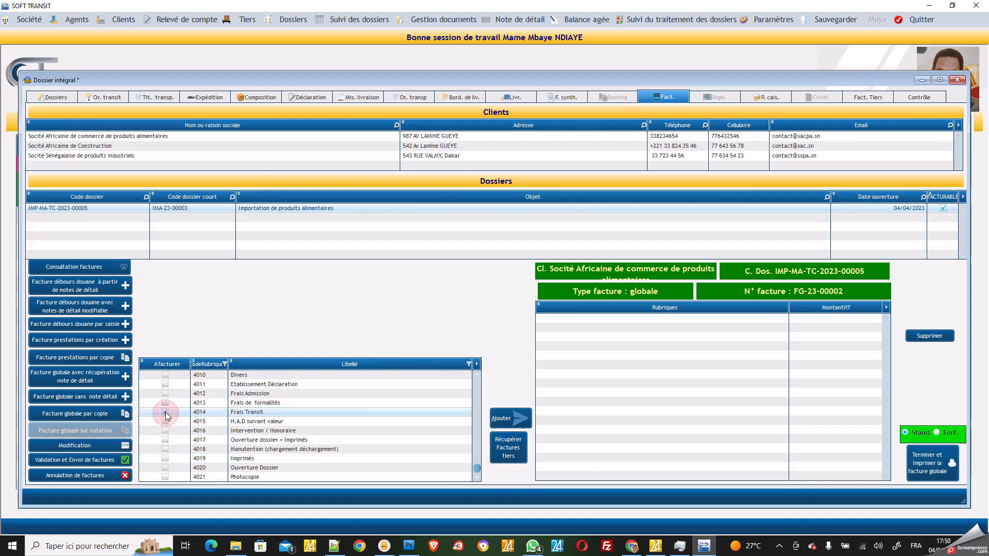
pyautogui.click(165, 412)
pyautogui.click(166, 375)
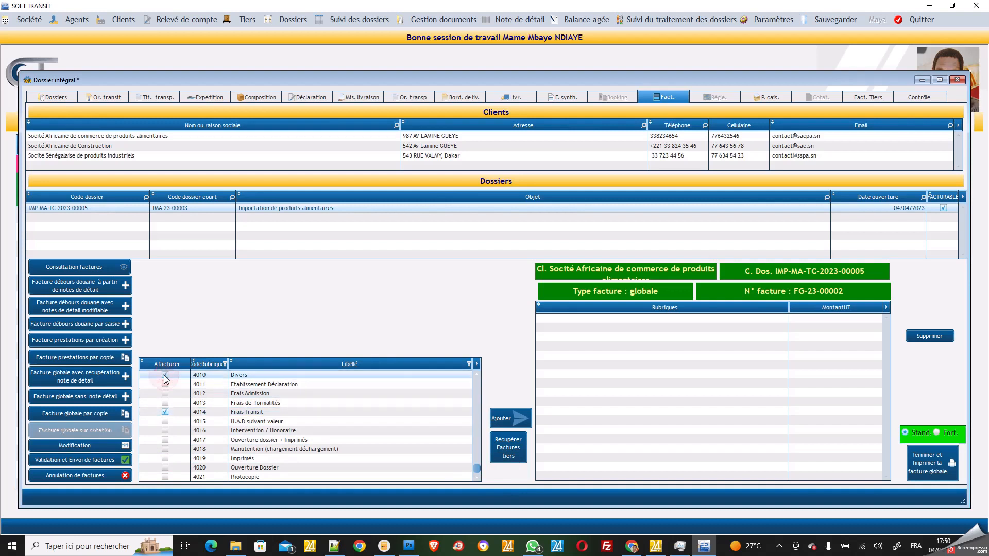
pyautogui.click(501, 419)
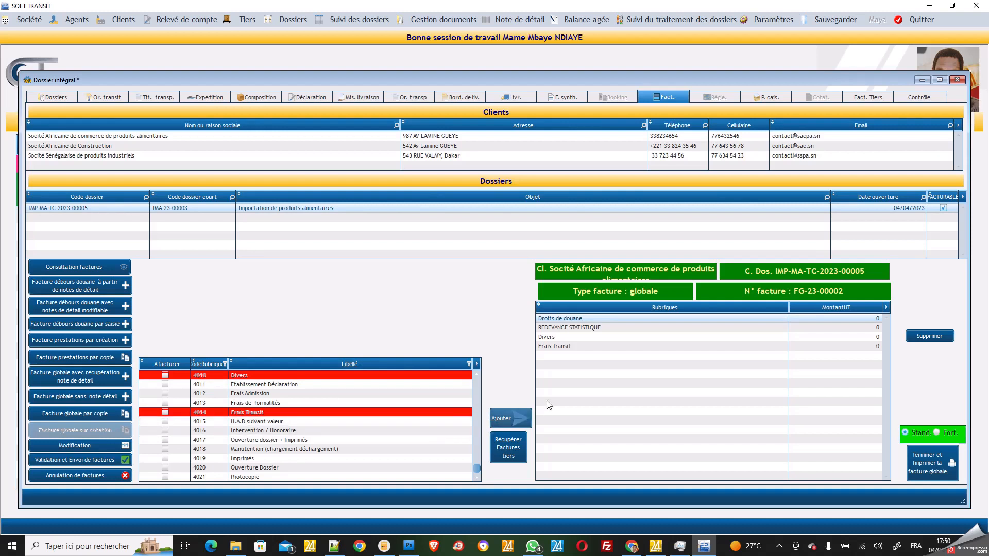
pyautogui.moveTo(477, 475); pyautogui.dragTo(476, 390)
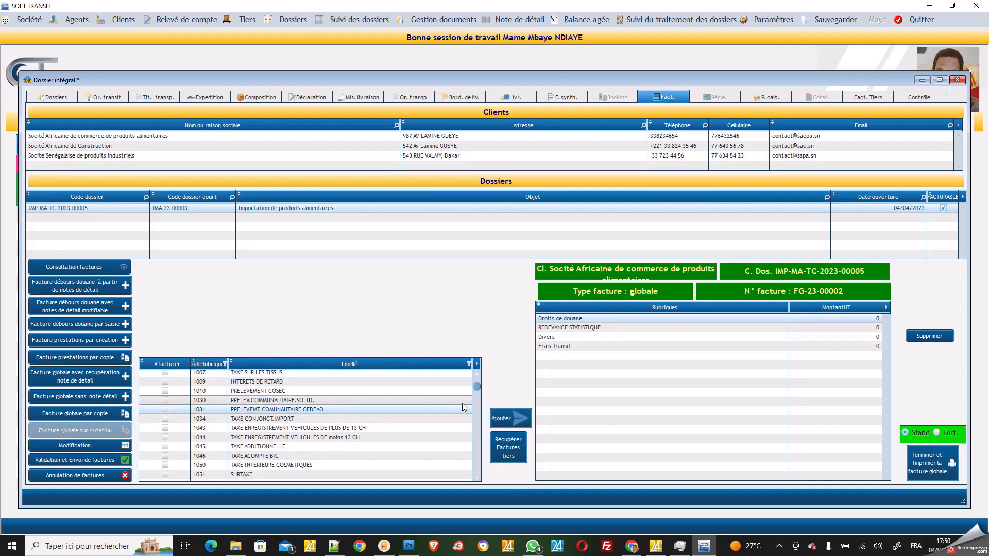
pyautogui.moveTo(477, 386); pyautogui.dragTo(476, 376)
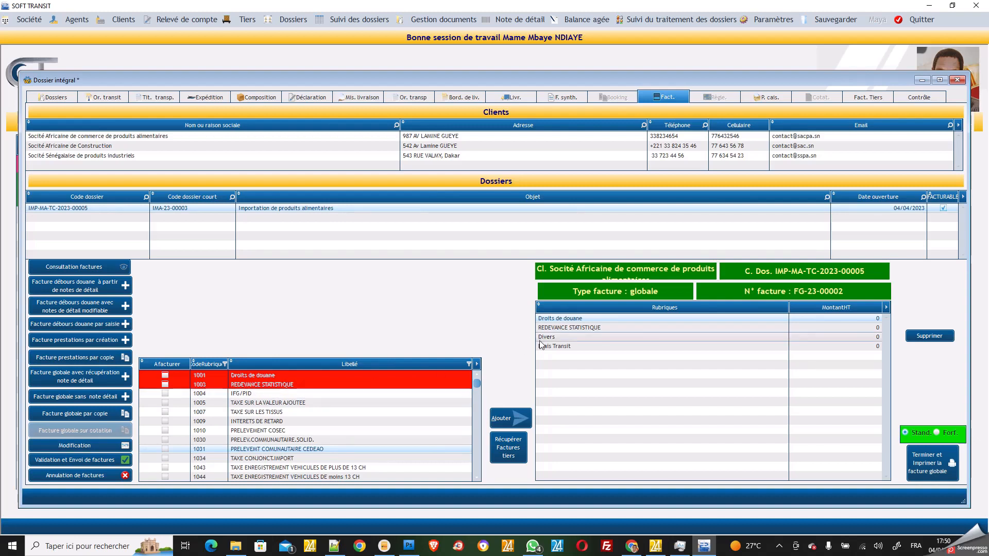
# Enter amounts: Droits de douane 80 000, REDEVANCE STATISTIQUE 20 000, Divers 75 000, Frais Transit 25 000
pyautogui.click(858, 319)
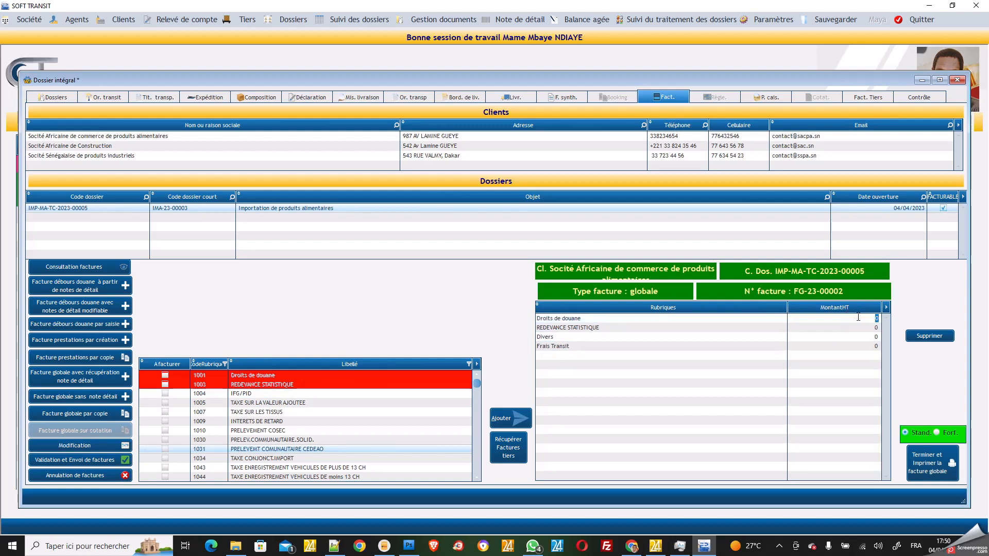
pyautogui.write('80000')
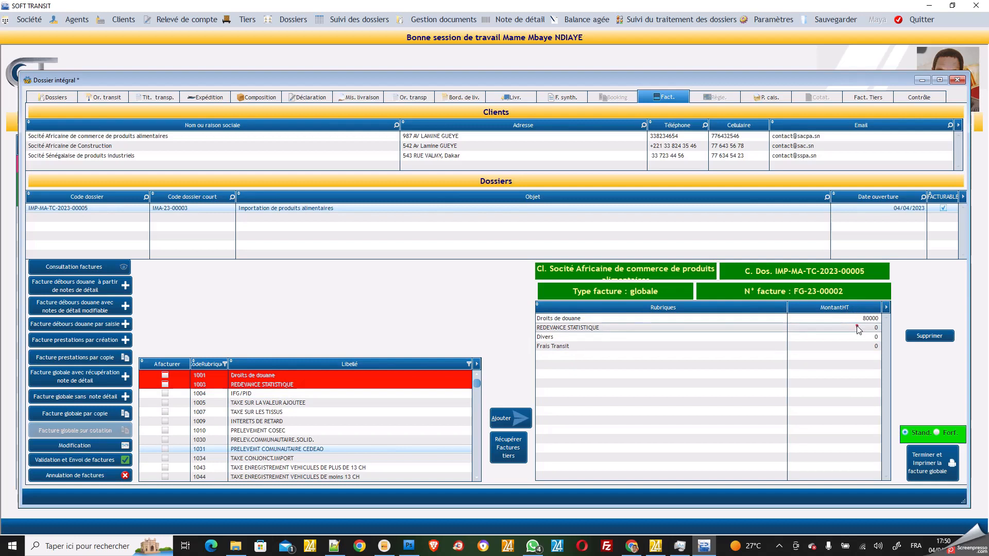
pyautogui.click(858, 328)
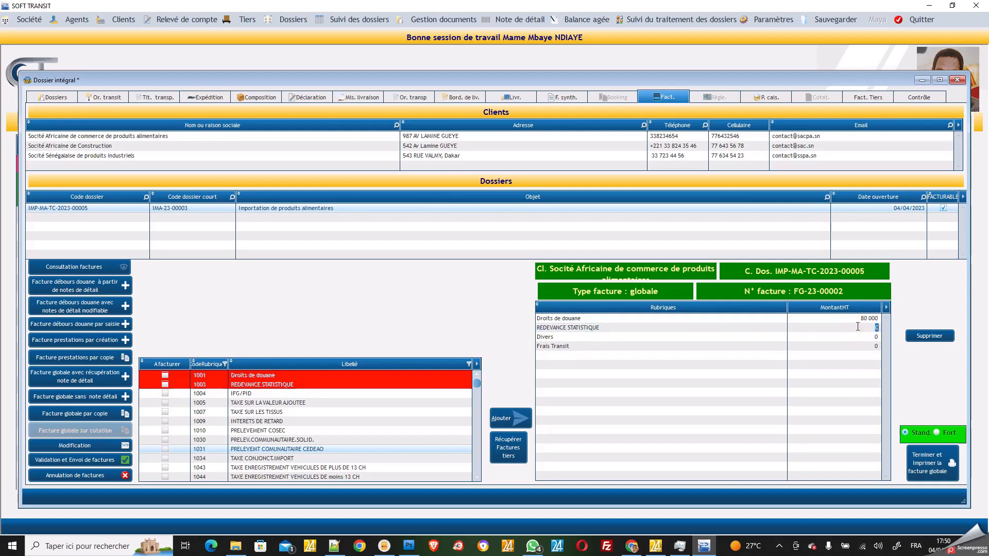
pyautogui.write('2000')
pyautogui.click(857, 337)
pyautogui.write('75000')
pyautogui.click(861, 346)
pyautogui.write('2500')
# Finalize and print global invoice FG-23-00002 at 218 600 F CFA, then close the preview
pyautogui.click(935, 467)
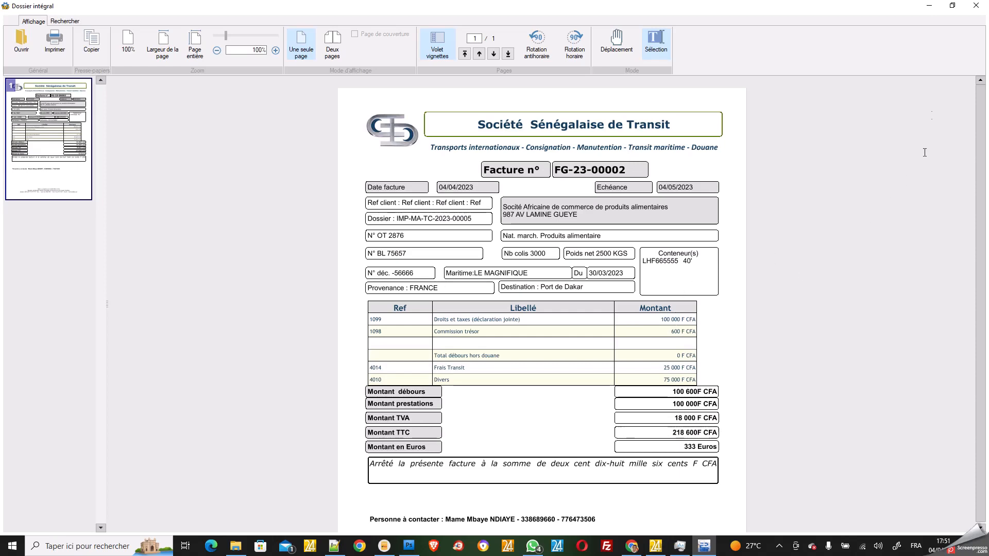
pyautogui.click(976, 5)
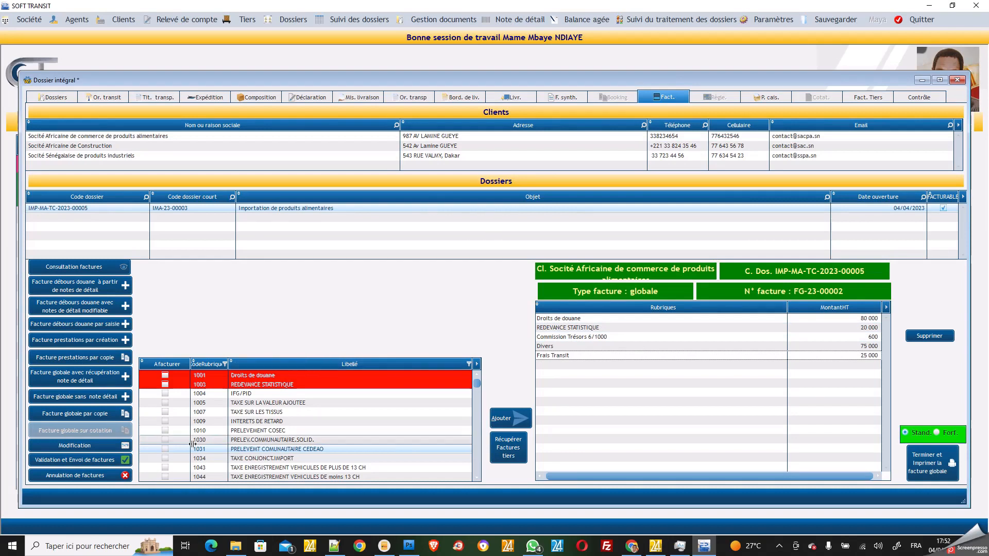
# Review invoice FG-23-00001 from the cancellation list, then delete it and confirm
pyautogui.click(92, 477)
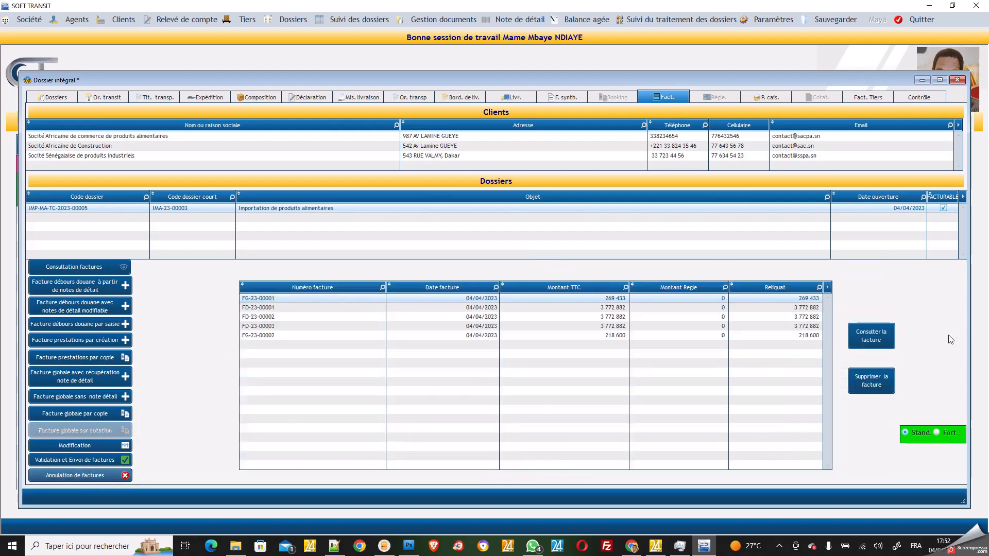
pyautogui.click(710, 299)
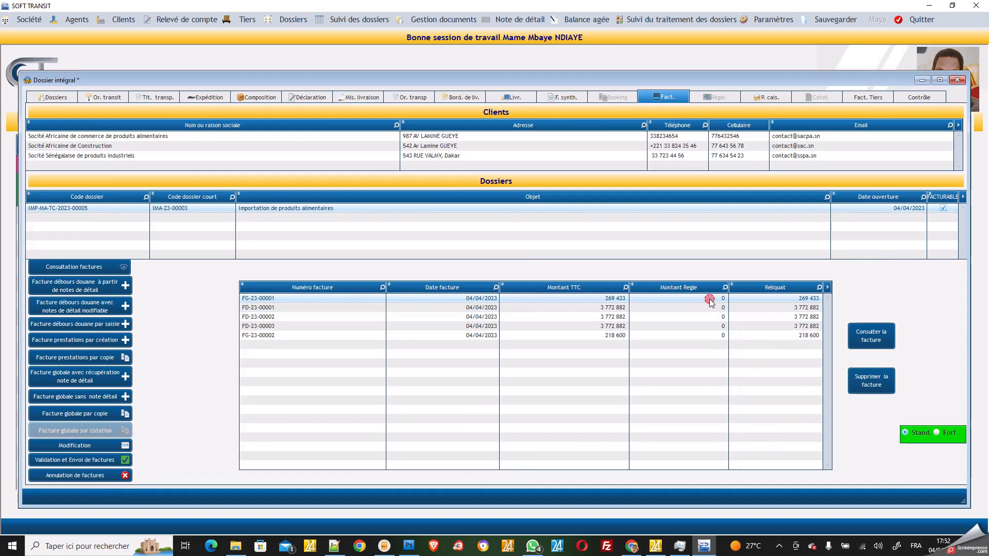
pyautogui.click(872, 341)
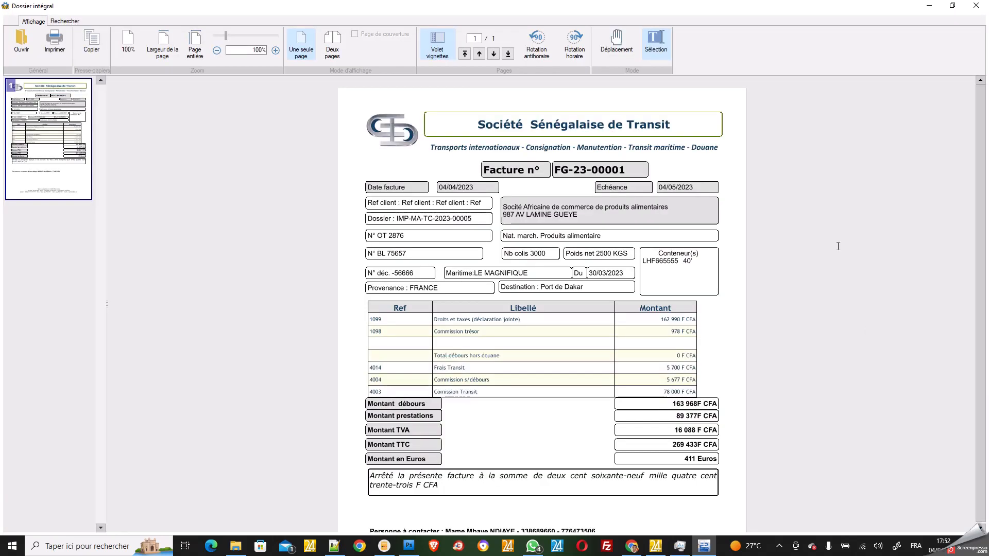
pyautogui.click(976, 5)
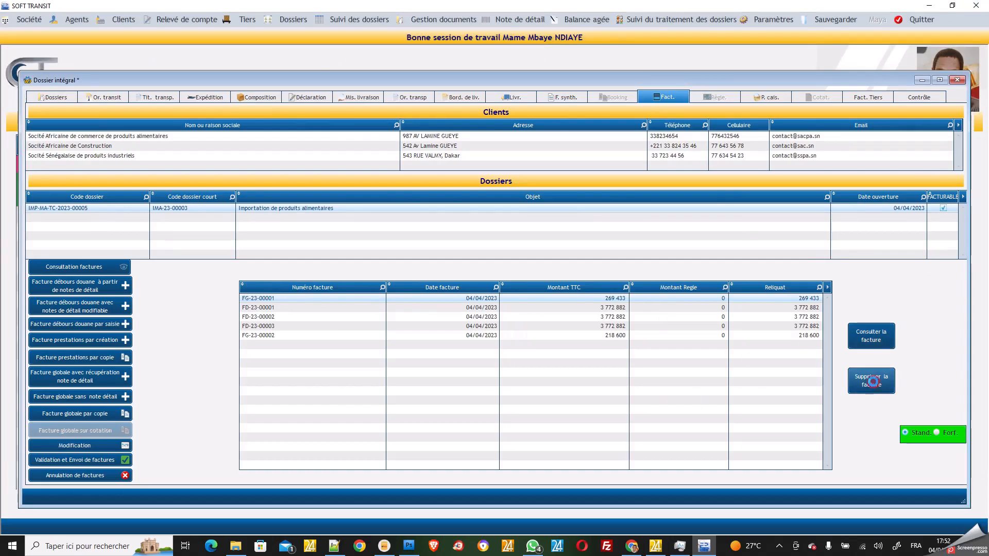
pyautogui.click(872, 381)
pyautogui.click(480, 310)
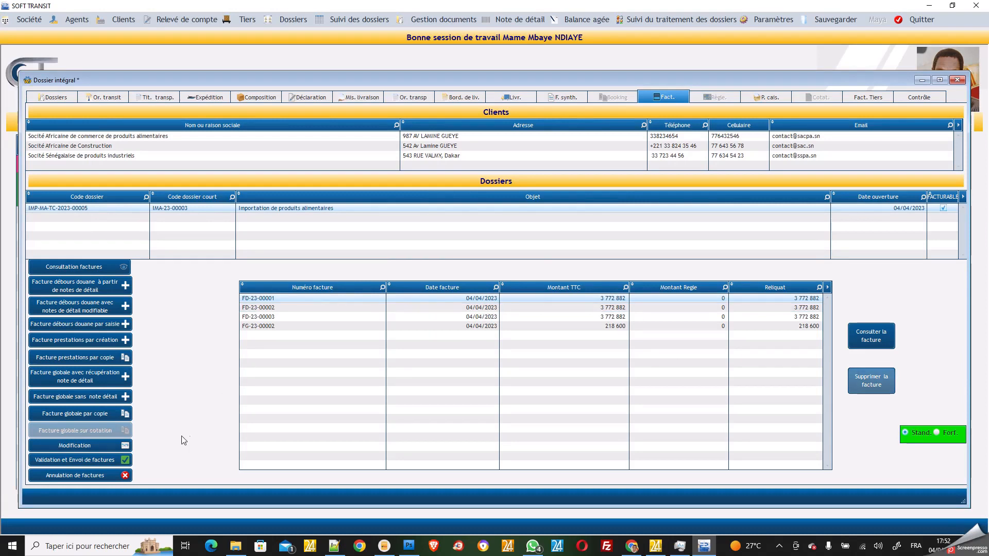
# Validate invoices FD-23-00001, FD-23-00002 and FD-23-00003 and refresh the list to send
pyautogui.click(95, 459)
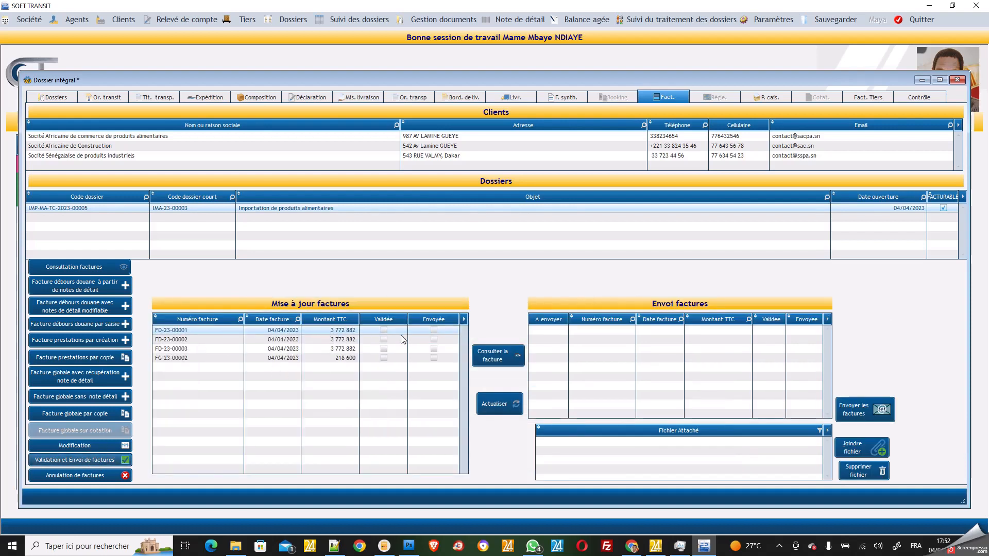
pyautogui.click(383, 331)
pyautogui.click(384, 340)
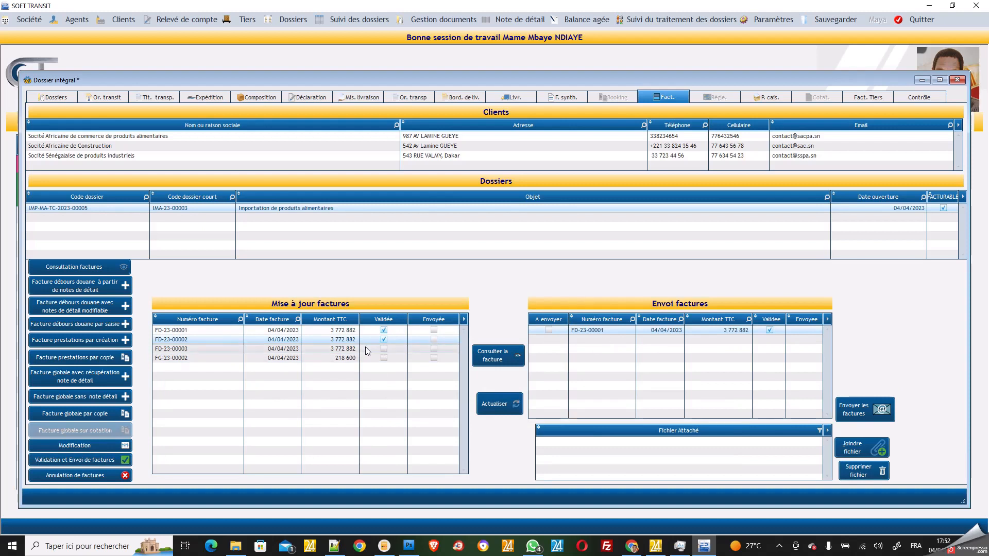
pyautogui.click(384, 350)
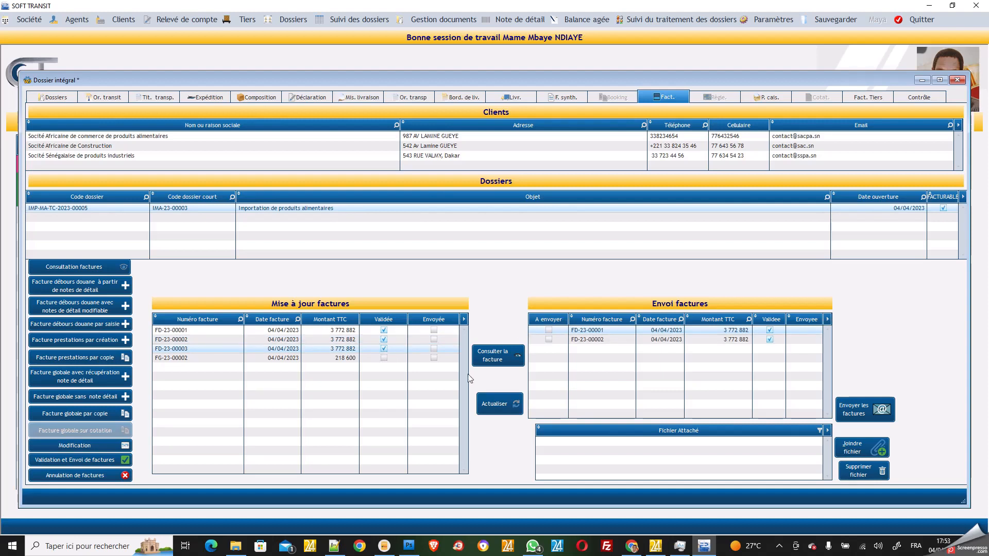
pyautogui.click(497, 408)
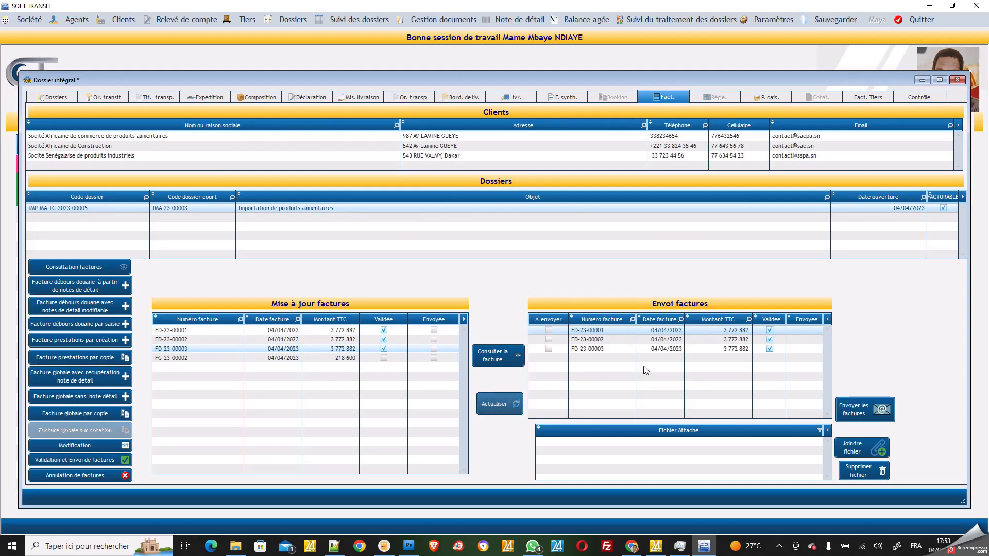
# Mark FD-23-00001 and FD-23-00002 for sending and list all the dossier's invoices
pyautogui.click(549, 331)
pyautogui.click(548, 339)
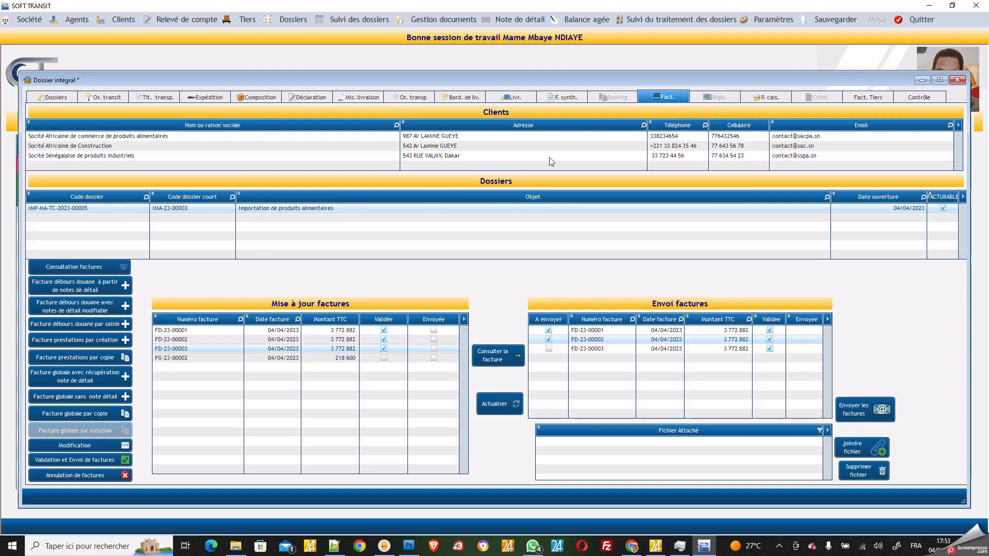
pyautogui.click(91, 266)
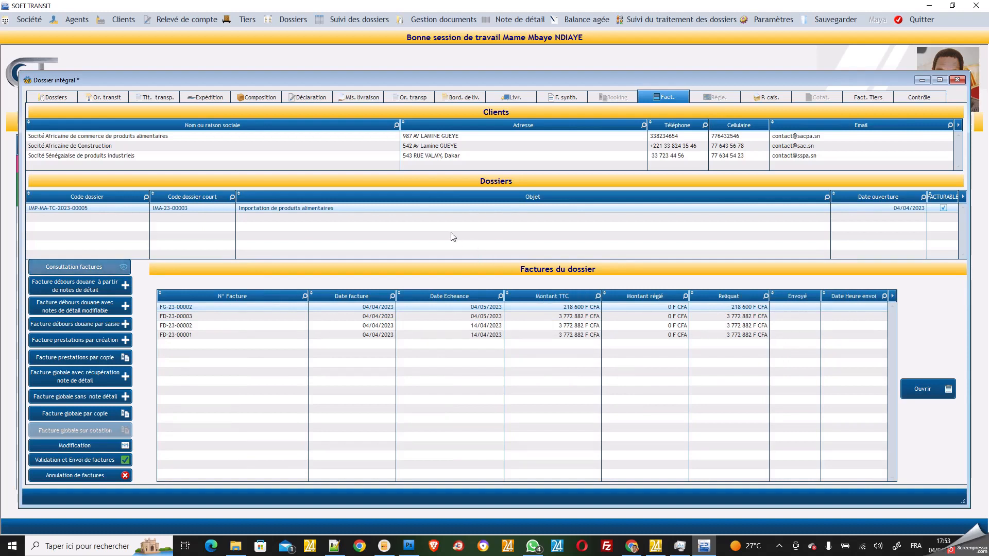
# Select client Société Africaine de Construction to show its dossier IMP-MA-TC-2023-00003
pyautogui.click(107, 207)
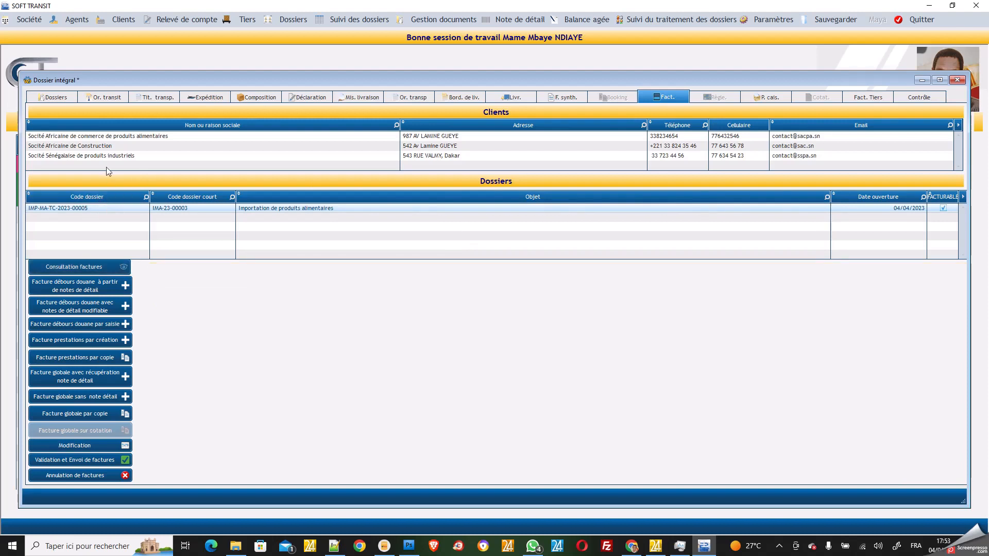
pyautogui.click(93, 146)
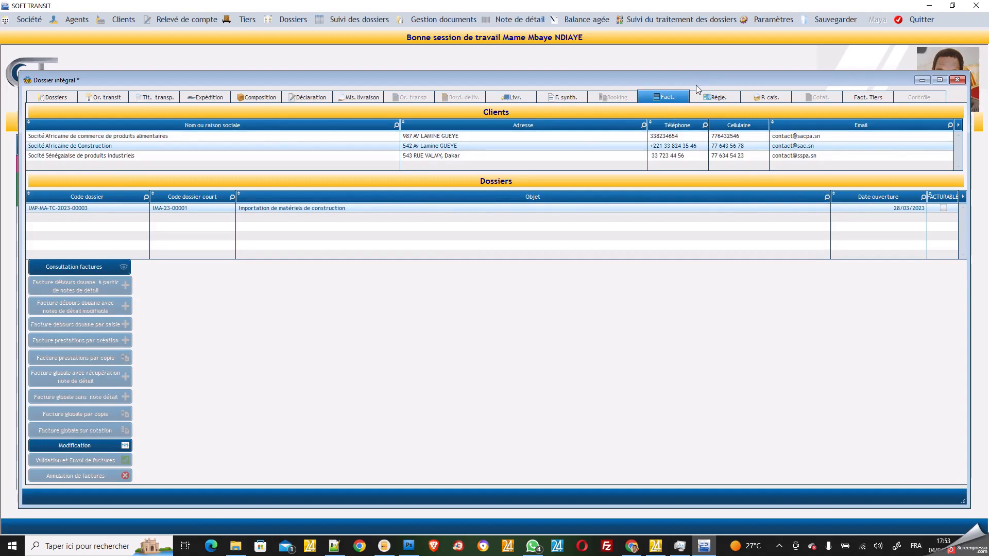
# Open payment entry and select dossier IMP-MA-TC-2023-00005 of Société Africaine de commerce de produits alimentaires
pyautogui.click(722, 98)
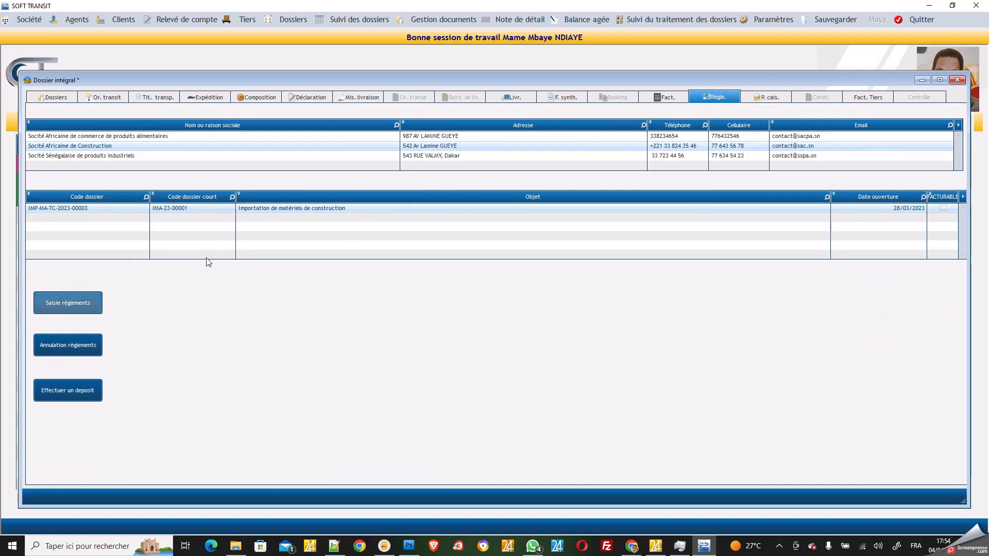
pyautogui.click(80, 305)
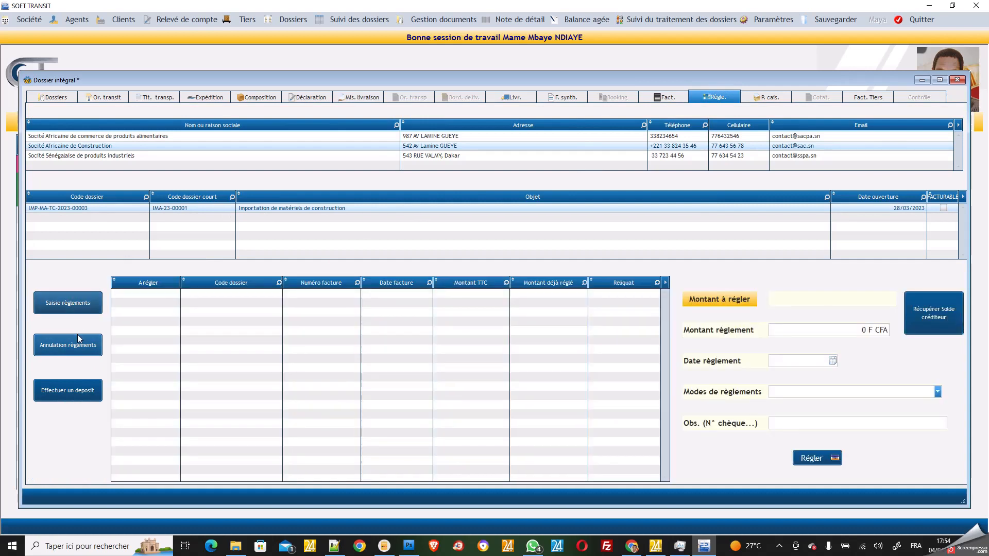
pyautogui.click(85, 208)
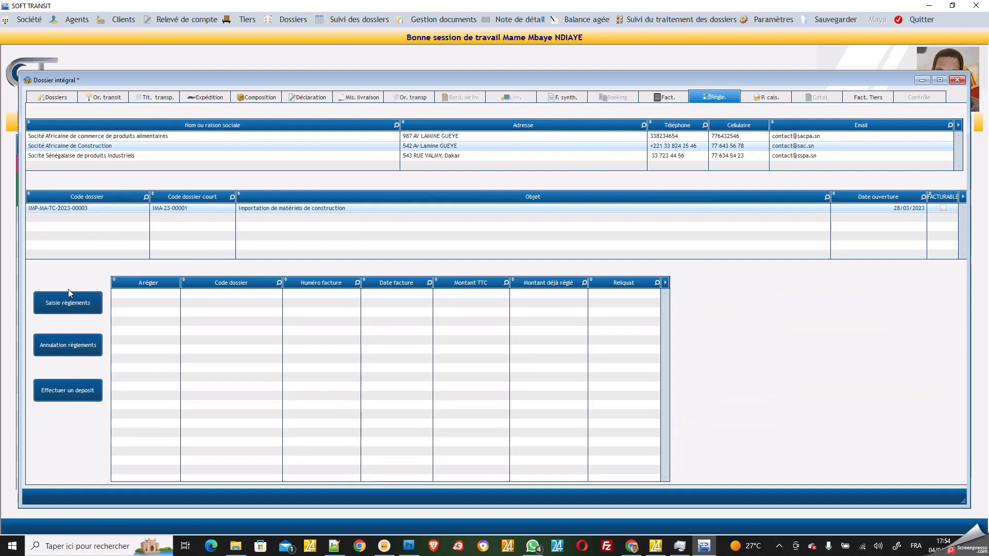
pyautogui.click(105, 136)
pyautogui.click(78, 211)
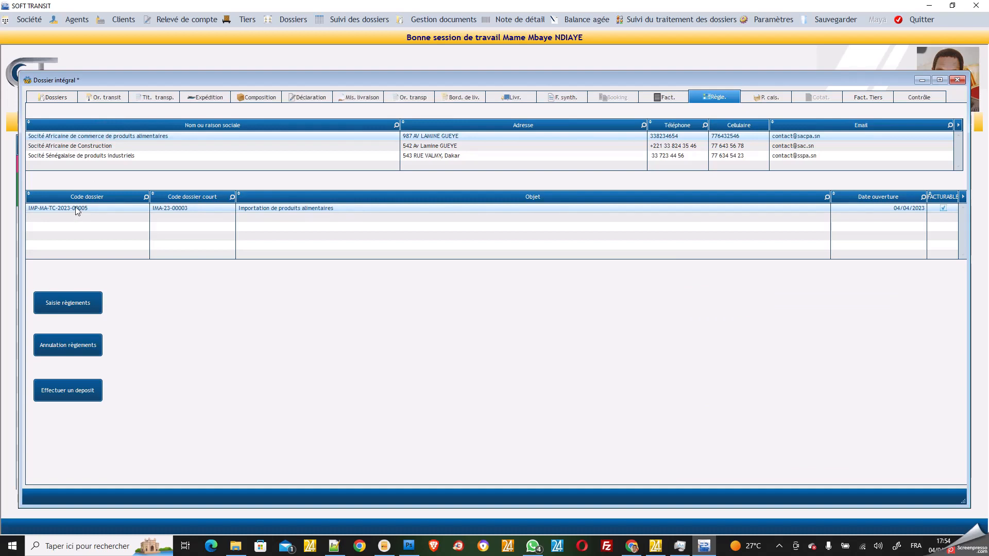
# Pay invoices FD-23-00001, FD-23-00002 and FD-23-00003 with a 10 000 000 F CFA cheque
pyautogui.click(81, 305)
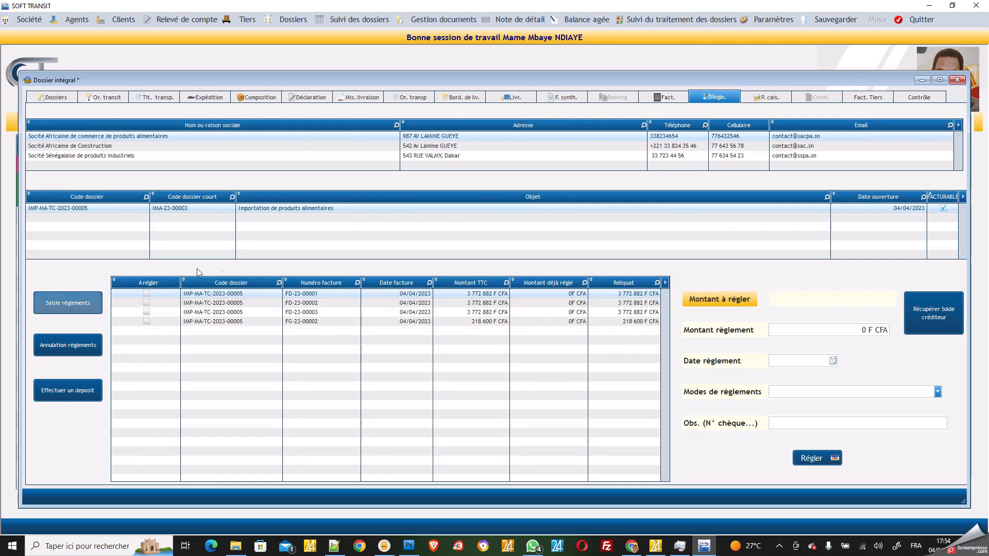
pyautogui.click(147, 294)
pyautogui.click(147, 303)
pyautogui.click(147, 312)
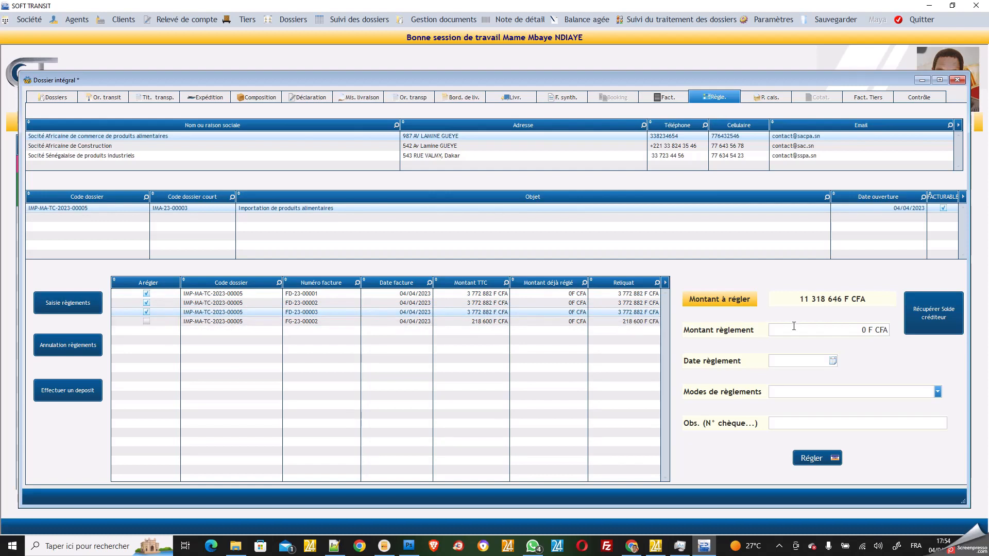
pyautogui.click(830, 334)
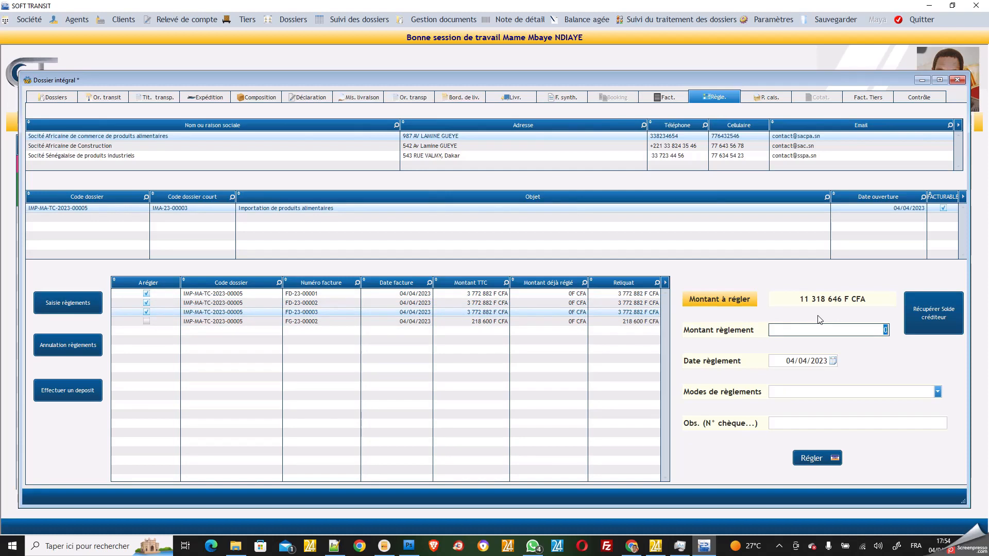
pyautogui.write('10 000 0000')
pyautogui.click(936, 393)
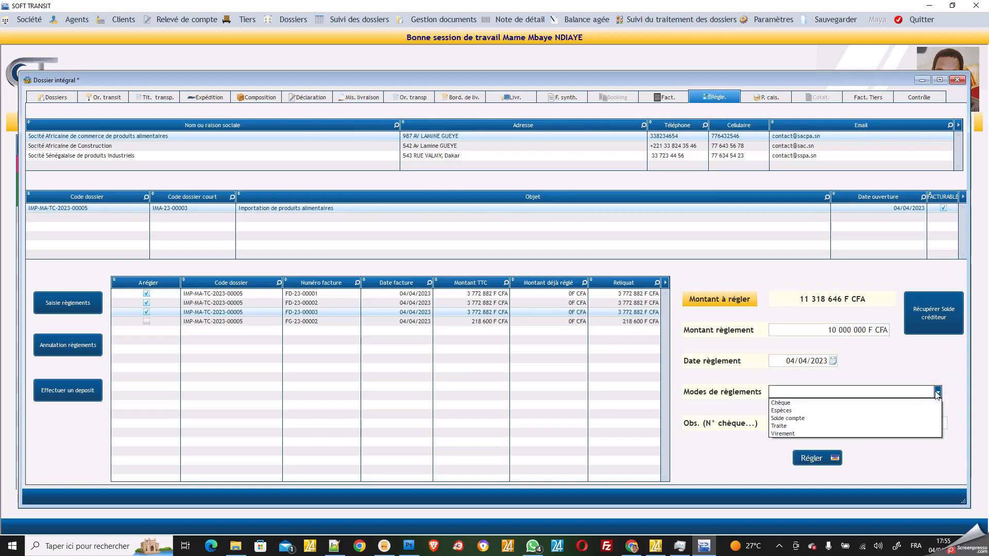
pyautogui.click(863, 402)
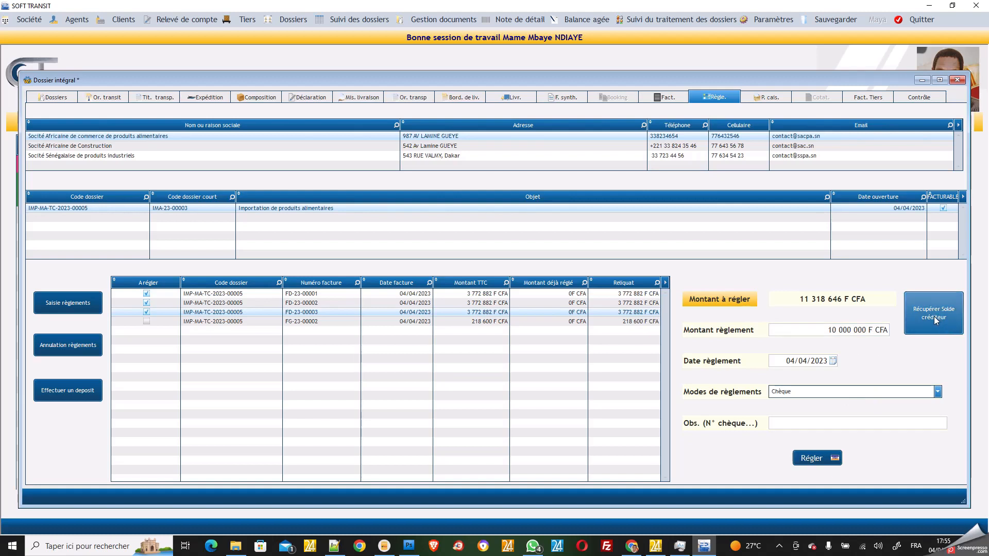
pyautogui.click(812, 458)
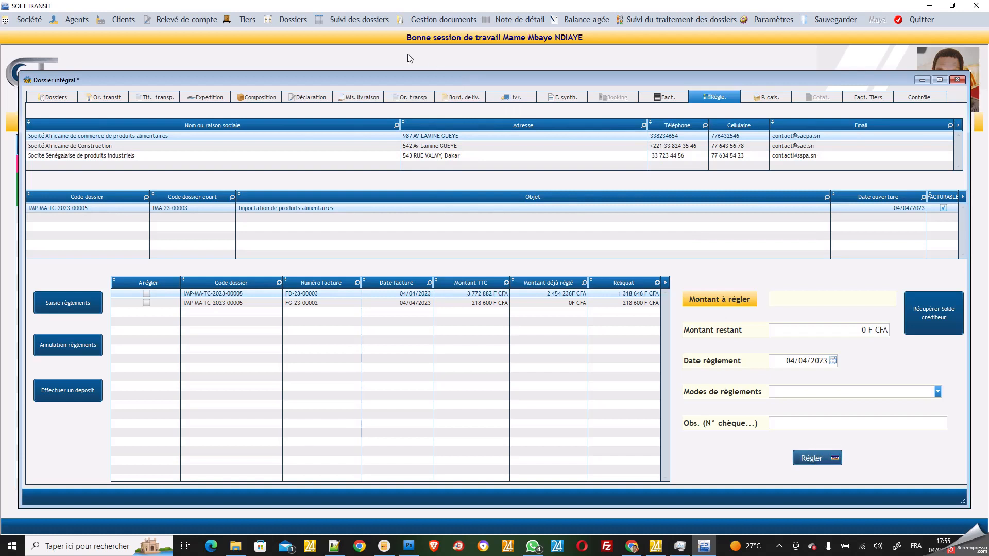
# Open the dossier tracking table, then the processing tracking table with deadlines and remaining days
pyautogui.click(375, 22)
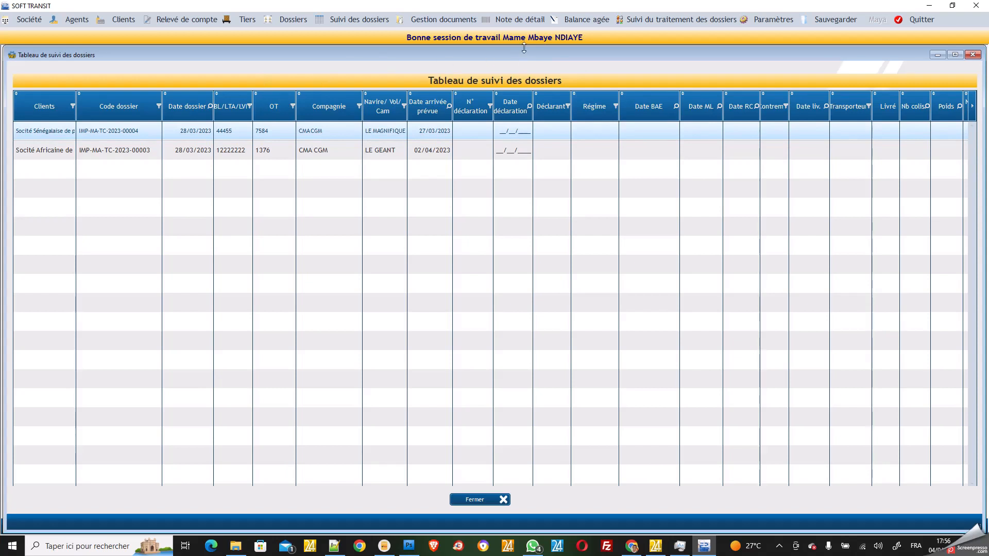
pyautogui.click(650, 20)
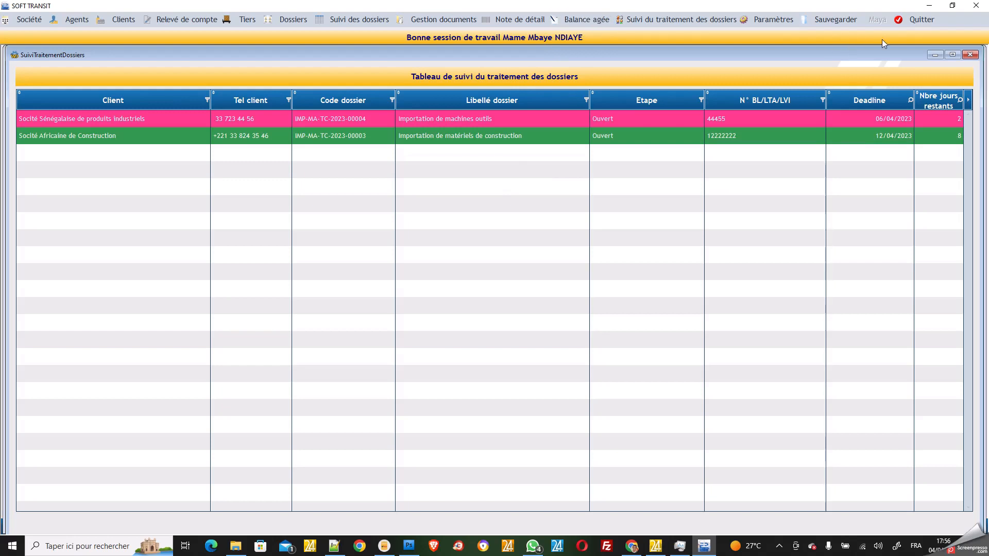
# Close SOFT TRANSIT, end the WINDEV test session and launch a new test run
pyautogui.click(969, 11)
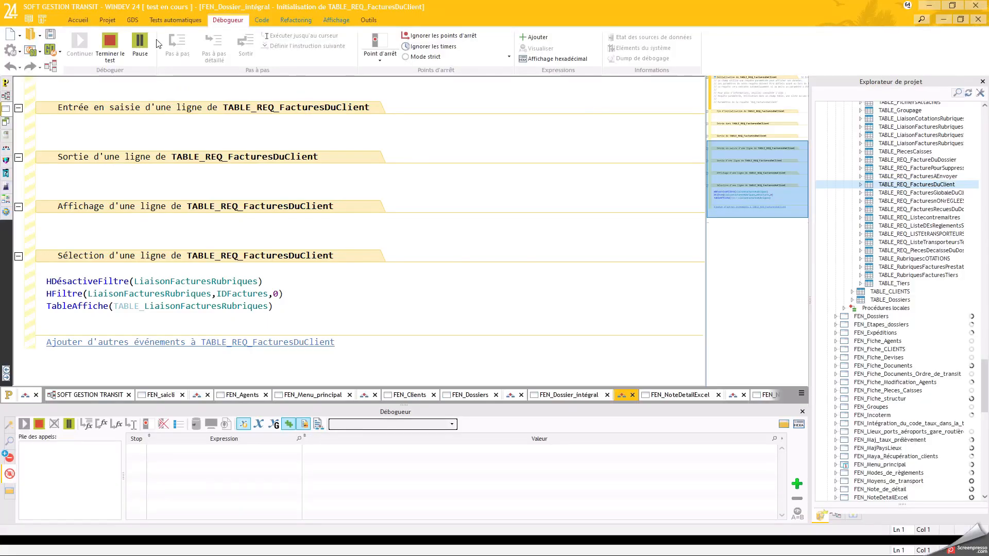
pyautogui.click(106, 51)
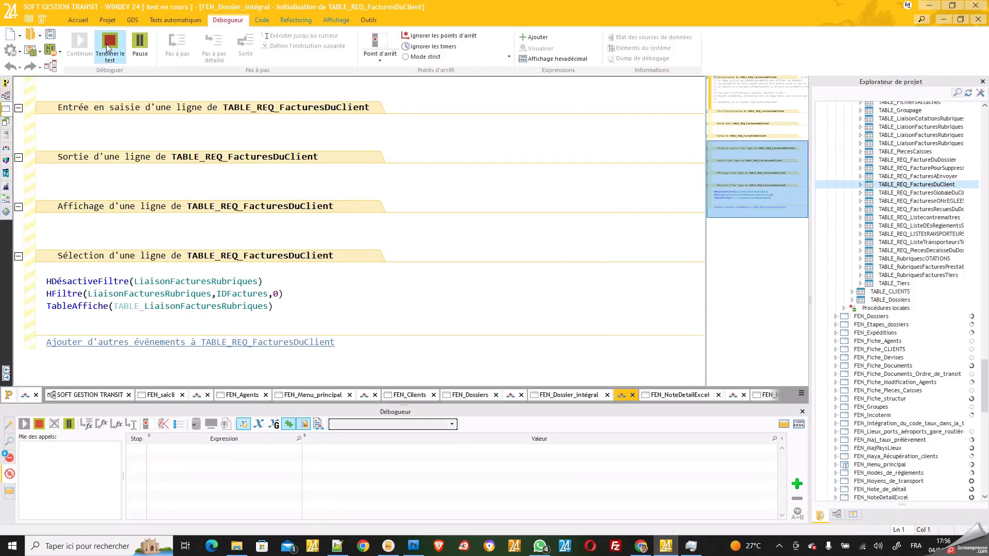
pyautogui.click(53, 50)
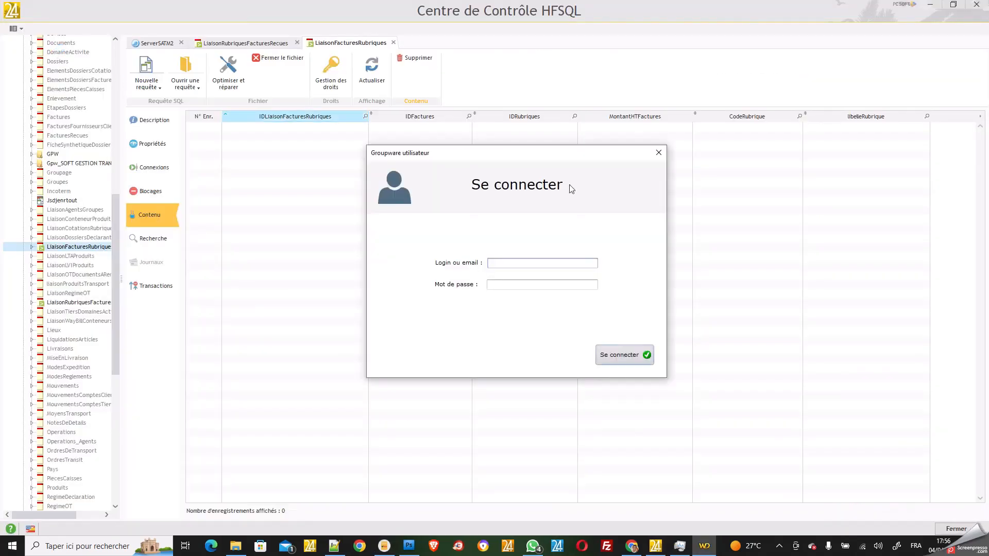
# Enter the user login and password in the Groupware utilisateur dialog, submit, and dismiss the user-not-found error
pyautogui.click(525, 260)
pyautogui.click(510, 286)
pyautogui.write('****')
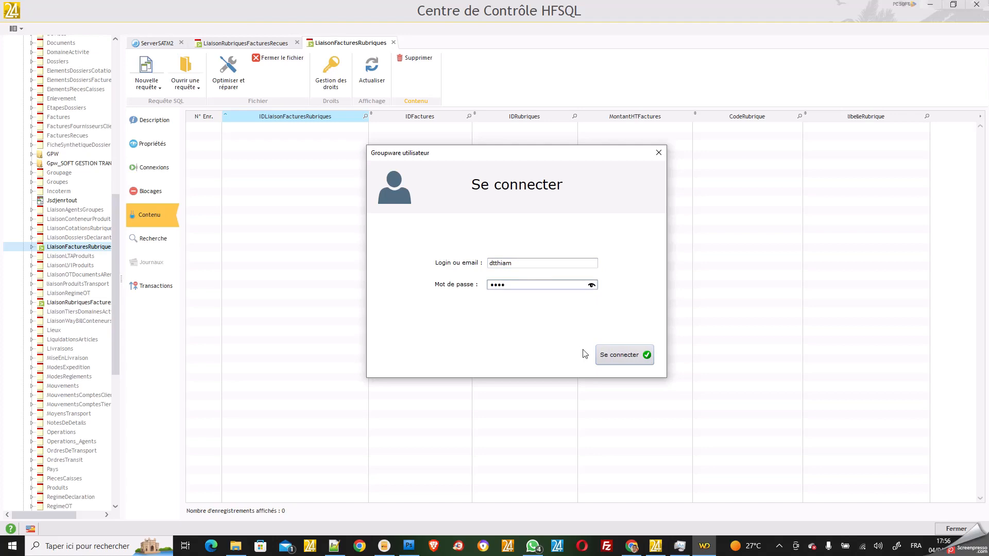
pyautogui.click(625, 357)
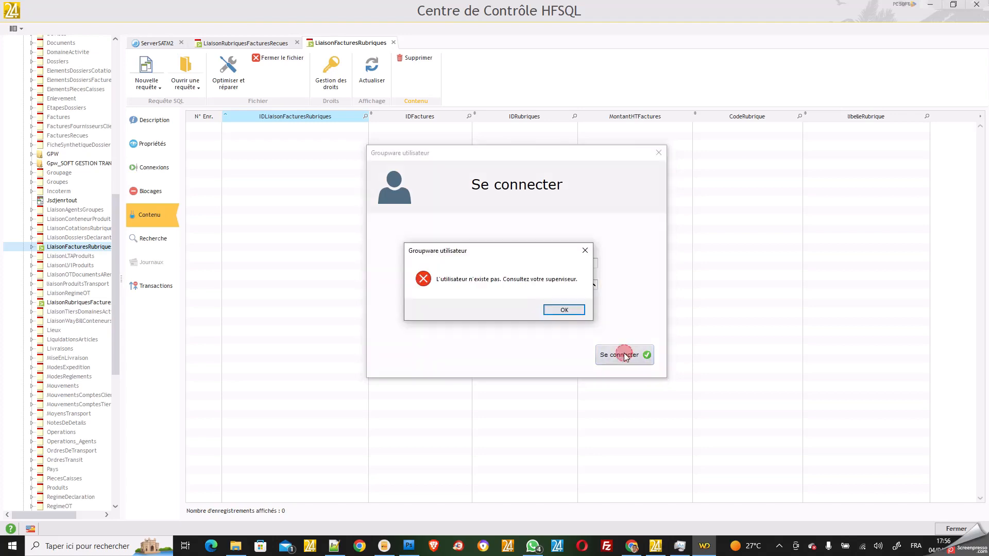
pyautogui.click(564, 309)
# Edit the Login field to fix the letter order of the user login
pyautogui.click(521, 263)
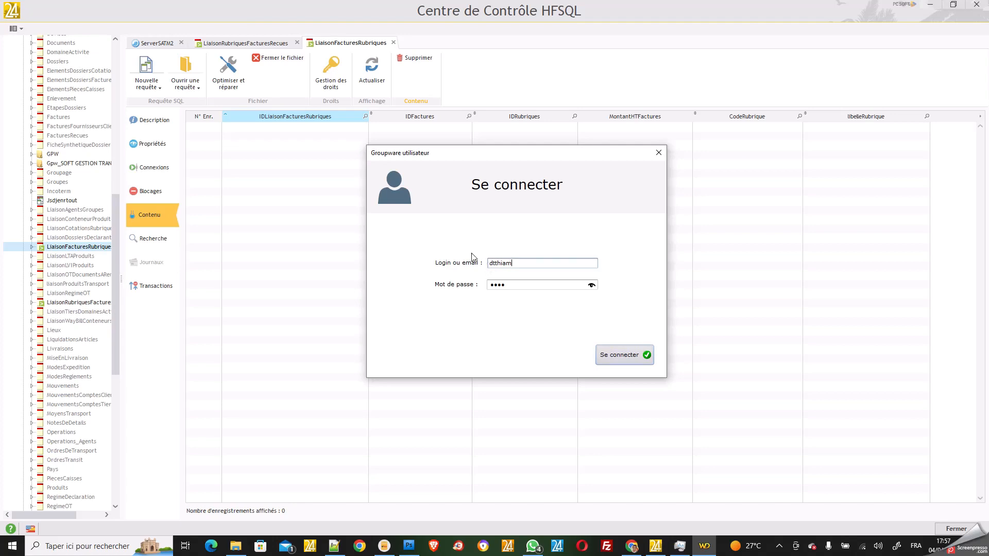
pyautogui.click(518, 263)
pyautogui.doubleClick(517, 263)
pyautogui.click(492, 261)
pyautogui.press('BackSpace')
pyautogui.press('Right')
# Finish the corrected login, sign in to the dashboard, and open the Balance agée report
pyautogui.write('d')
pyautogui.click(621, 357)
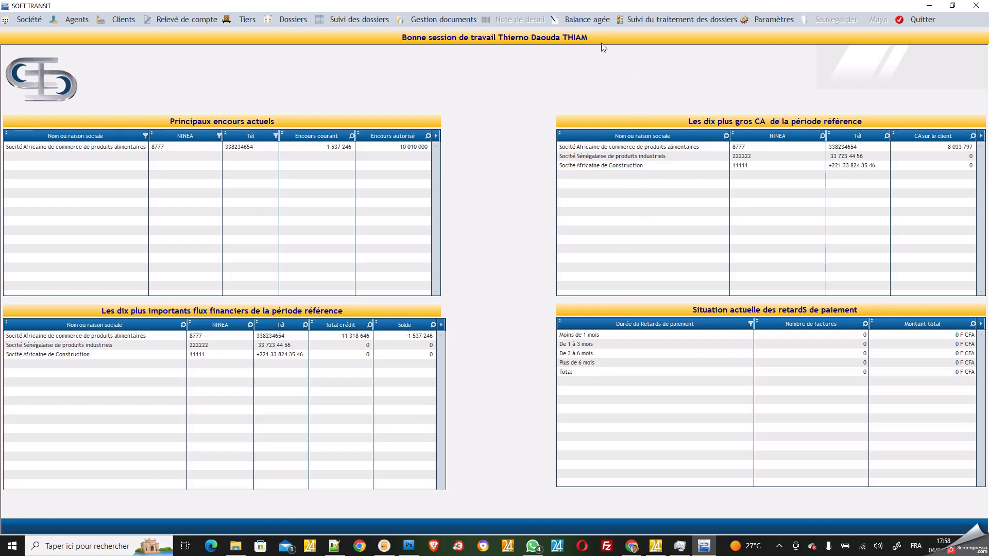
pyautogui.click(595, 20)
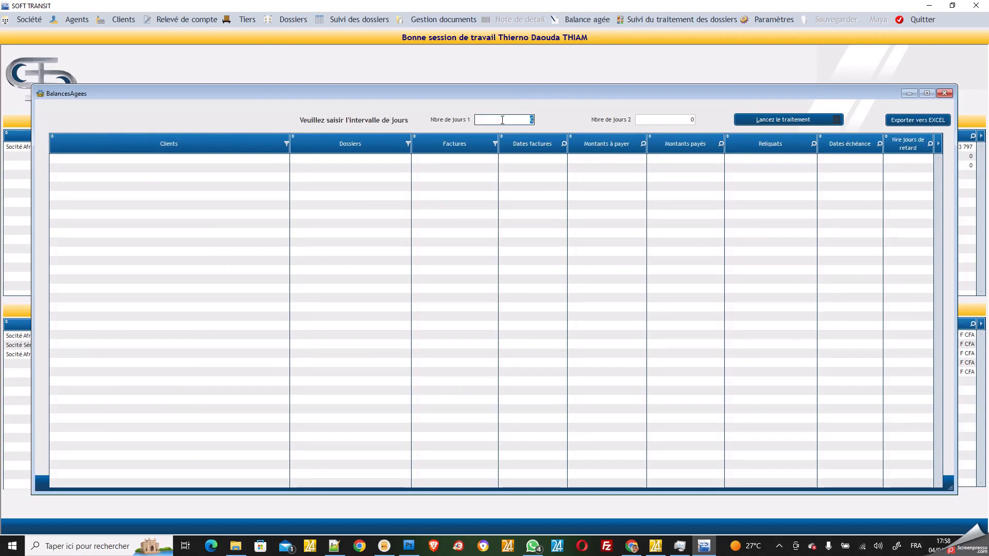
# Set the aged balance day interval to 69 (Nbre de jours 1) and 80 (Nbre de jours 2)
pyautogui.write('69')
pyautogui.click(679, 120)
pyautogui.write('80')
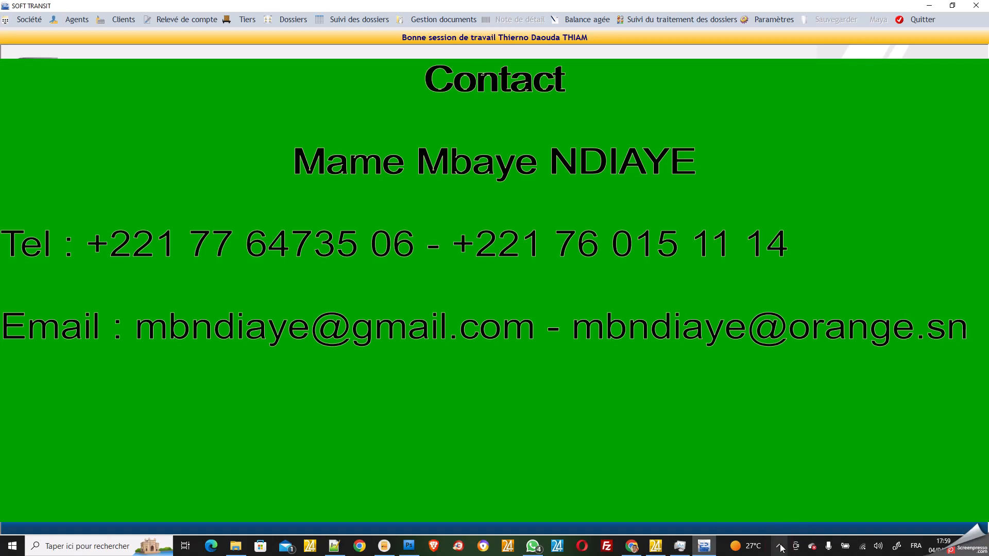
pyautogui.click(781, 546)
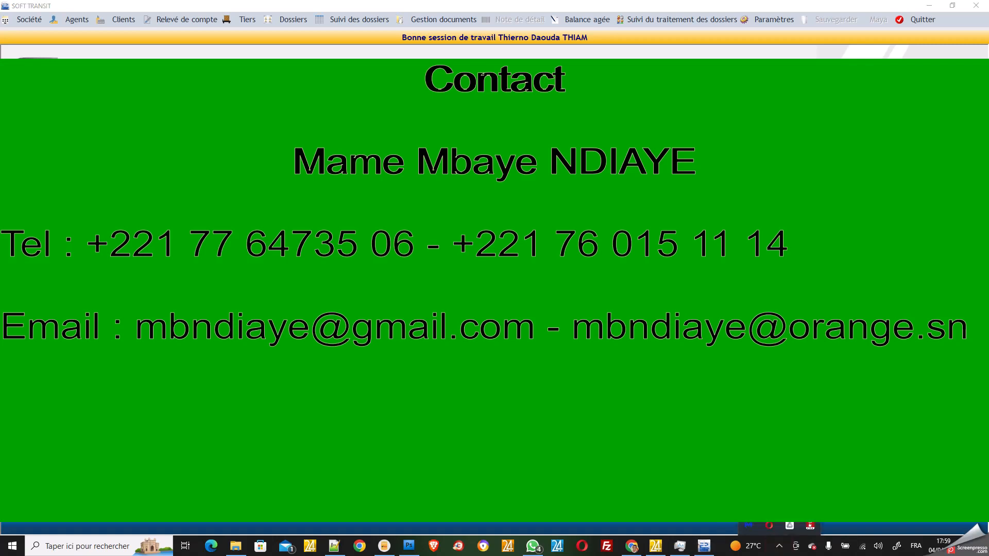